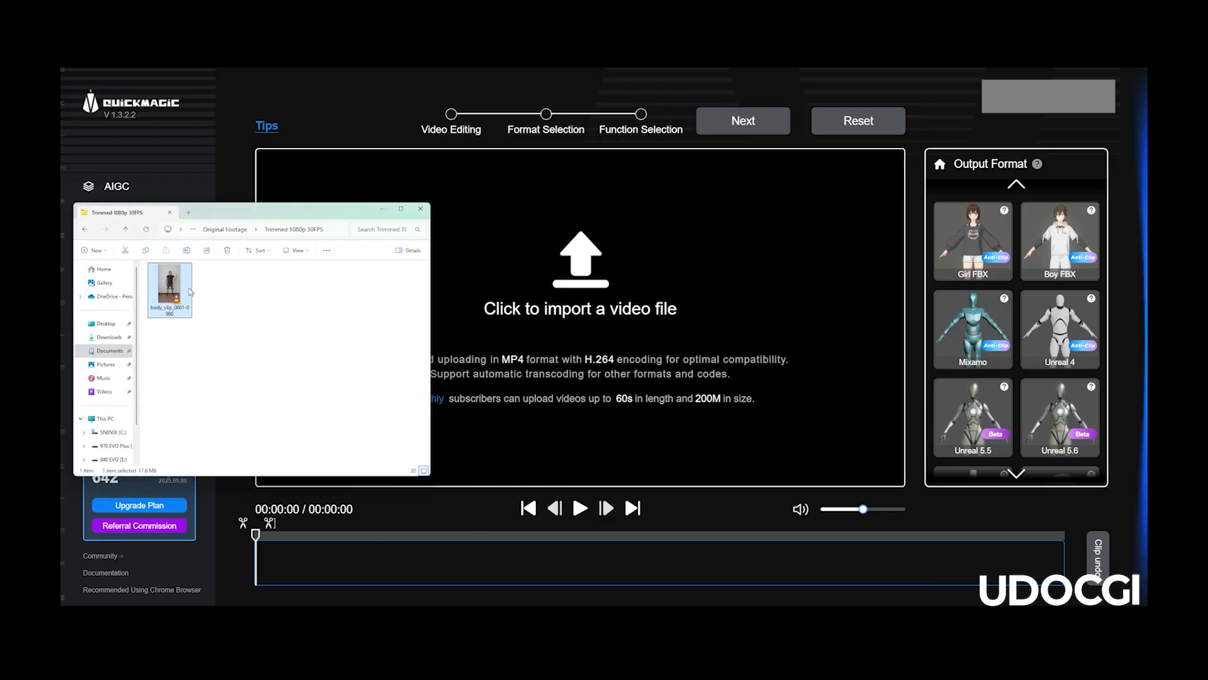
# Import the body clip and drag the Mixamo output character onto the detected person
pyautogui.moveTo(180, 291); pyautogui.dragTo(604, 315)
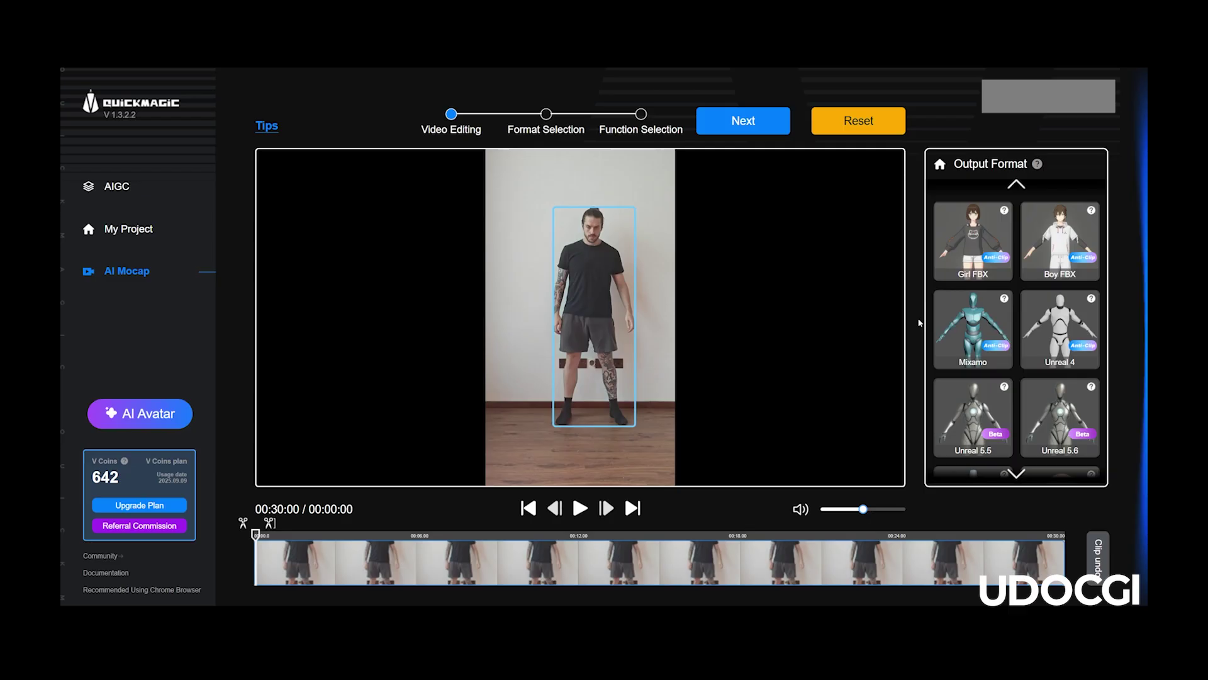
pyautogui.click(966, 320)
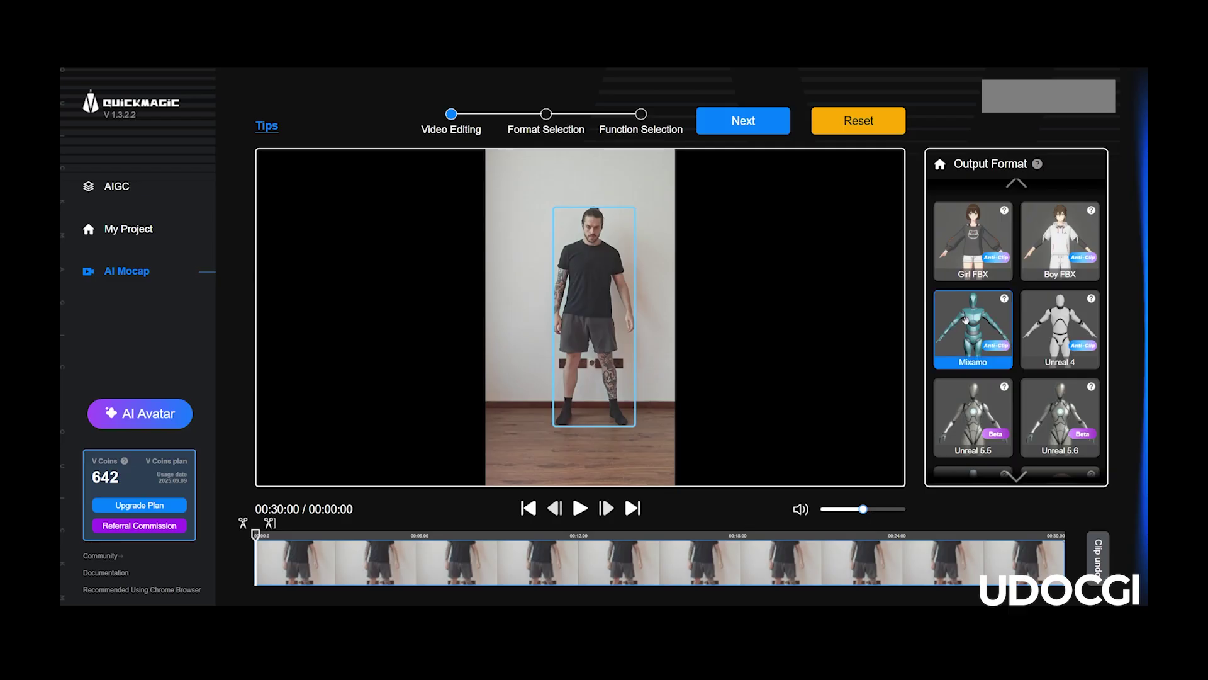
pyautogui.moveTo(967, 321); pyautogui.dragTo(585, 308)
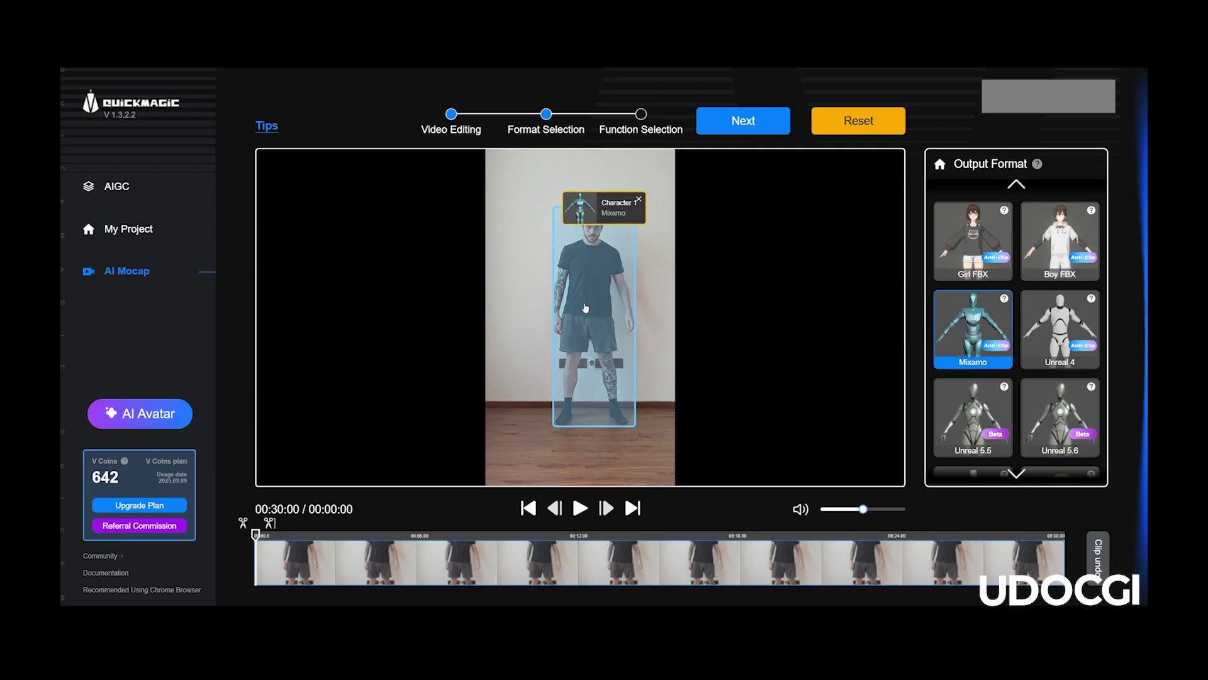
pyautogui.click(743, 121)
# Title the capture udocgi_body_, set T-Pose as the first keyframe, and generate the motion
pyautogui.write('udocgi_body_')
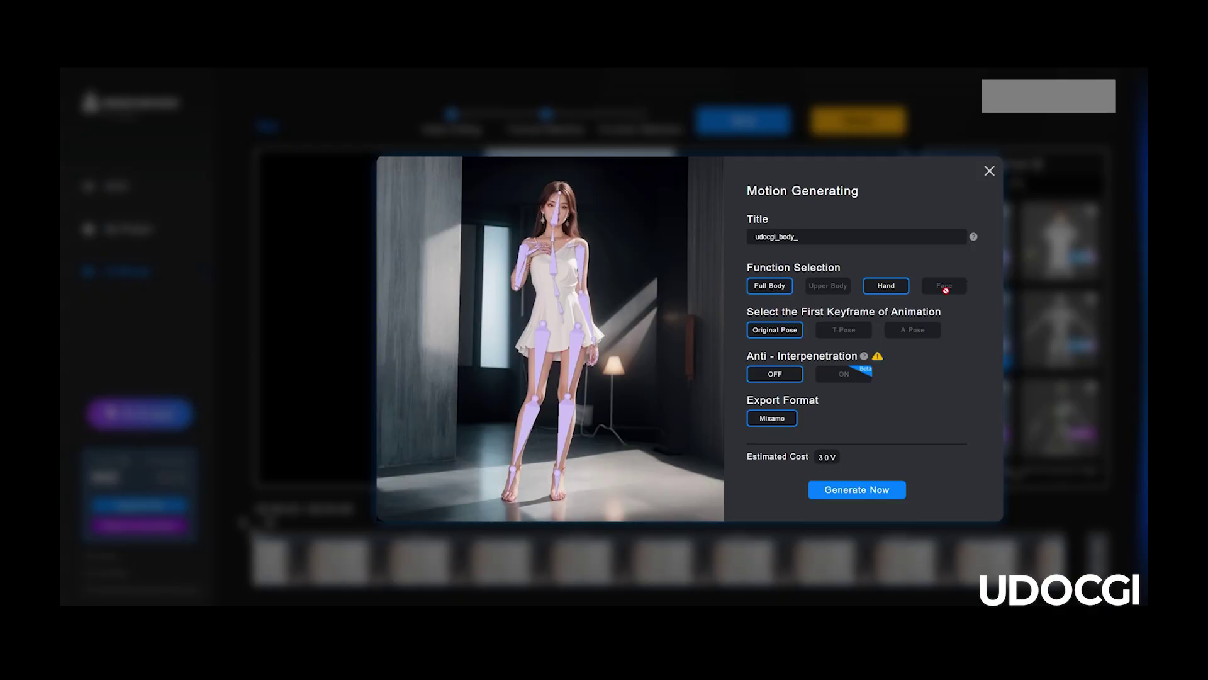
pyautogui.click(851, 339)
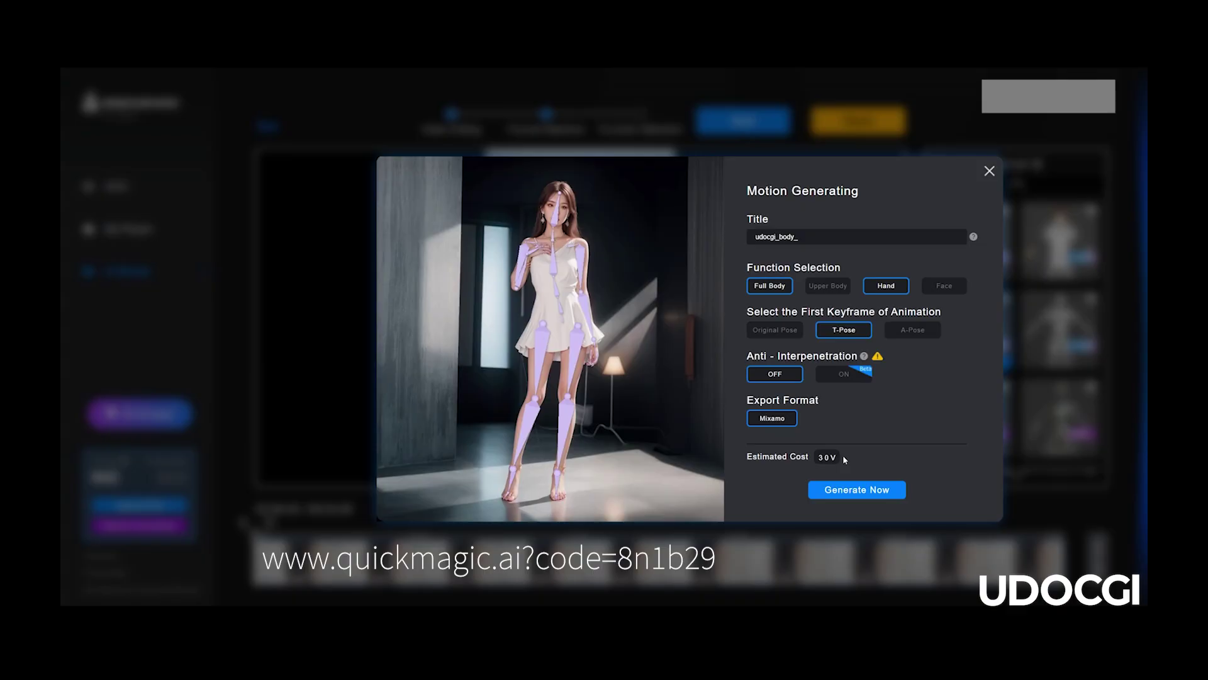
pyautogui.click(856, 495)
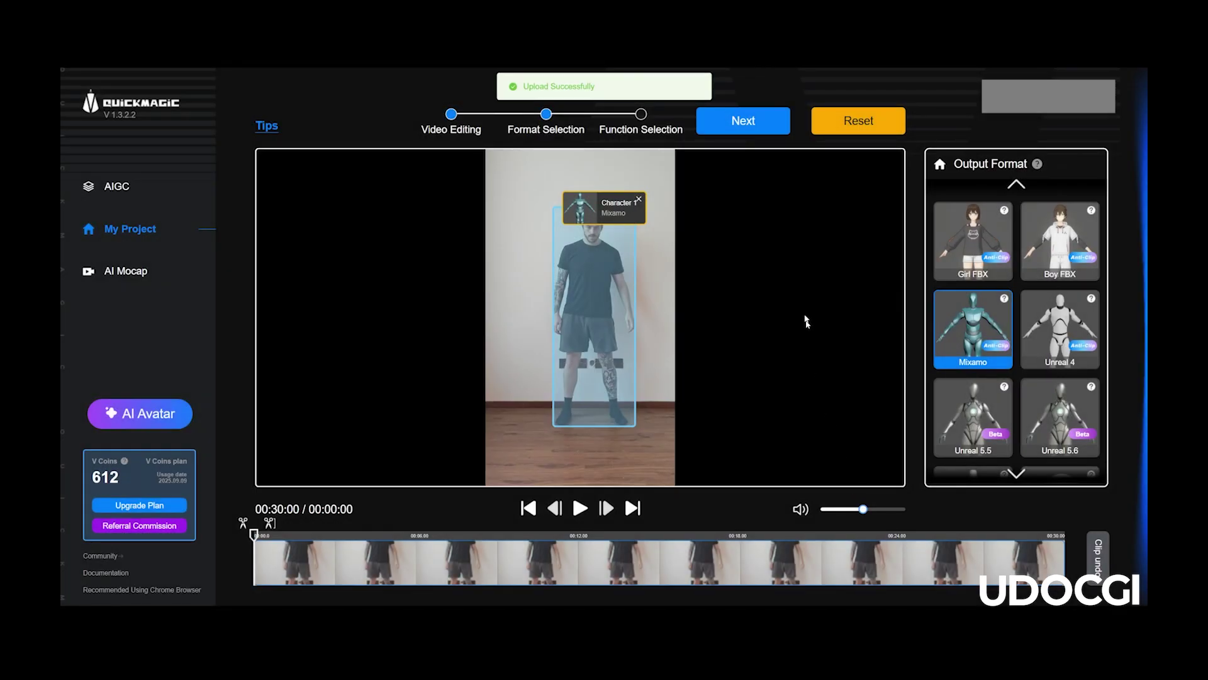
# Open the processed udocgi_body_ project from My Project in 2D Refinement
pyautogui.click(745, 126)
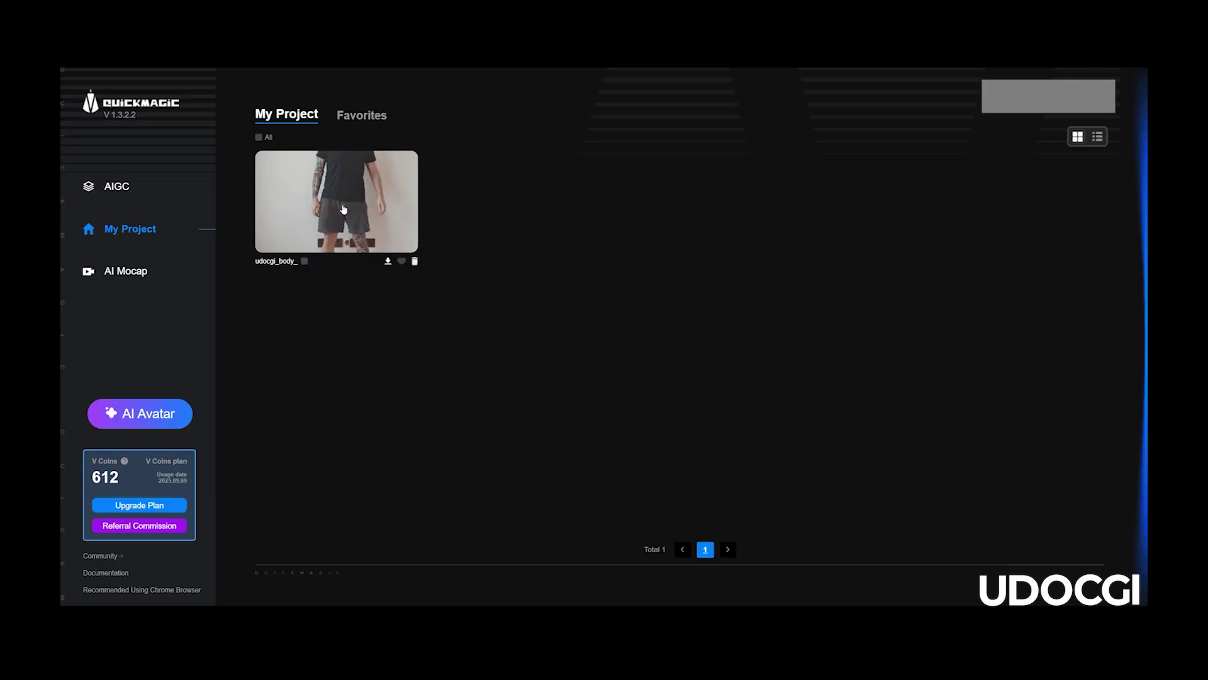
pyautogui.click(340, 203)
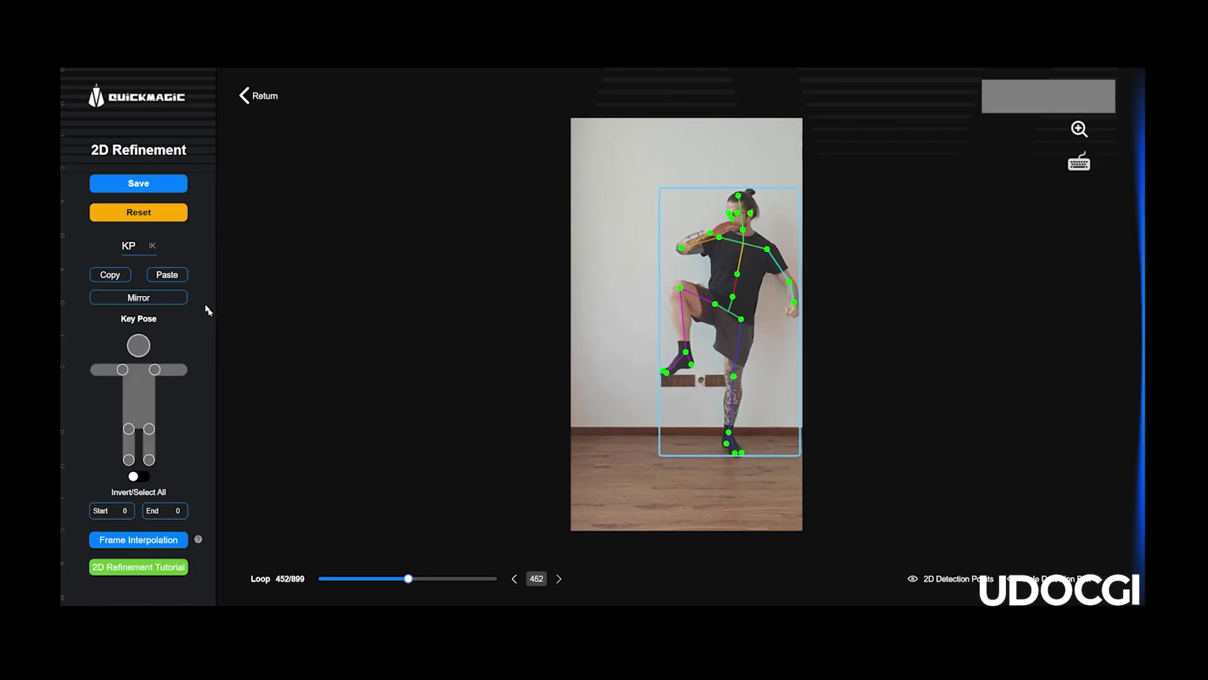
# In IK editing, turn the left foot's heel and upper contacts red across the raised-knee frames
pyautogui.click(153, 247)
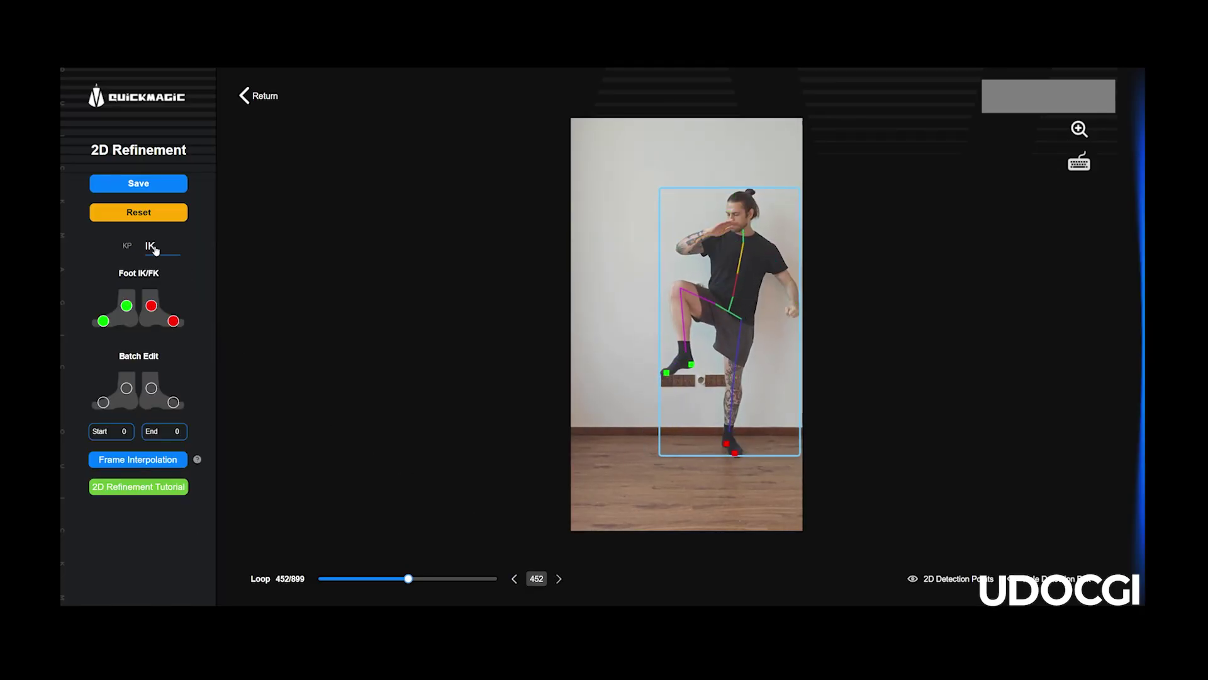
pyautogui.click(560, 579)
pyautogui.click(560, 579)
pyautogui.click(561, 580)
pyautogui.click(560, 579)
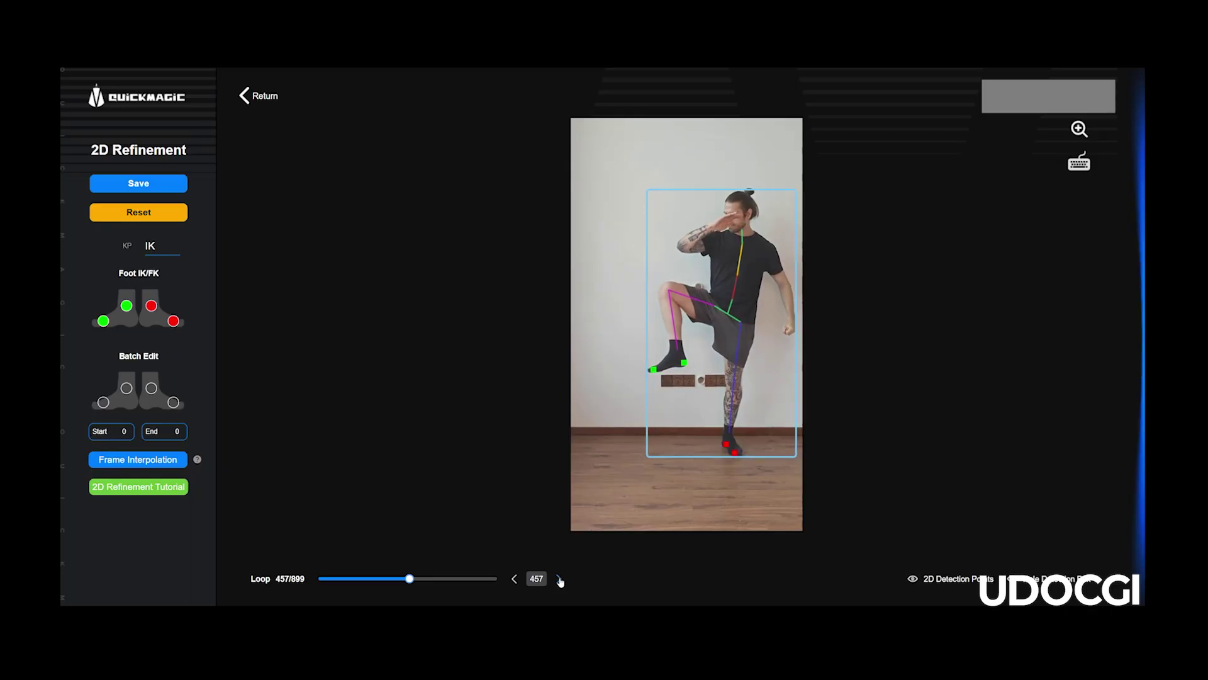
pyautogui.click(560, 579)
pyautogui.click(561, 579)
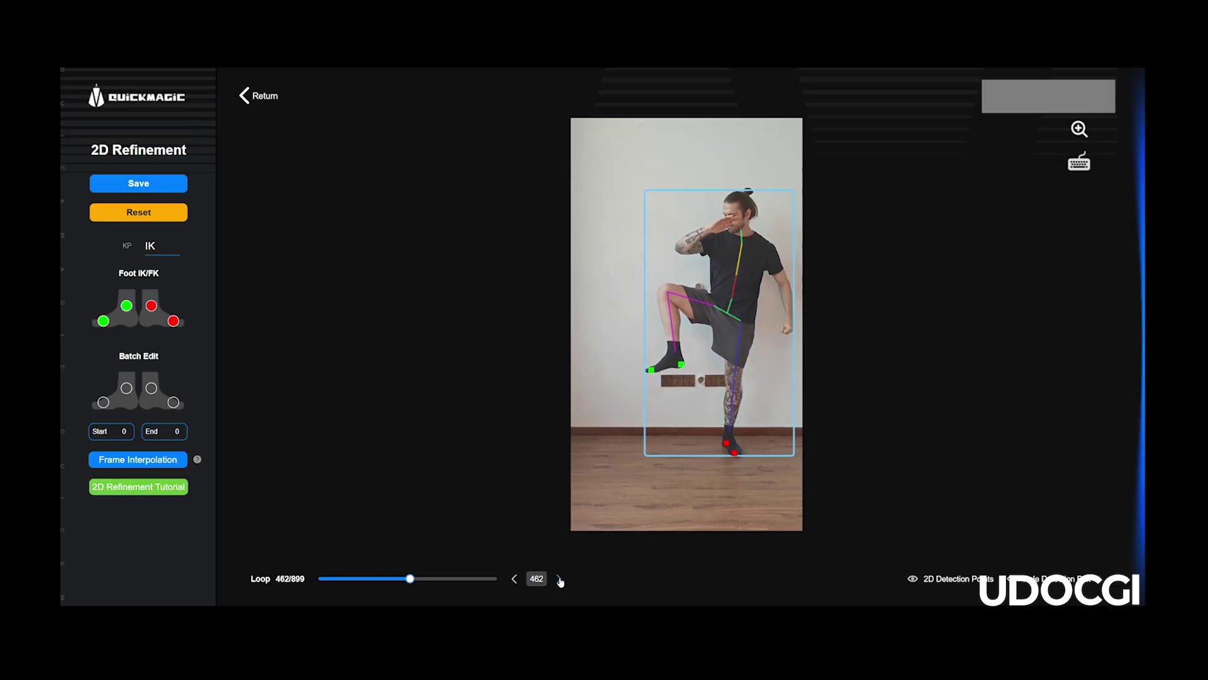
pyautogui.click(560, 579)
pyautogui.click(560, 579)
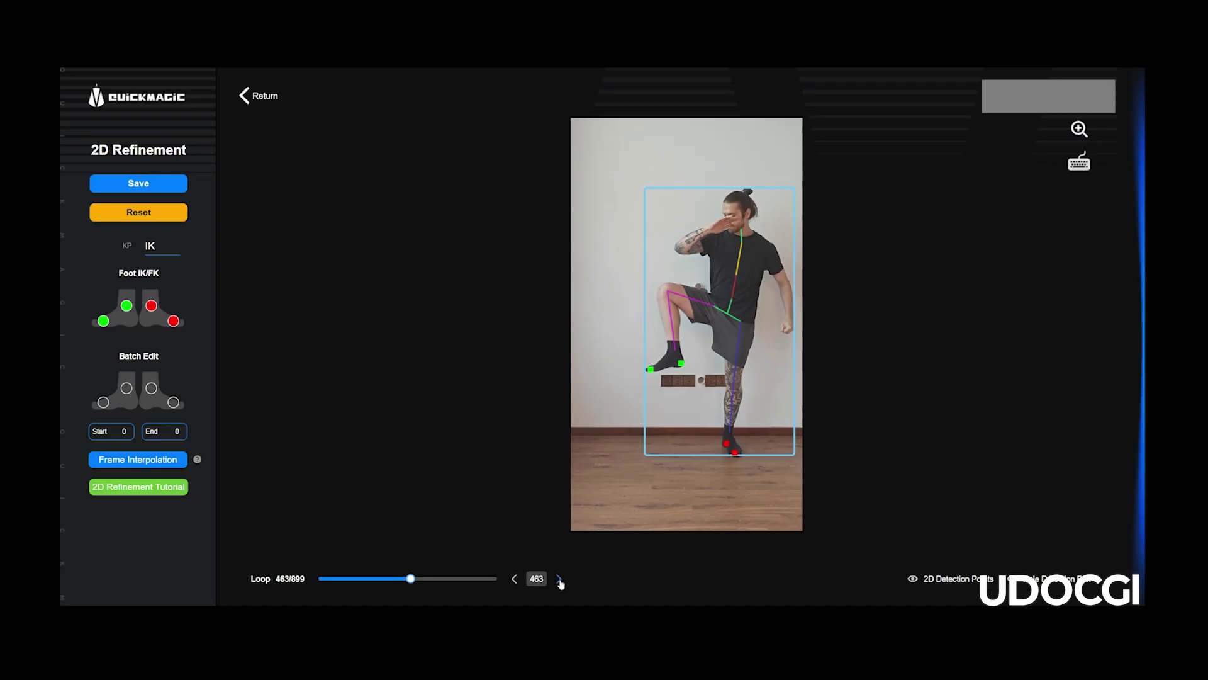
pyautogui.click(667, 345)
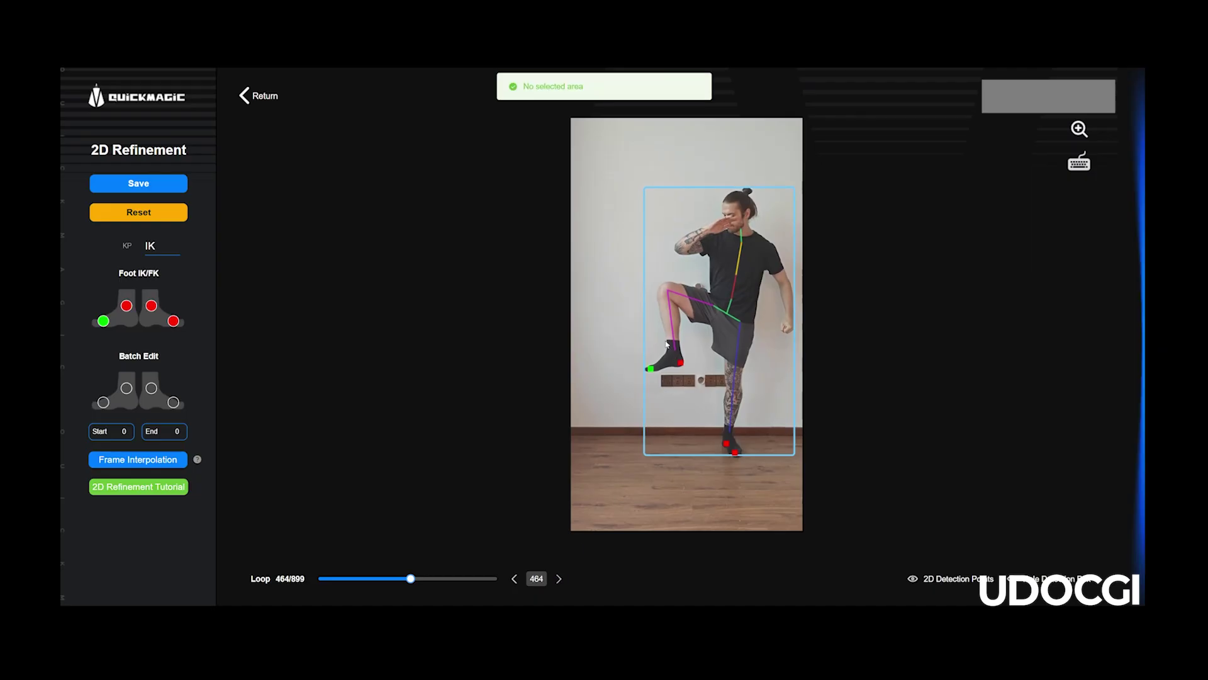
pyautogui.click(559, 579)
pyautogui.click(127, 306)
pyautogui.click(559, 579)
pyautogui.click(126, 306)
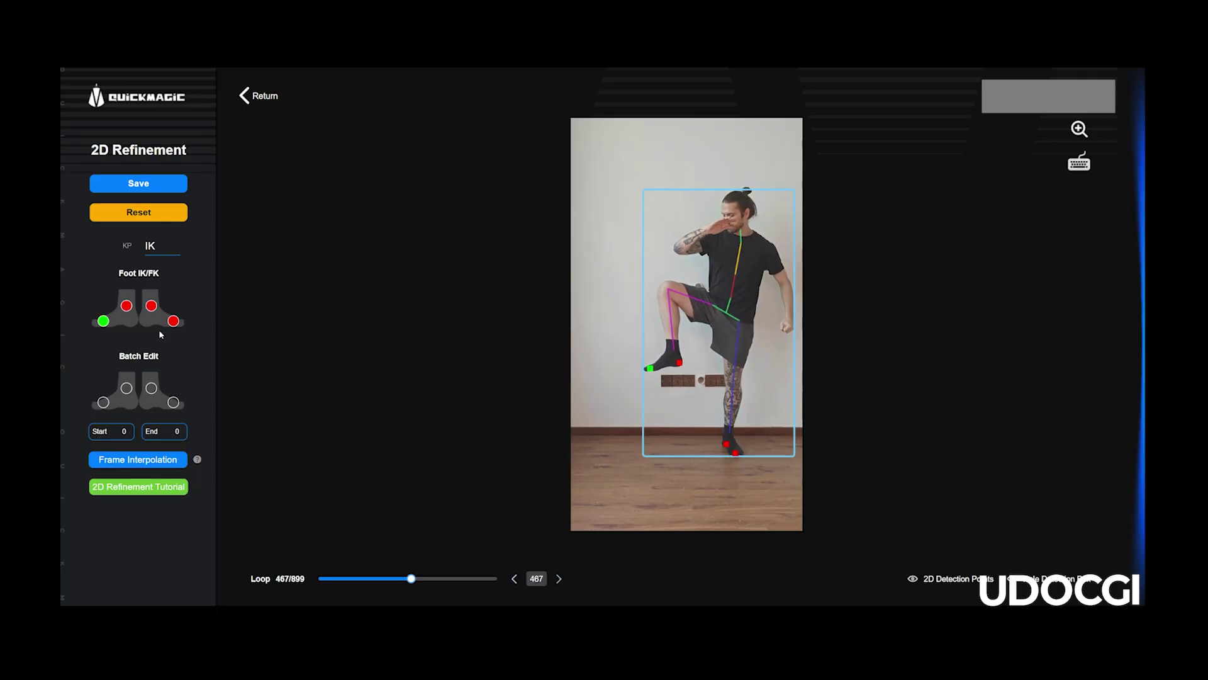
pyautogui.click(559, 579)
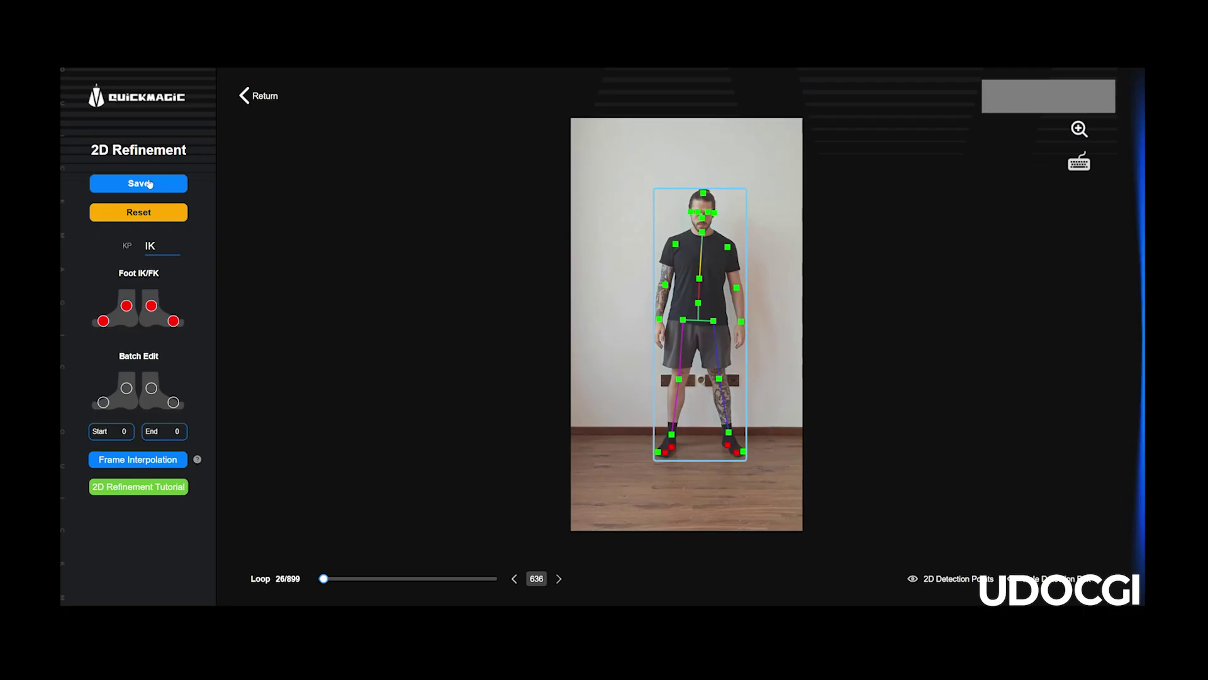
# Save the foot refinements, recreate the motion, and download the regenerated udocgi_body_ animation
pyautogui.click(149, 183)
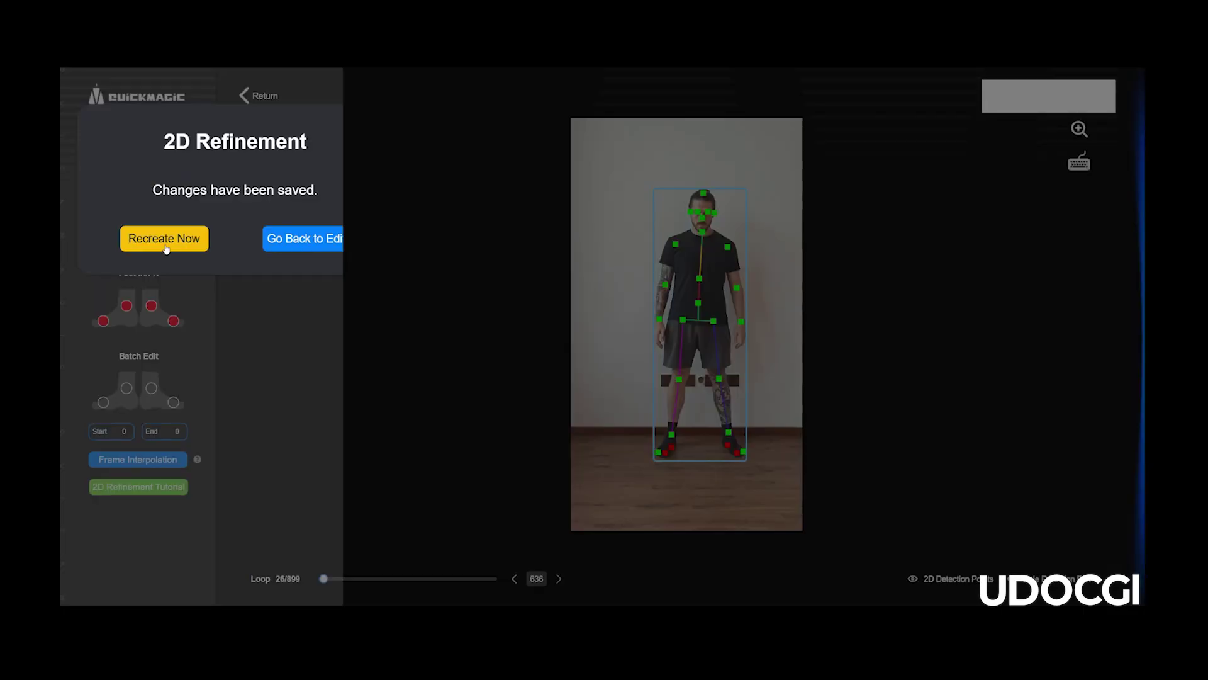
pyautogui.click(165, 247)
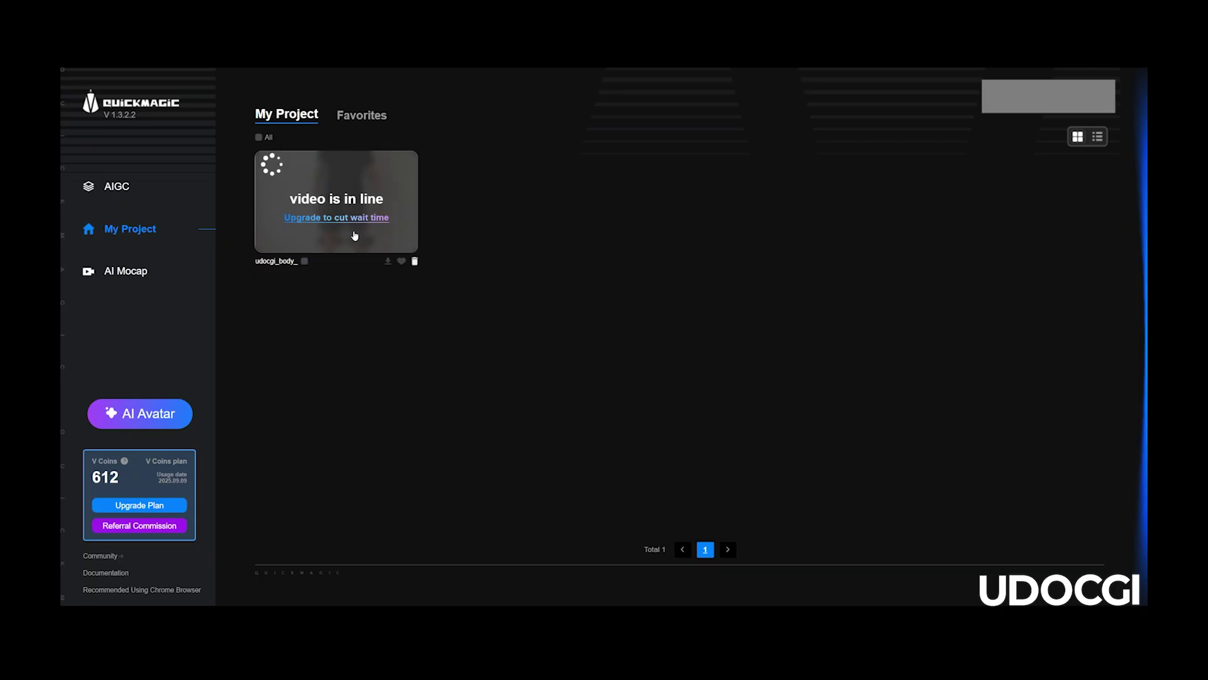
pyautogui.click(346, 214)
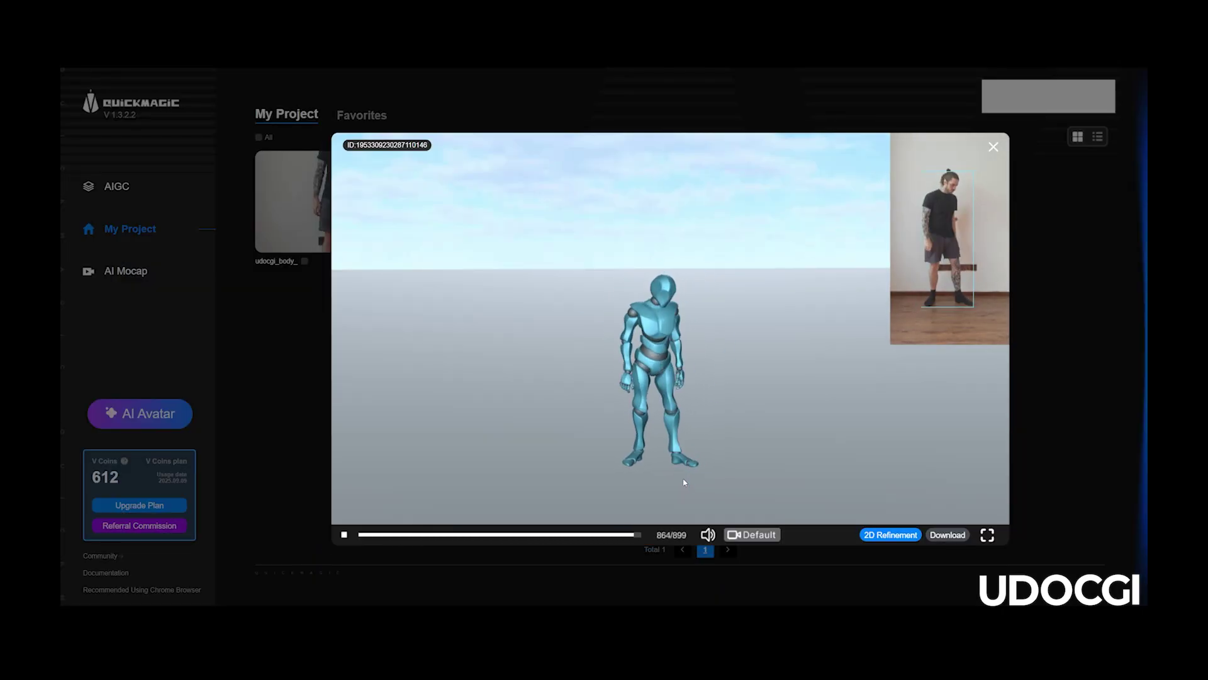
pyautogui.click(947, 535)
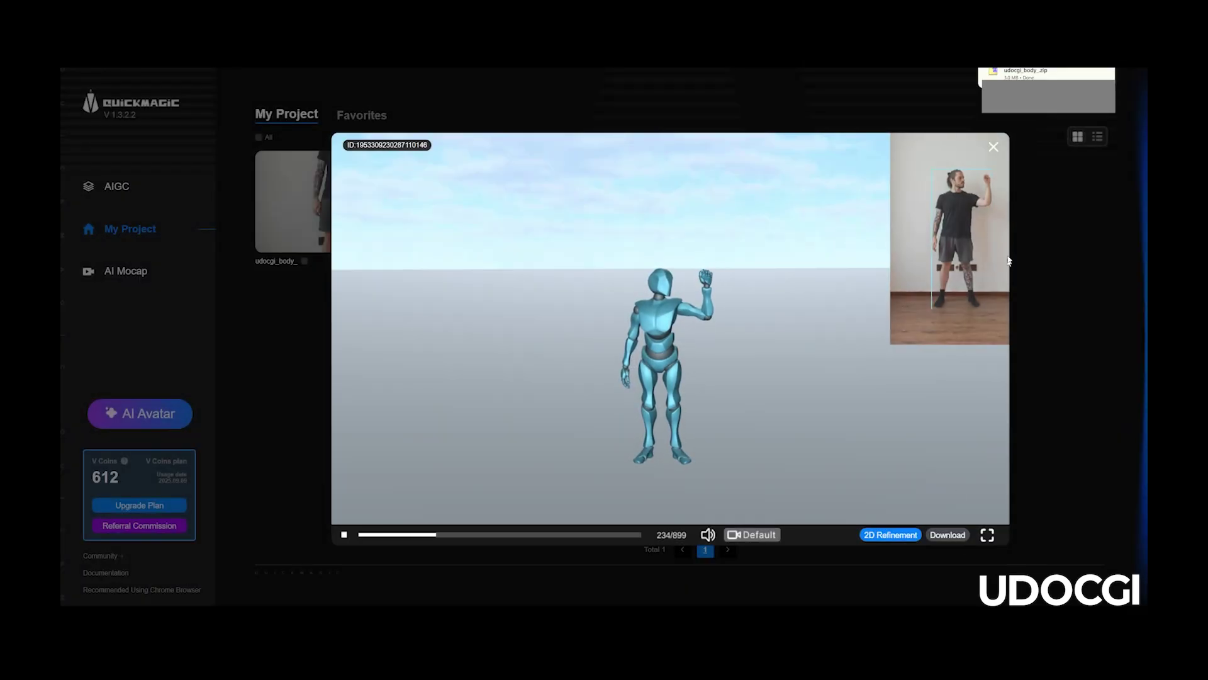
pyautogui.click(1052, 77)
# Import the udocgi_body Mixamo FBX with Automatic Bone Orientation enabled and play its animation
pyautogui.doubleClick(303, 172)
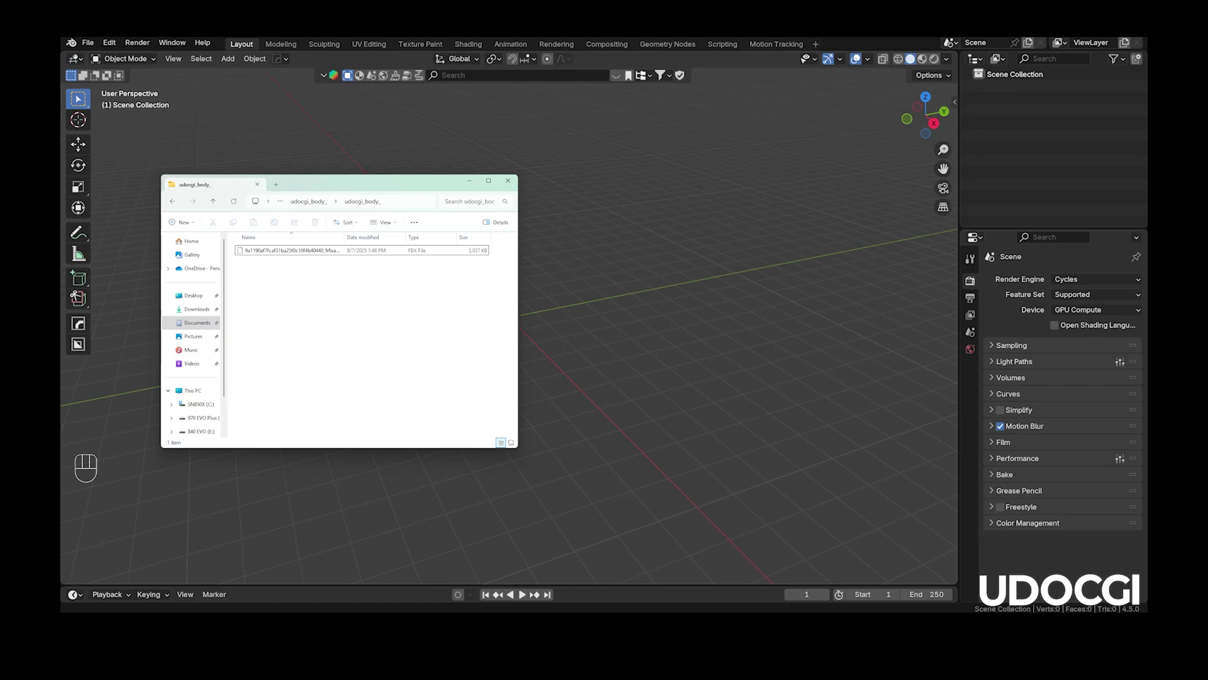
pyautogui.click(335, 252)
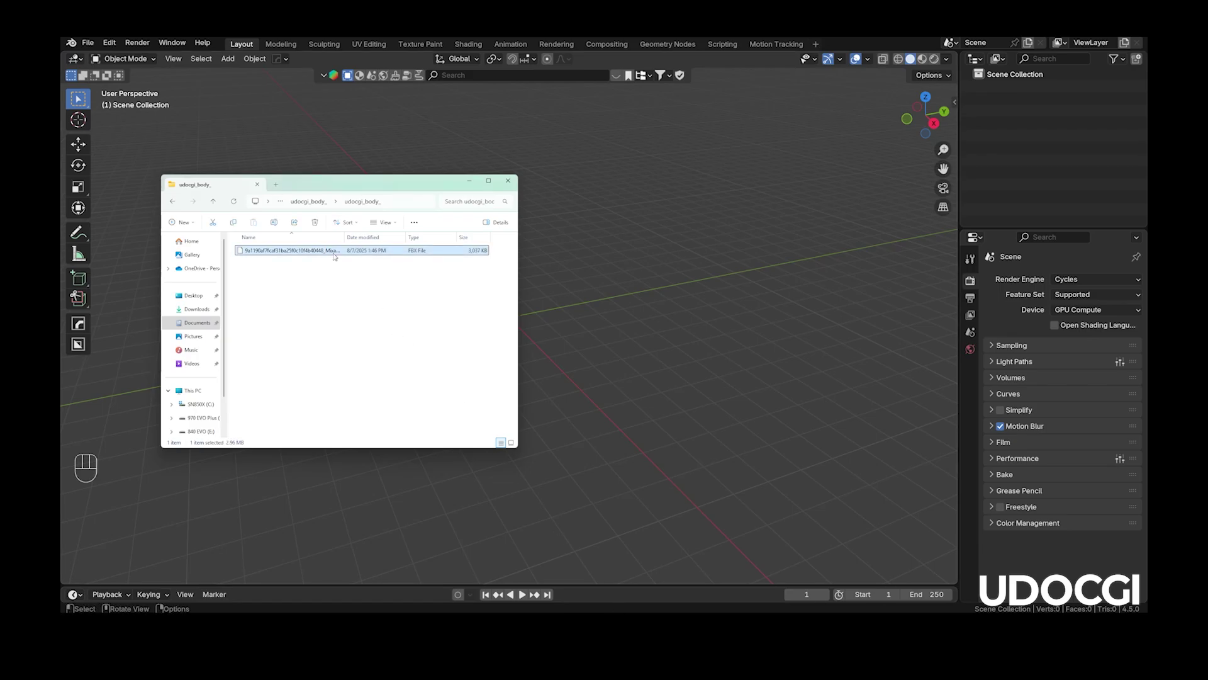
pyautogui.moveTo(334, 256); pyautogui.dragTo(571, 270)
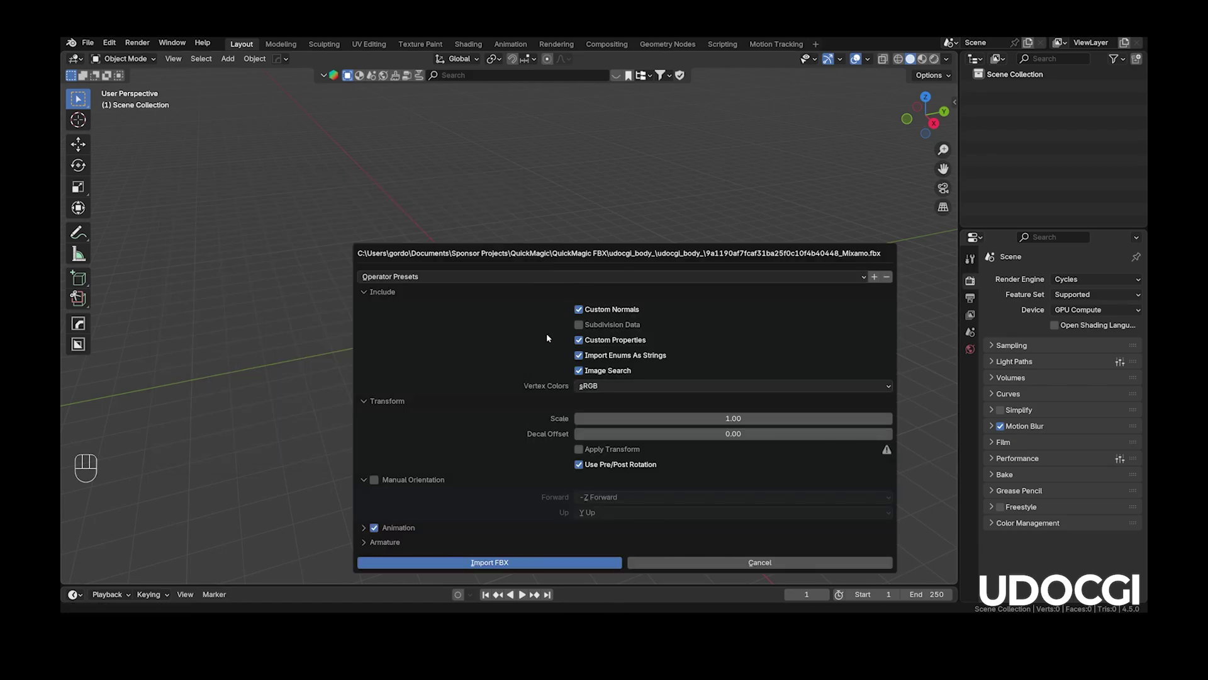
pyautogui.click(377, 542)
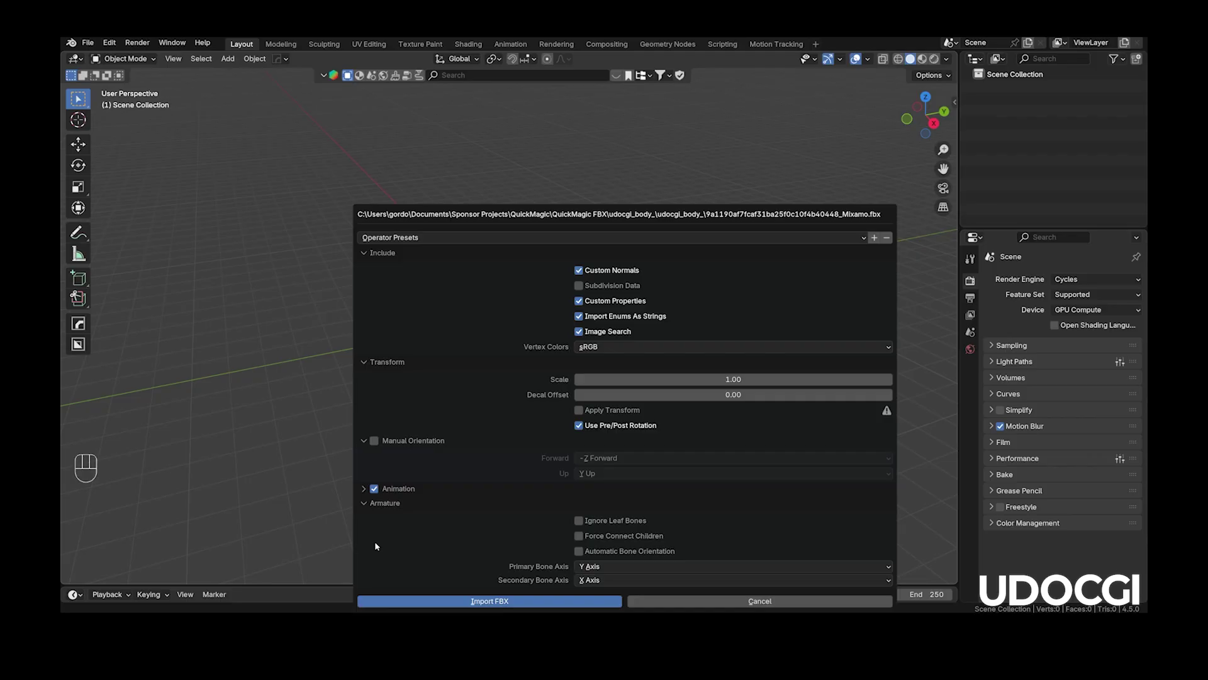
pyautogui.click(578, 551)
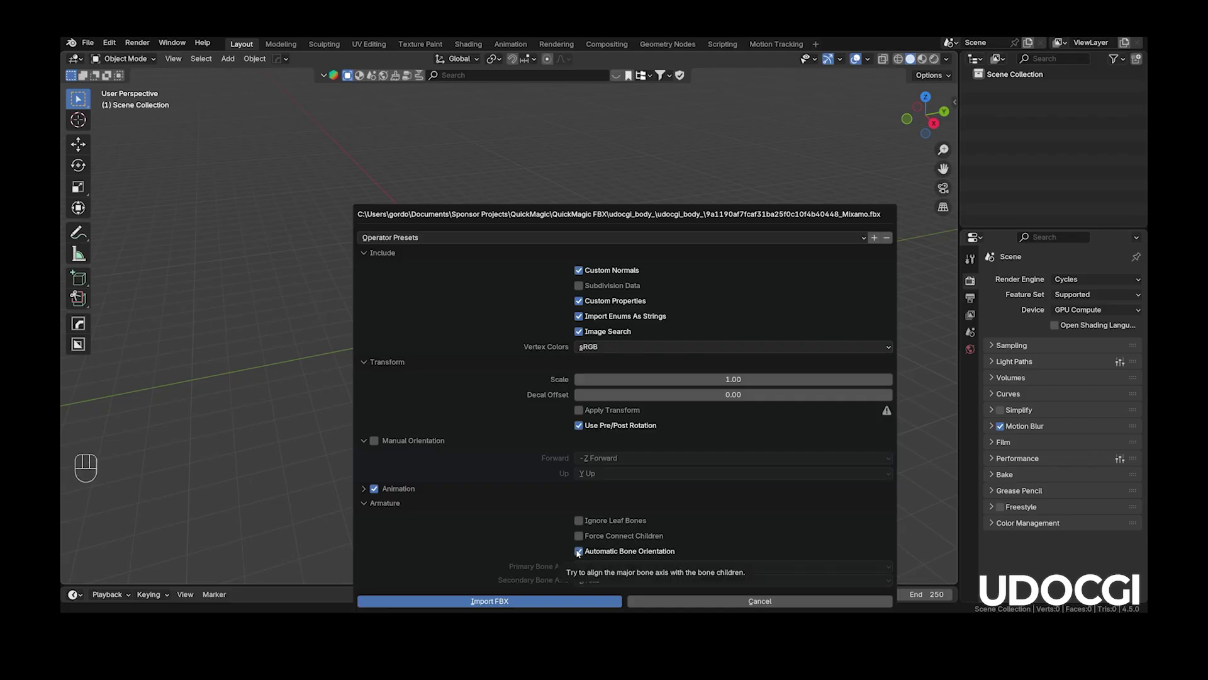
pyautogui.click(578, 602)
pyautogui.press('space')
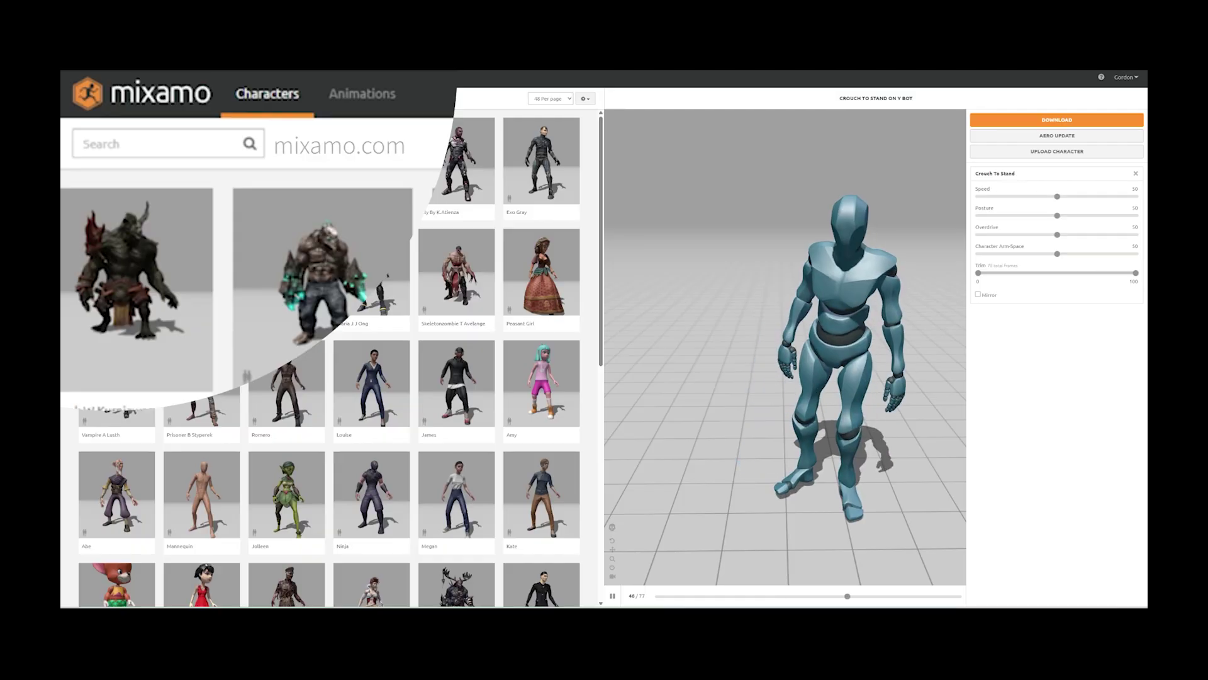
# Search Mixamo for 'zombie' and switch to the Yaku J Ignite character
pyautogui.write('zombie')
pyautogui.press('Return')
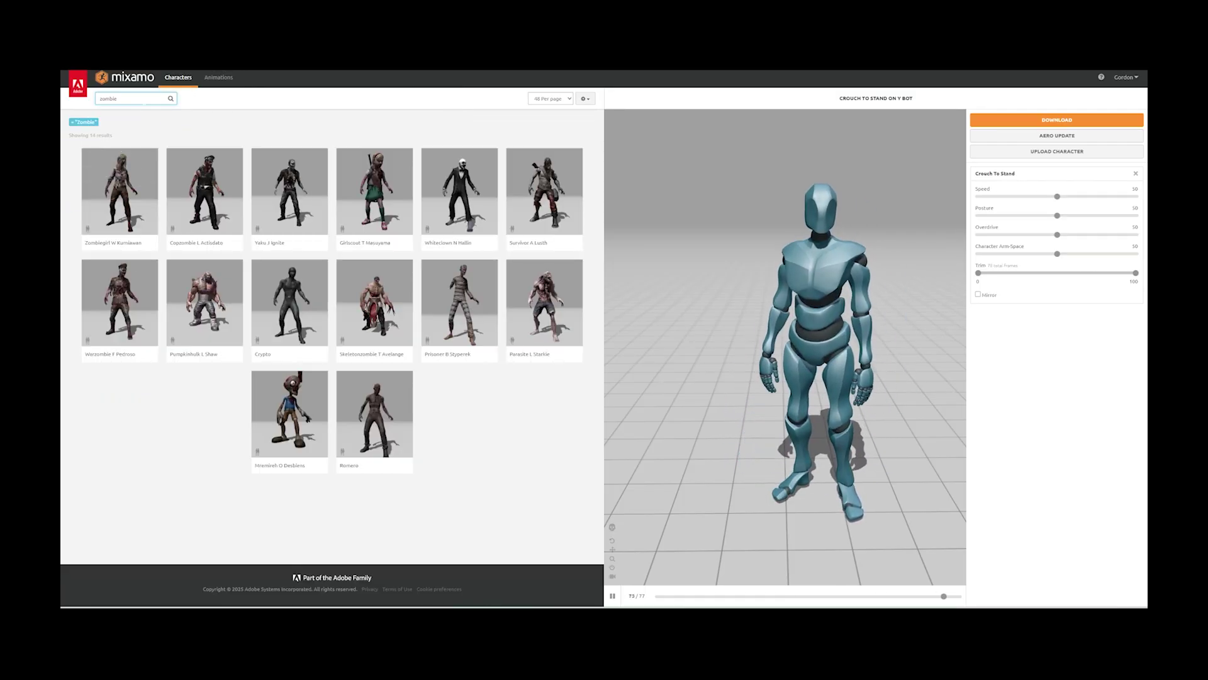
pyautogui.click(315, 187)
pyautogui.click(766, 192)
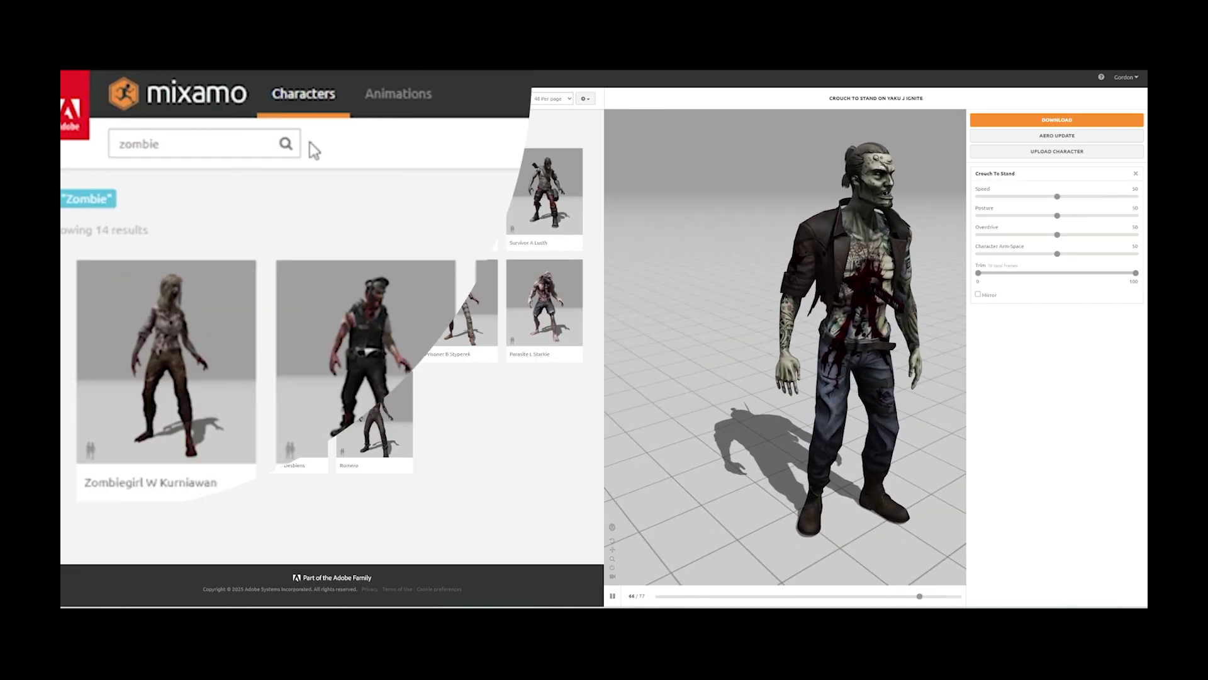
pyautogui.click(398, 95)
# Search the animations for 'T' and put the zombie into the T-Pose
pyautogui.doubleClick(189, 143)
pyautogui.write('T')
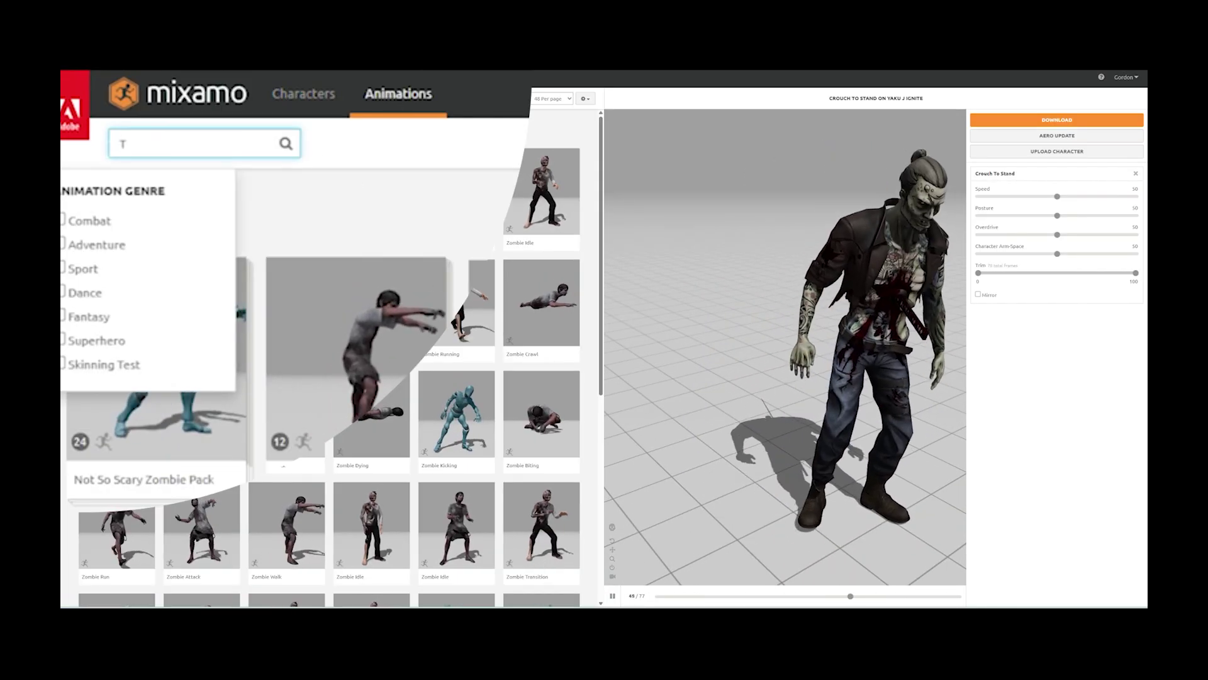
pyautogui.press('Return')
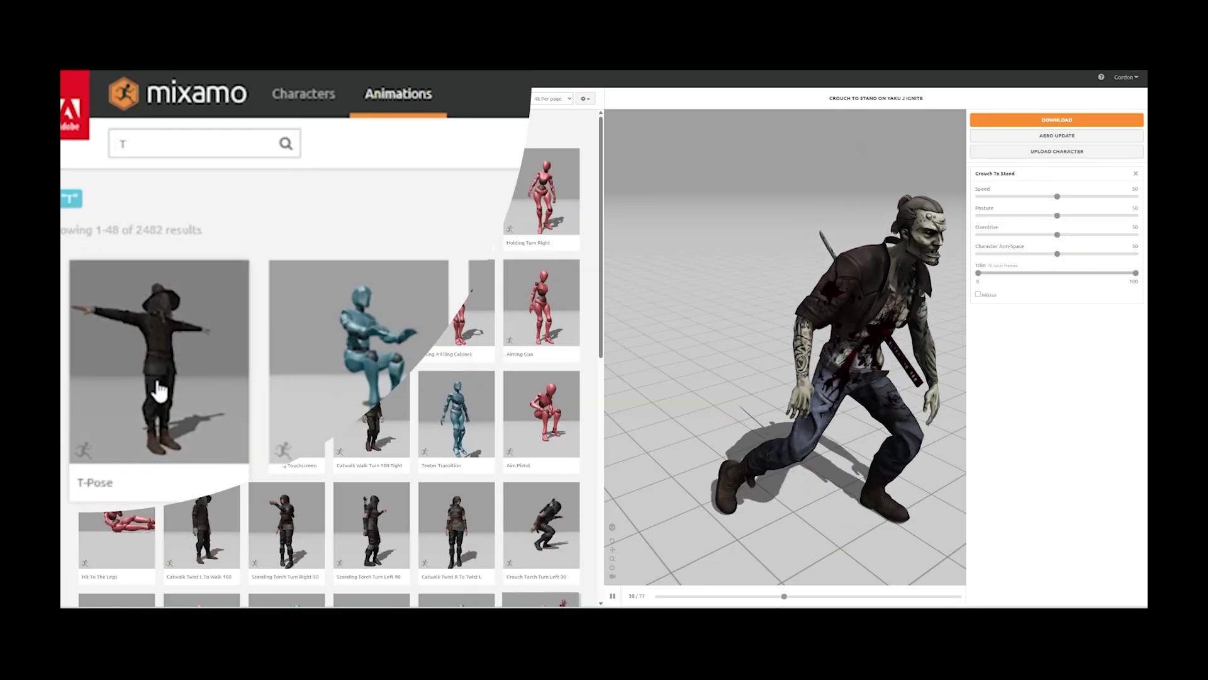
pyautogui.click(159, 390)
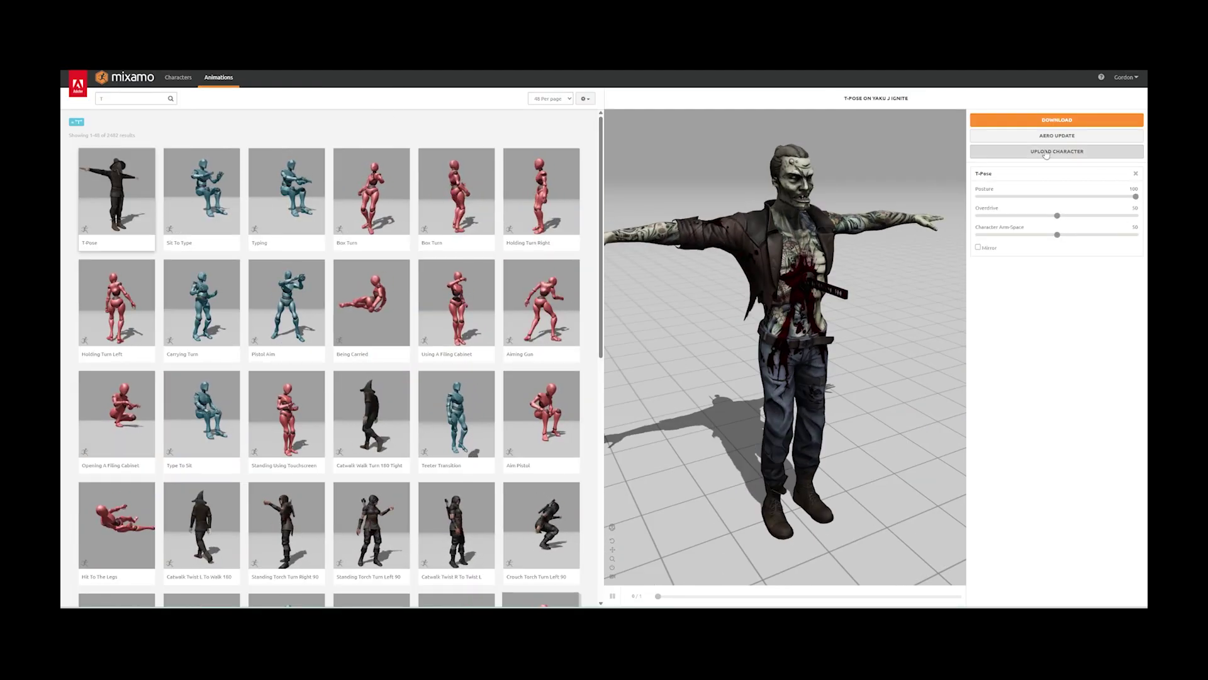
# Download the T-posed zombie as FBX Binary, with skin, 30 fps, no keyframe reduction
pyautogui.click(1064, 120)
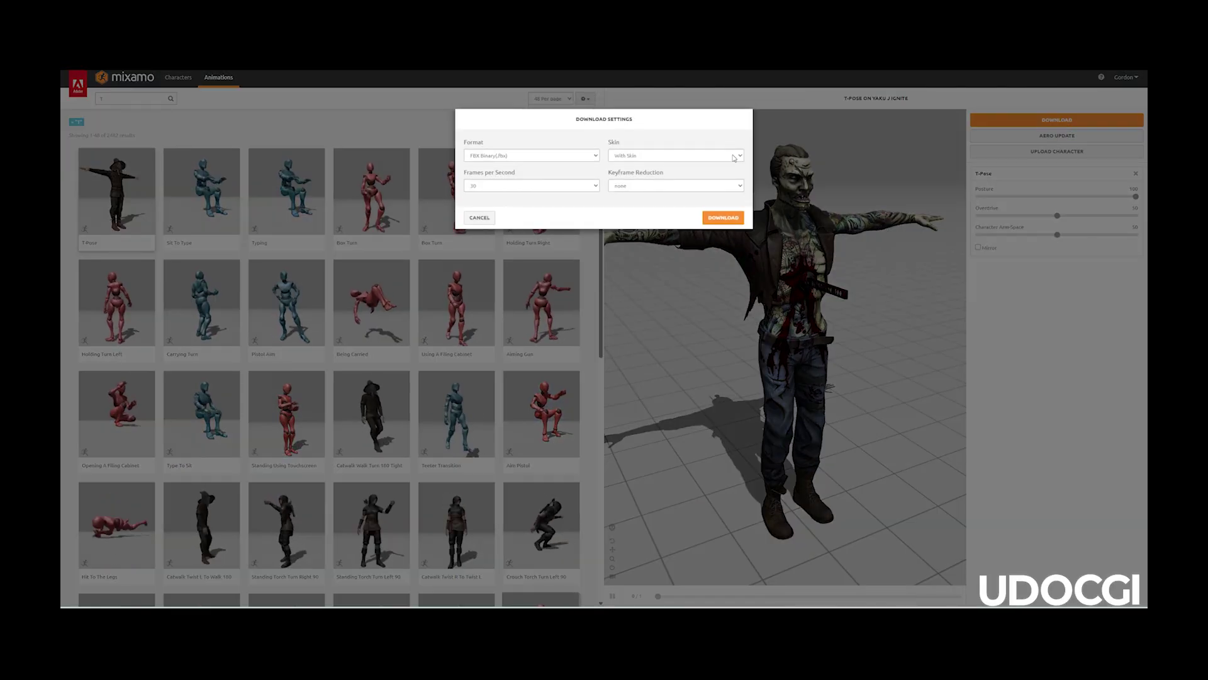
pyautogui.click(585, 155)
pyautogui.click(586, 160)
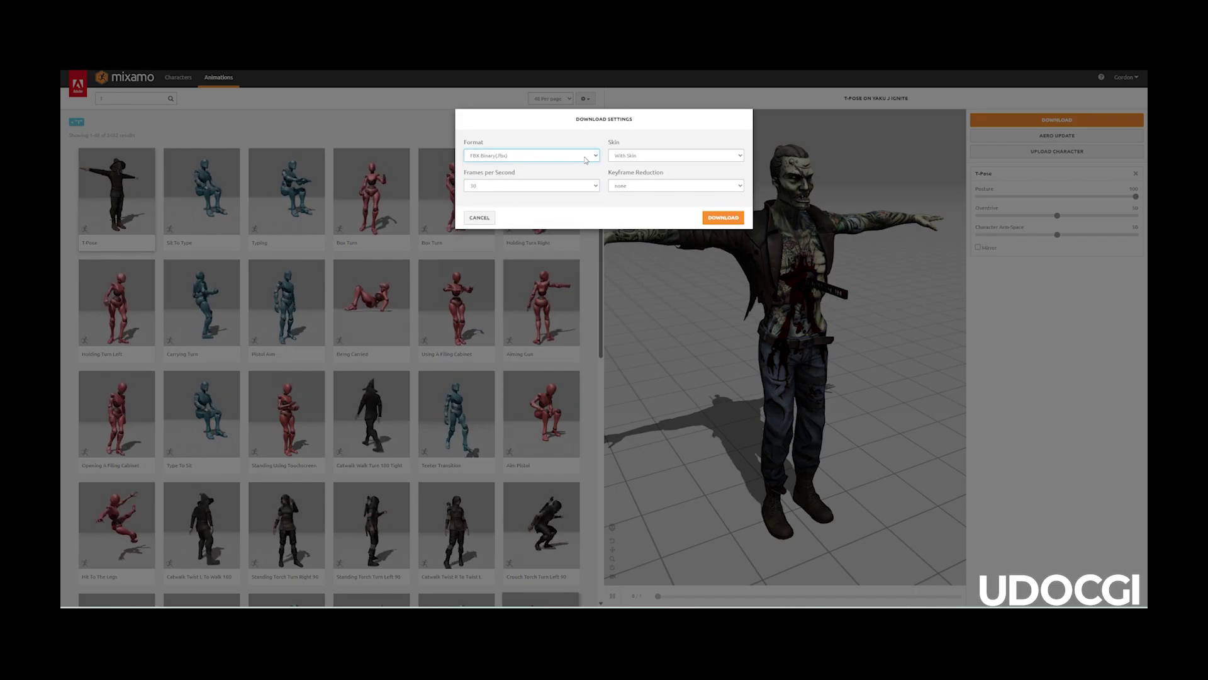
pyautogui.click(677, 155)
pyautogui.click(677, 164)
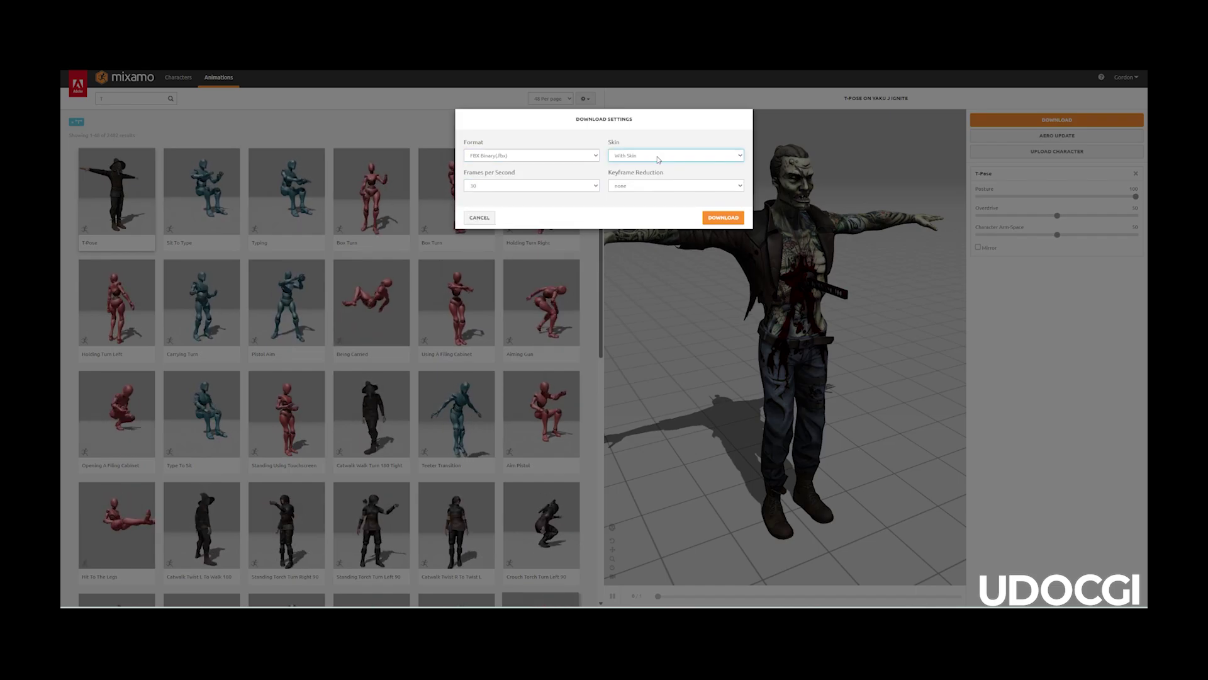
pyautogui.click(551, 186)
pyautogui.click(551, 197)
pyautogui.click(662, 186)
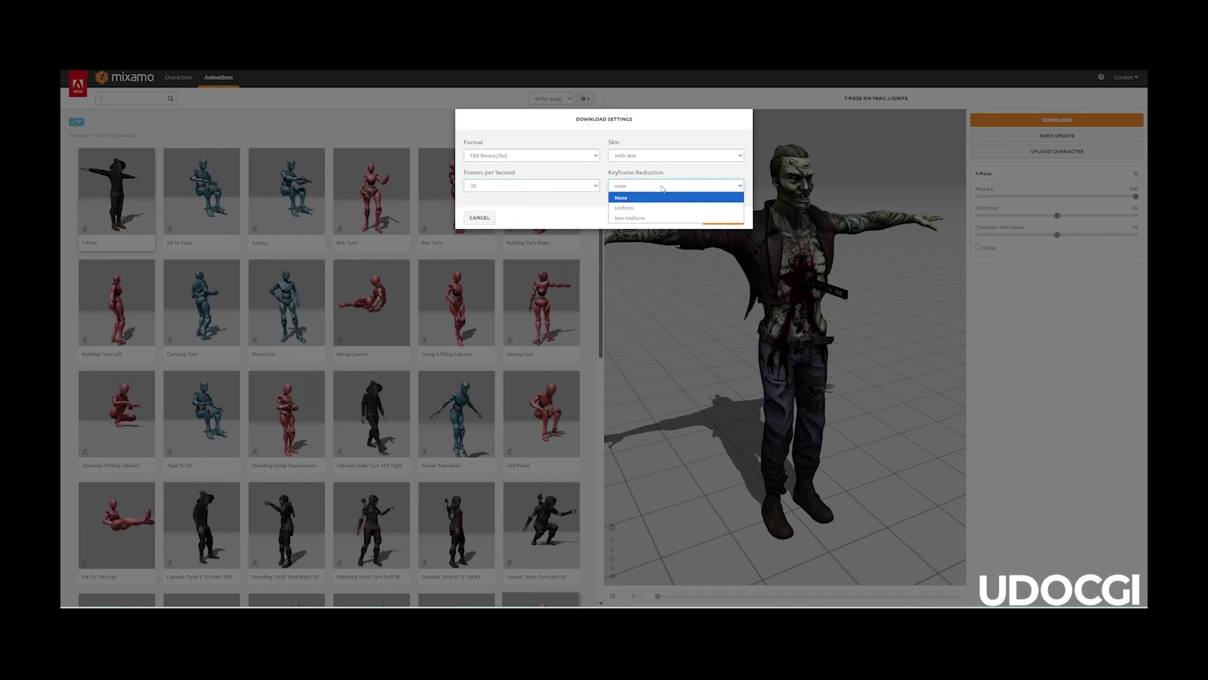
pyautogui.click(662, 197)
pyautogui.click(724, 217)
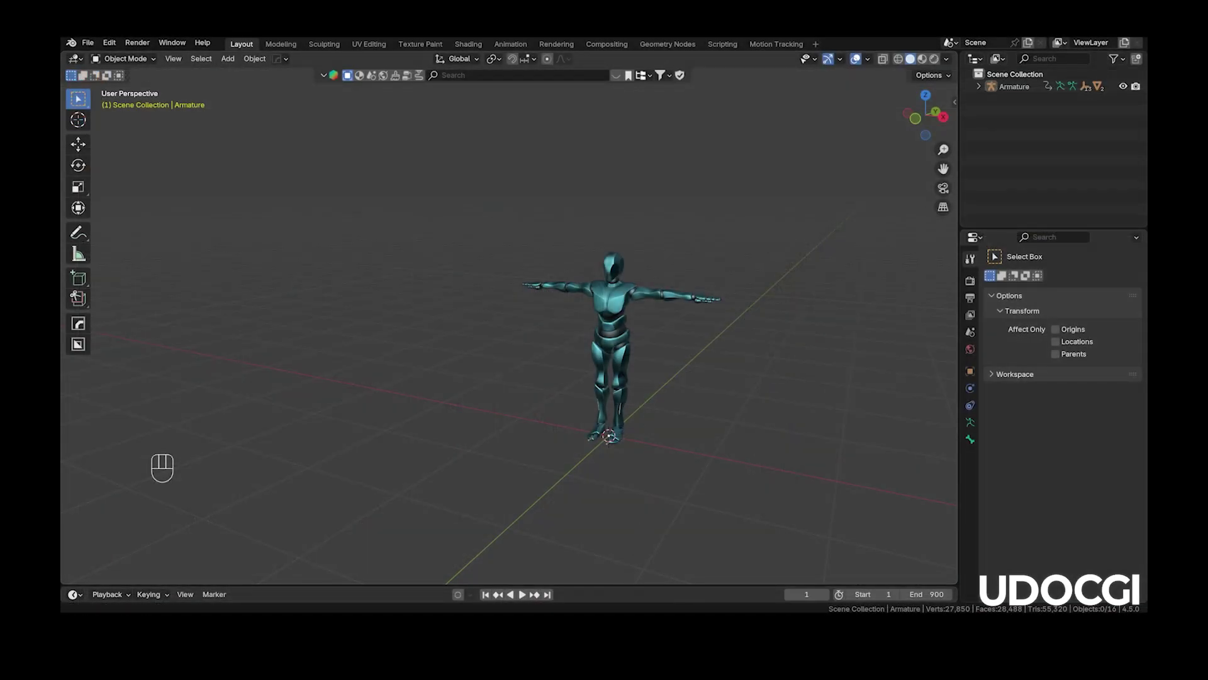
# Bring the downloaded T-Pose.fbx into Blender and show its armature import options
pyautogui.hotkey('alt', 'Tab')
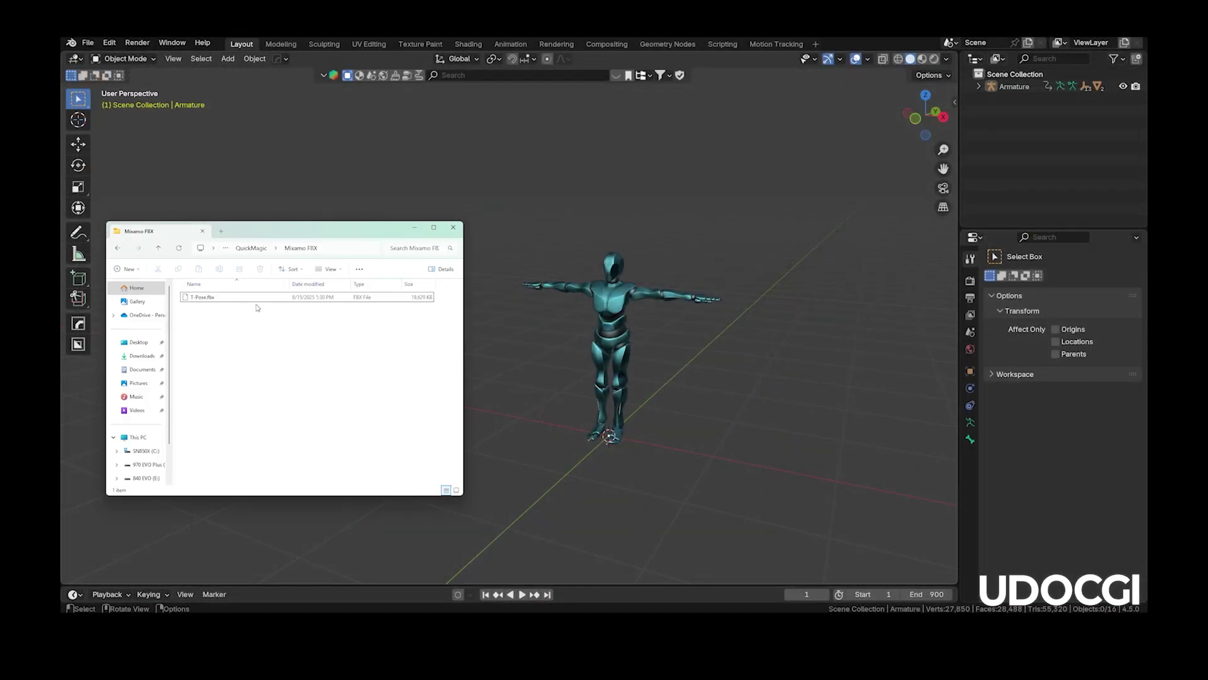
pyautogui.moveTo(251, 297); pyautogui.dragTo(517, 206)
pyautogui.click(408, 490)
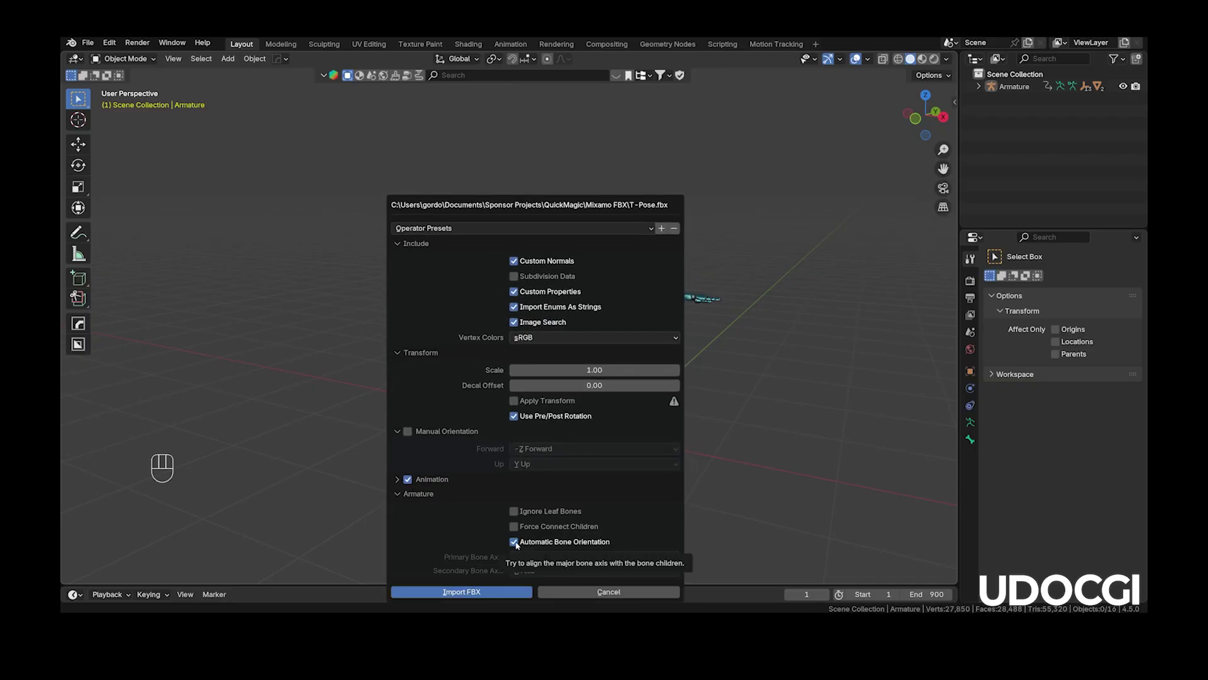
# Import the zombie T-pose rig and draw the cyan mocap armature's bones In Front
pyautogui.click(519, 593)
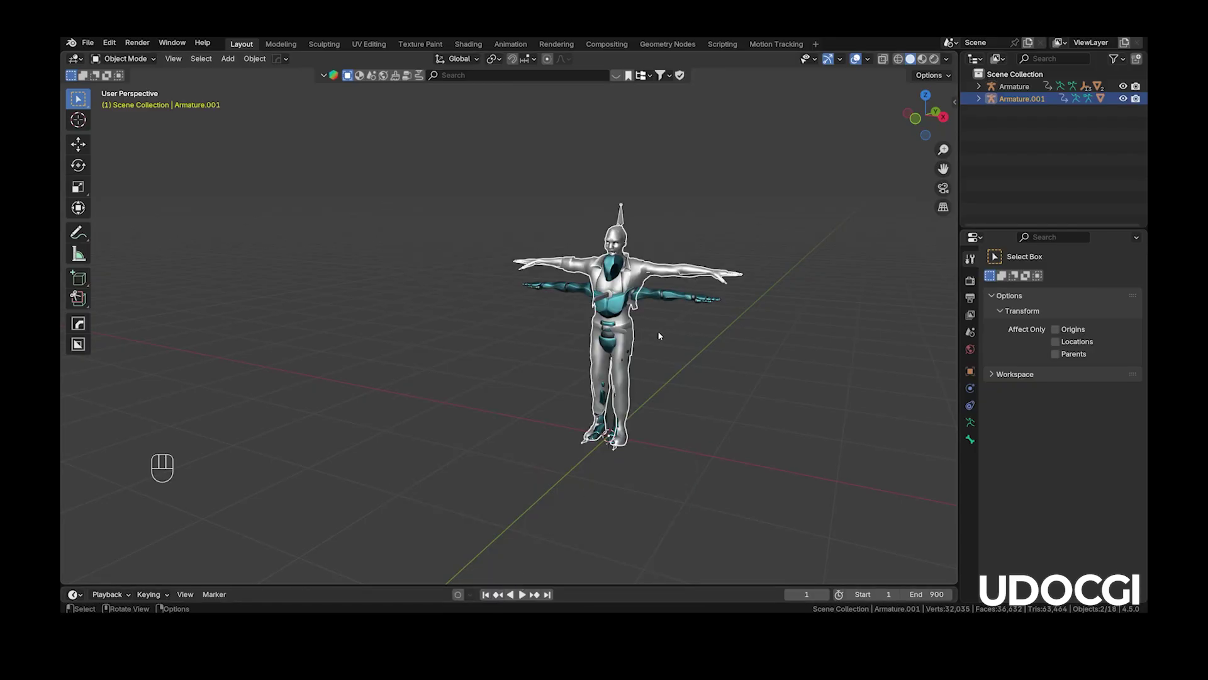
pyautogui.click(970, 424)
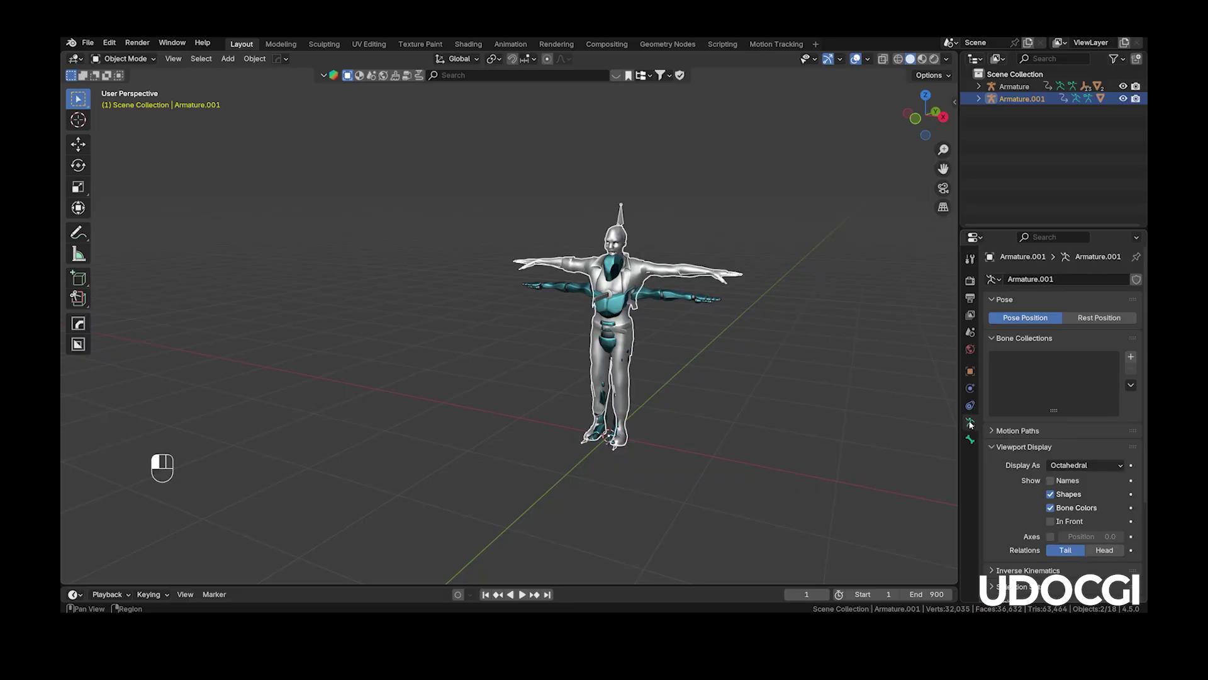
pyautogui.scroll(-3, 1047, 482)
pyautogui.scroll(2, 1045, 476)
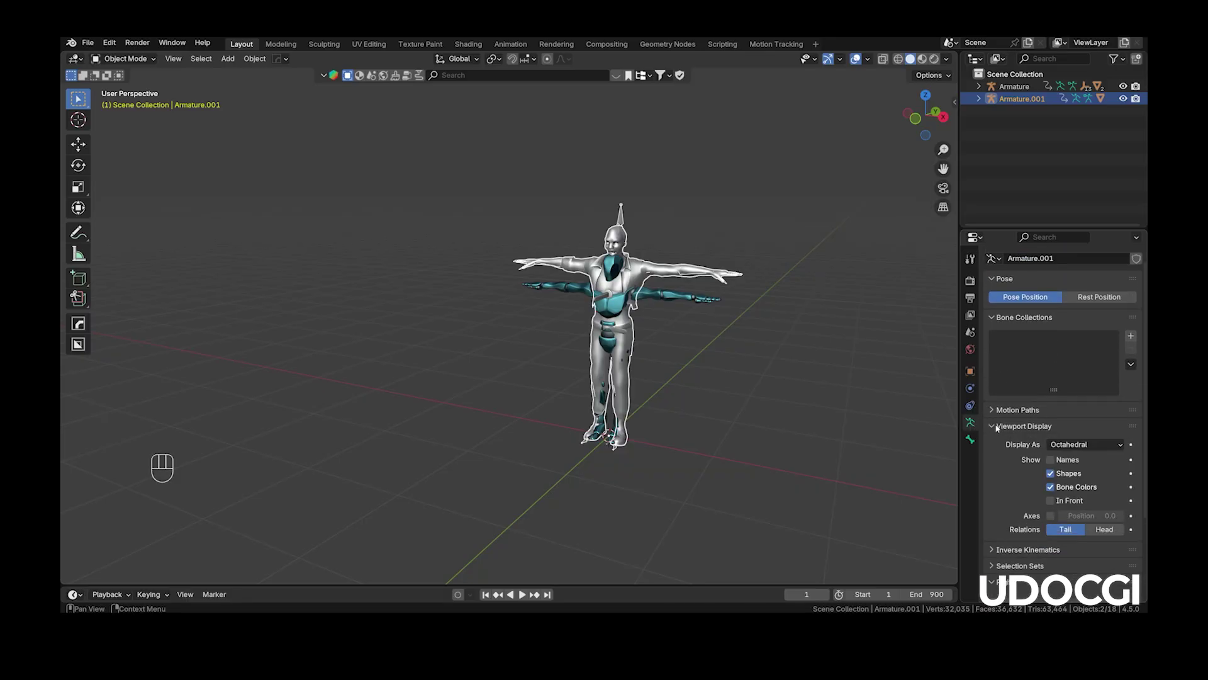
pyautogui.click(1015, 87)
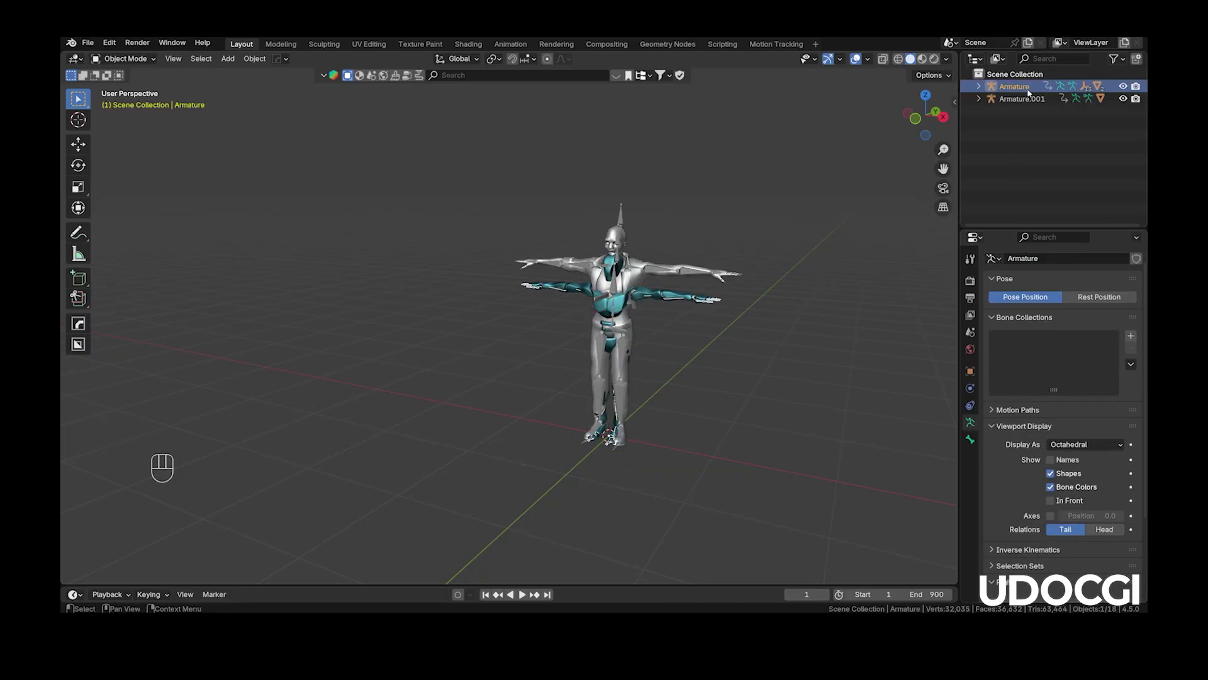
pyautogui.click(1051, 501)
# Move the cyan figure left along X, then select the zombie and the cyan rig together
pyautogui.press('g')
pyautogui.press('x')
pyautogui.click(592, 275)
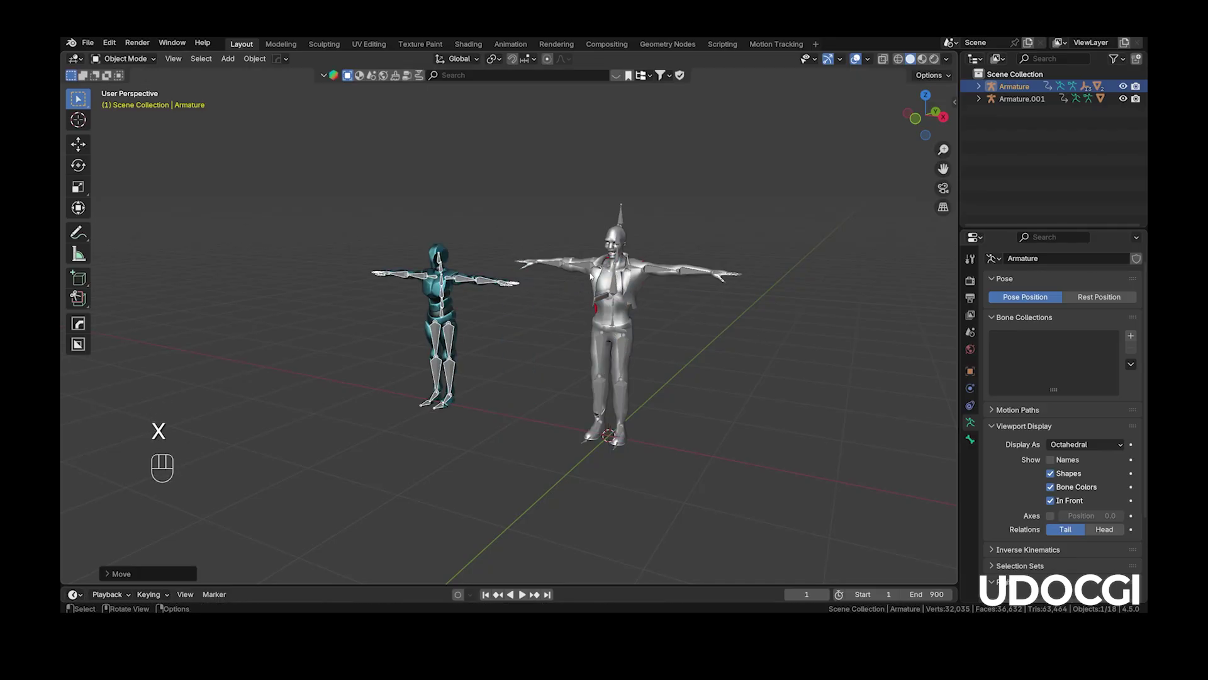
pyautogui.click(622, 219)
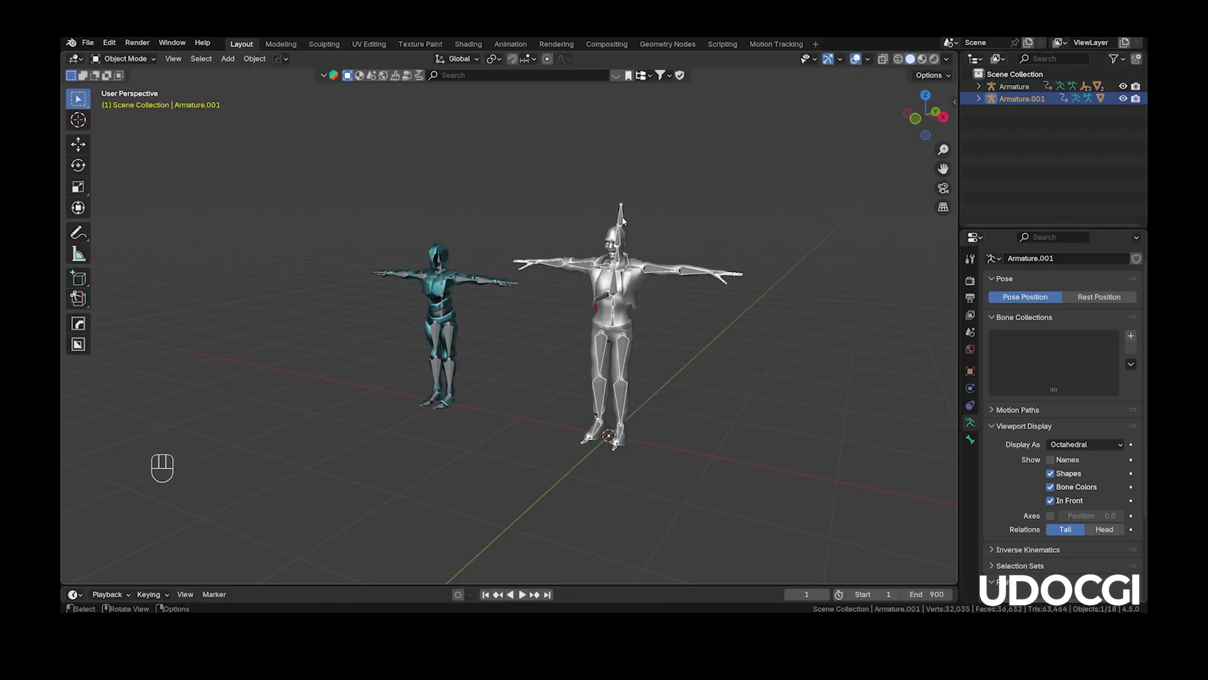
pyautogui.press('shift')
pyautogui.keyDown('shift'); pyautogui.click(483, 284); pyautogui.keyUp('shift')
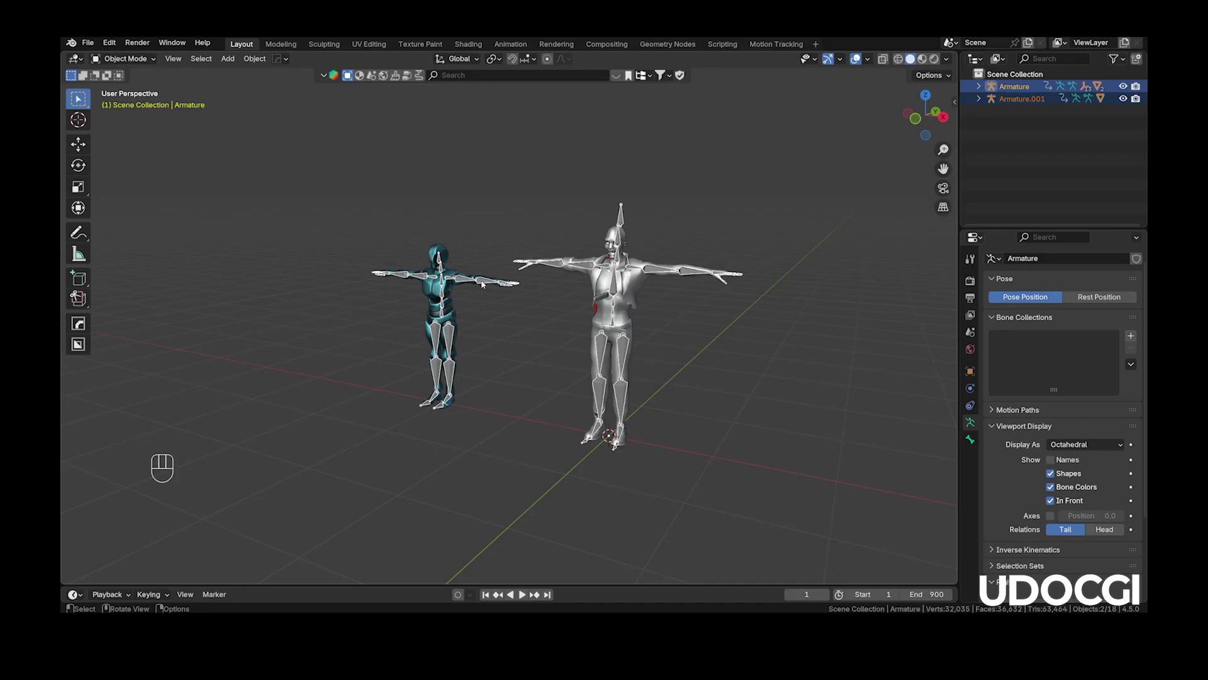
# Link the cyan rig's animation data to the zombie and play both figures from several angles
pyautogui.hotkey('ctrl', 'l')
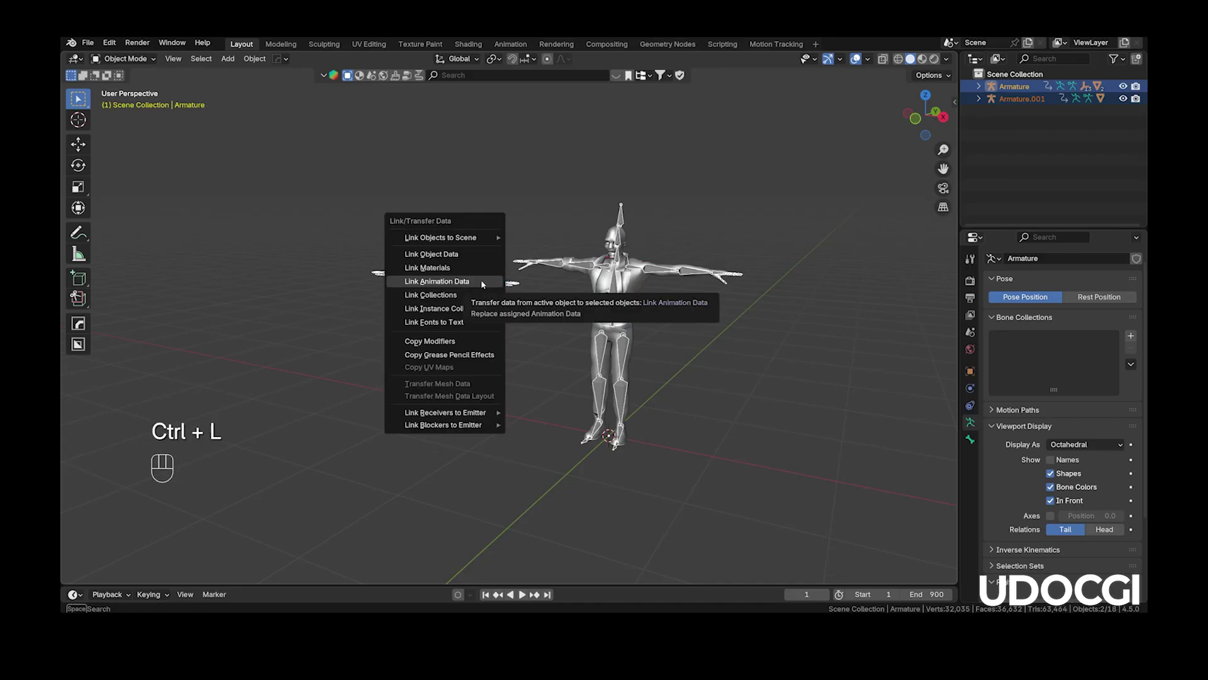
pyautogui.click(482, 282)
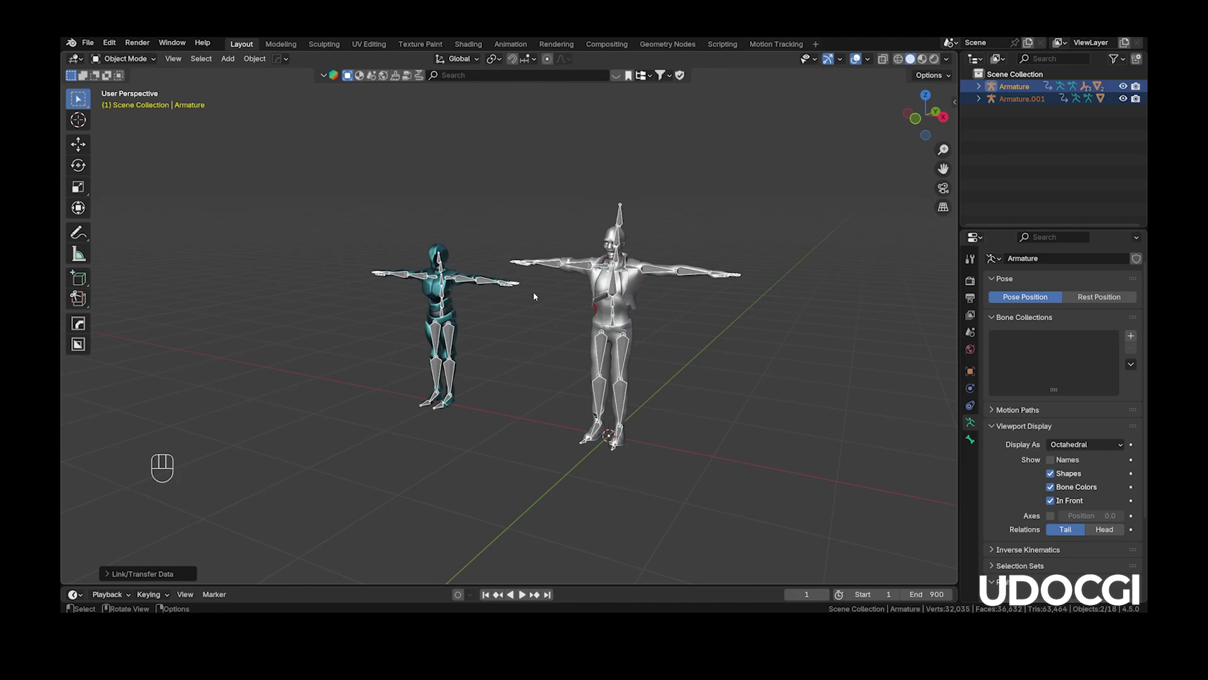
pyautogui.press('space')
pyautogui.moveTo(569, 296); pyautogui.dragTo(680, 270, button='middle')
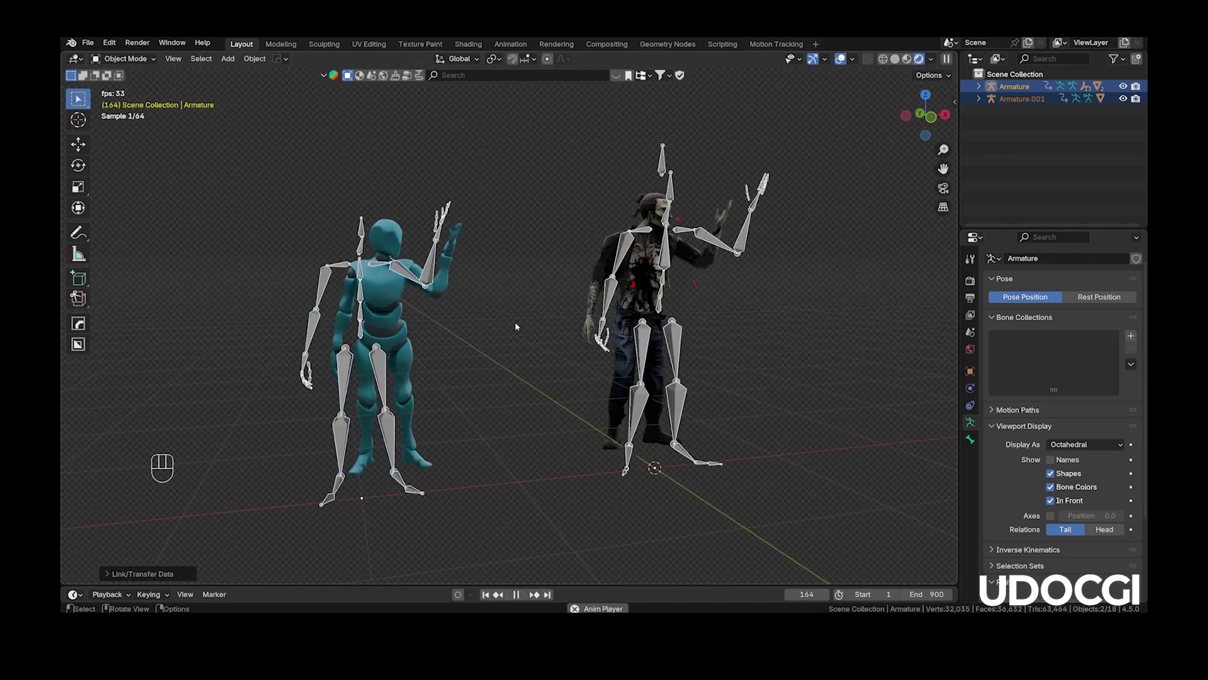
pyautogui.moveTo(499, 325); pyautogui.dragTo(454, 327, button='middle')
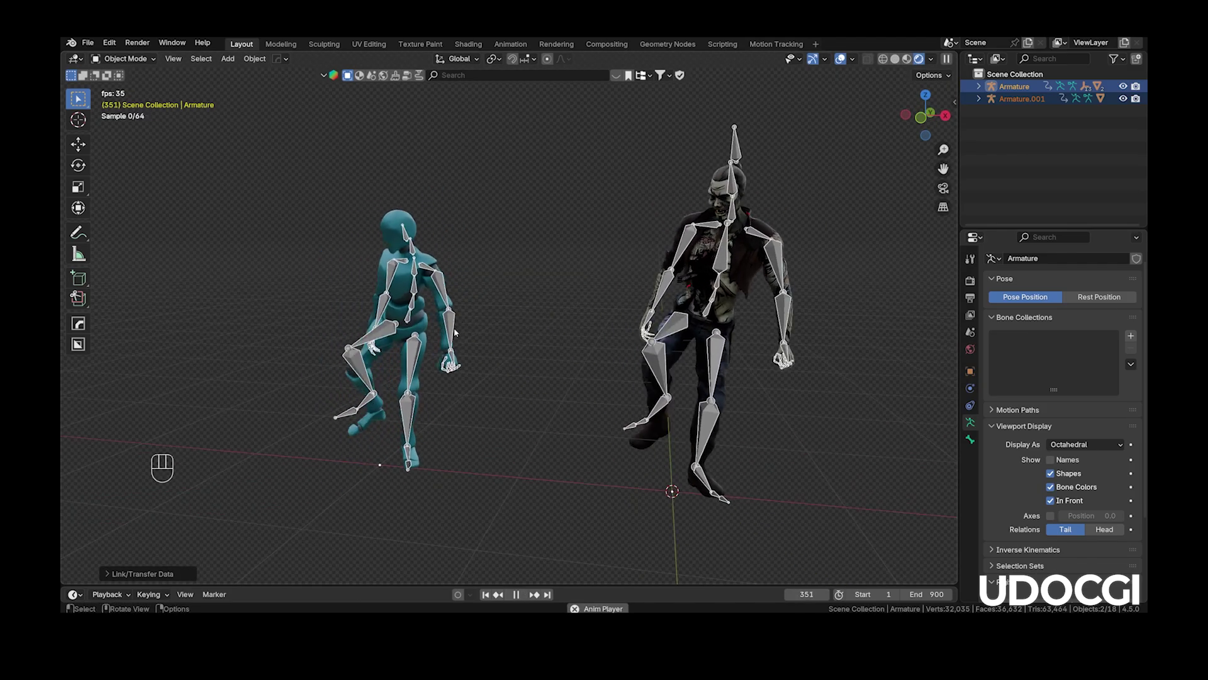
pyautogui.click(895, 59)
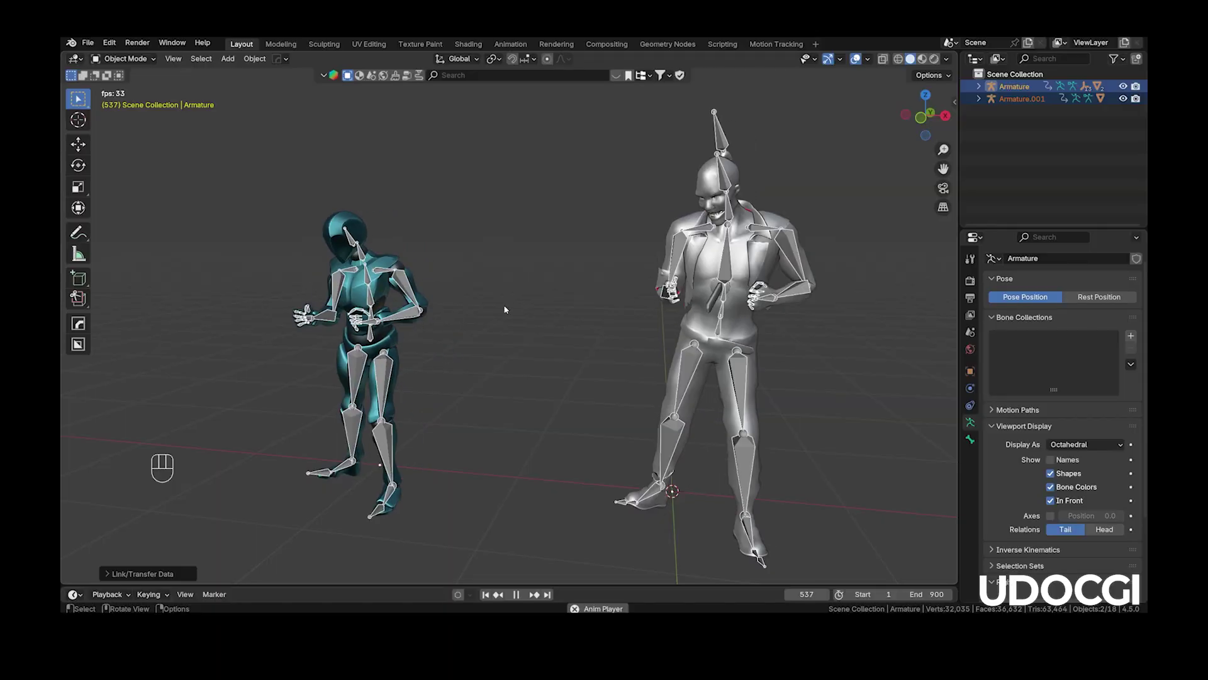
pyautogui.press('z')
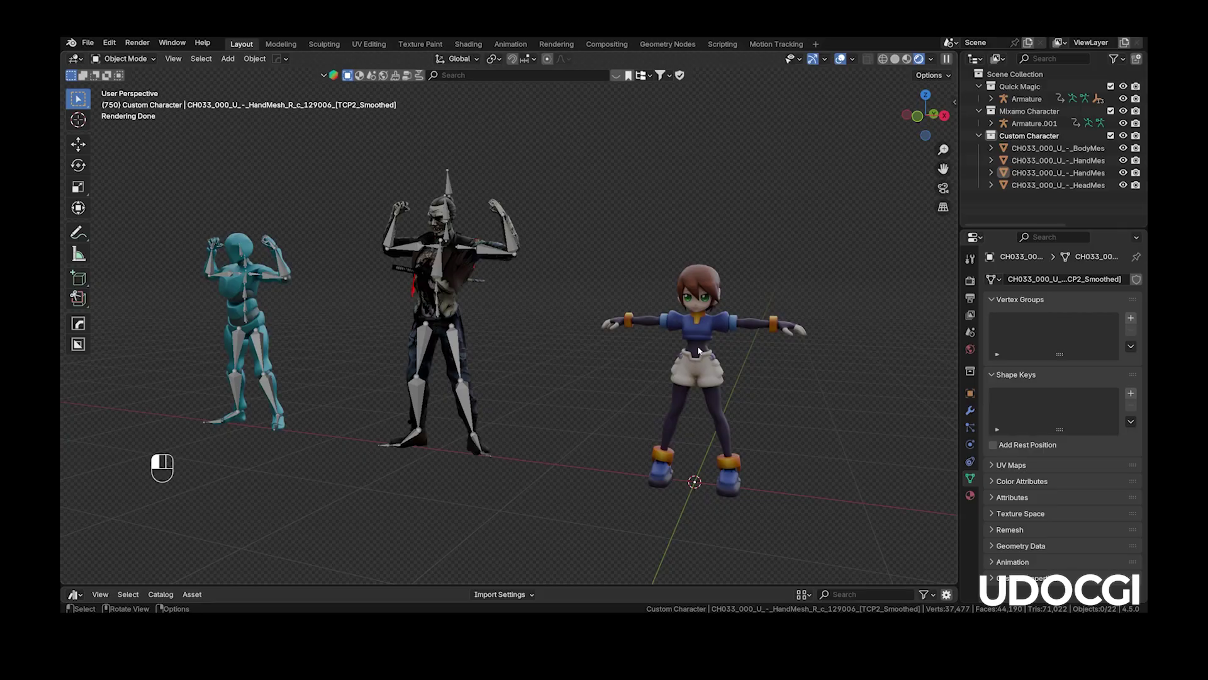
# Select all four anime character meshes and apply all their transforms
pyautogui.click(699, 351)
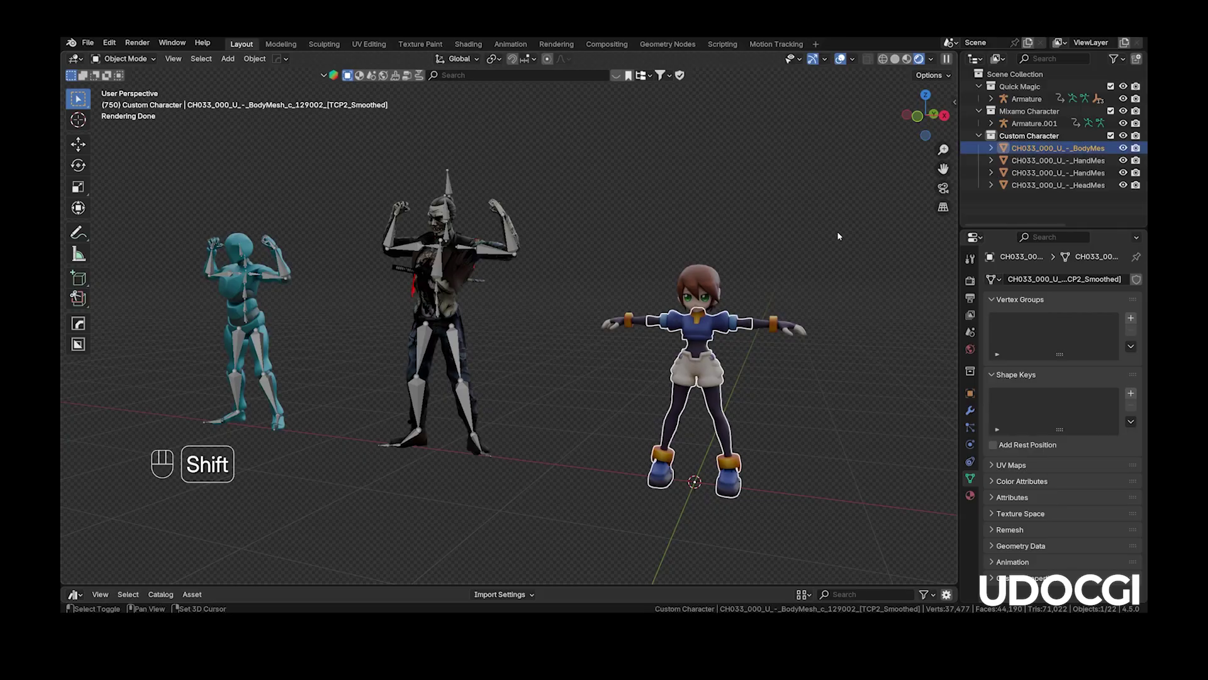
pyautogui.keyDown('shift'); pyautogui.moveTo(839, 234); pyautogui.dragTo(572, 501); pyautogui.keyUp('shift')
pyautogui.hotkey('ctrl', 'a')
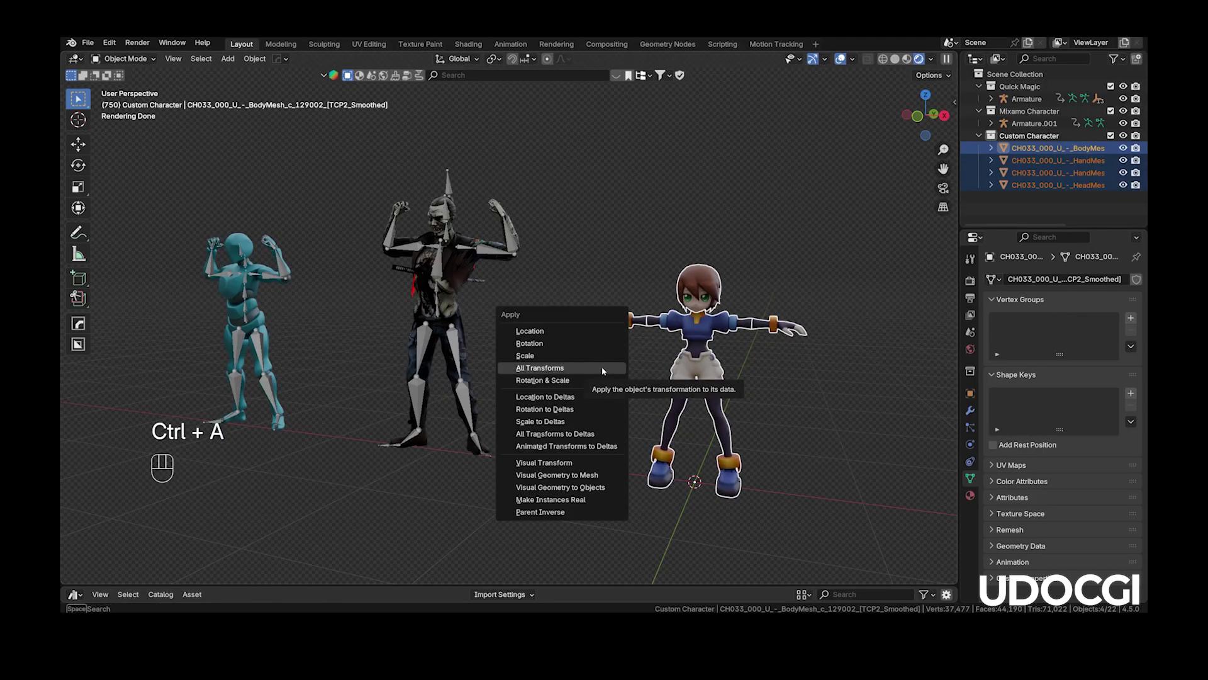
pyautogui.click(603, 369)
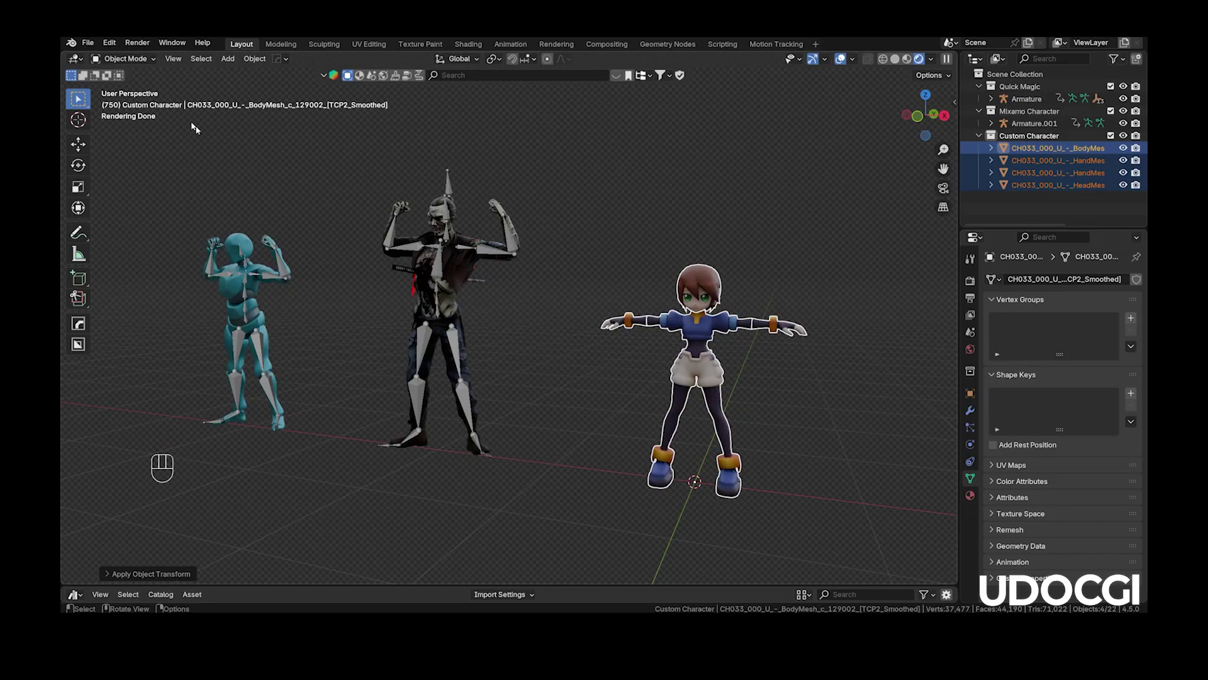
# Export the meshes as Blender_to_Mixamo.fbx with Copy path mode into a new FBX folder
pyautogui.click(86, 43)
pyautogui.moveTo(154, 234)
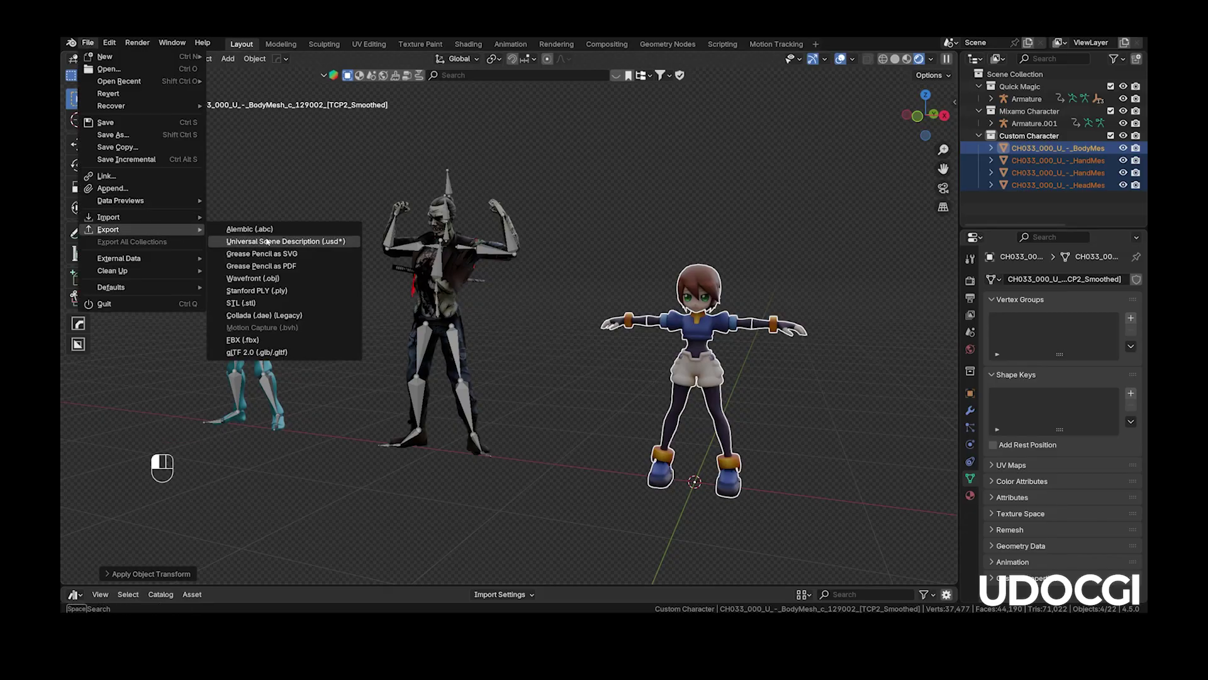
pyautogui.click(282, 341)
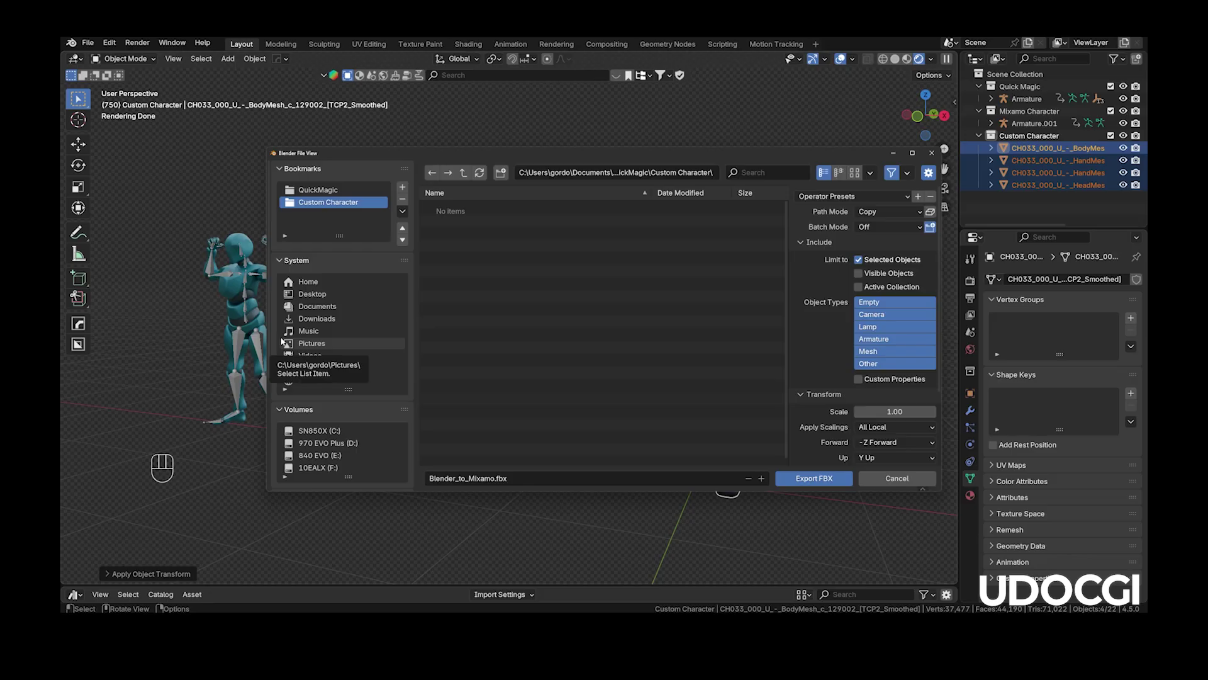
pyautogui.click(906, 212)
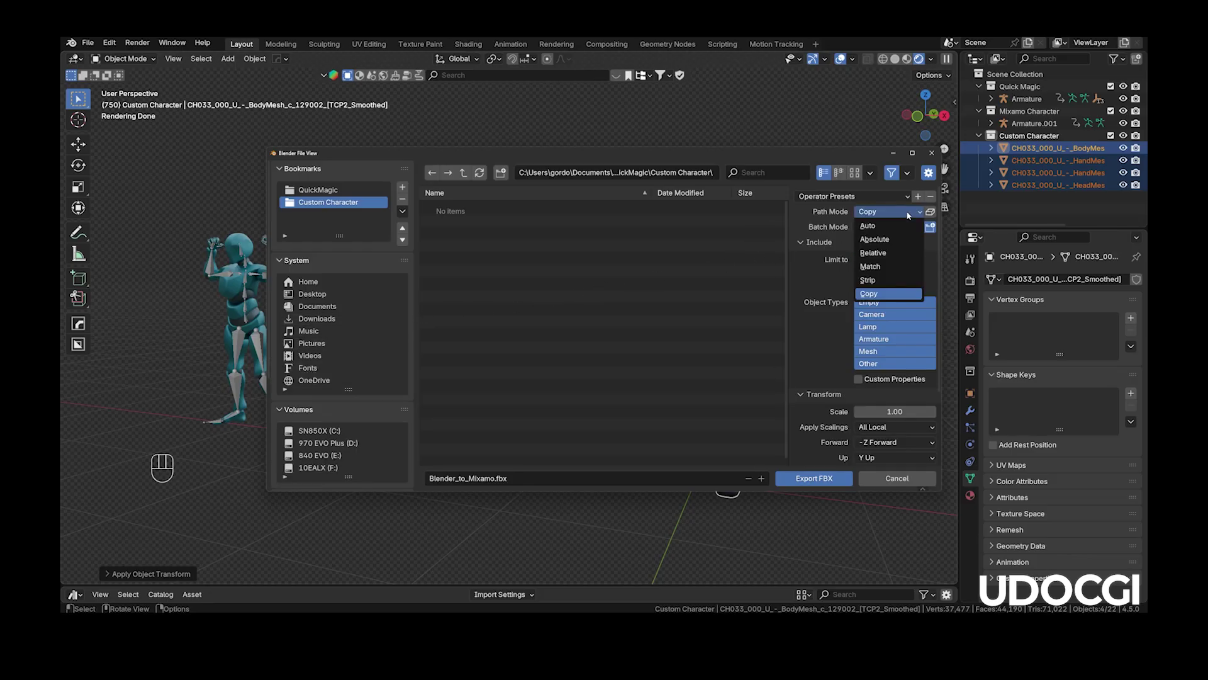
pyautogui.click(893, 295)
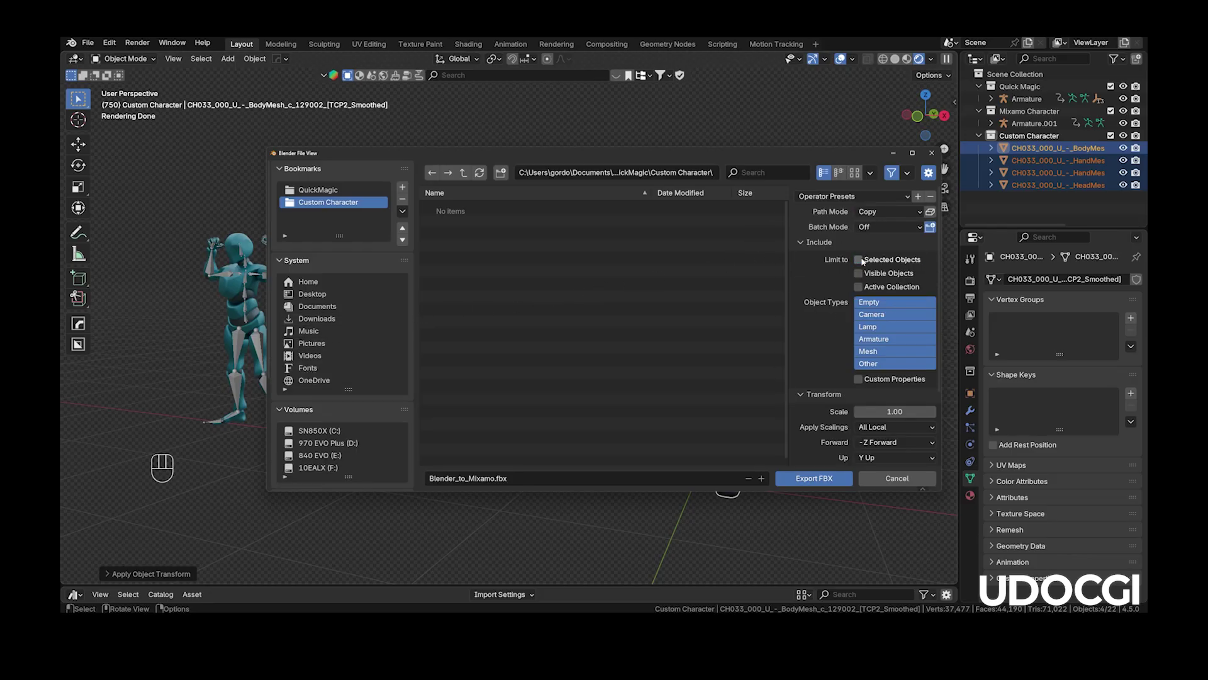
pyautogui.scroll(-3, 827, 316)
pyautogui.rightClick(487, 310)
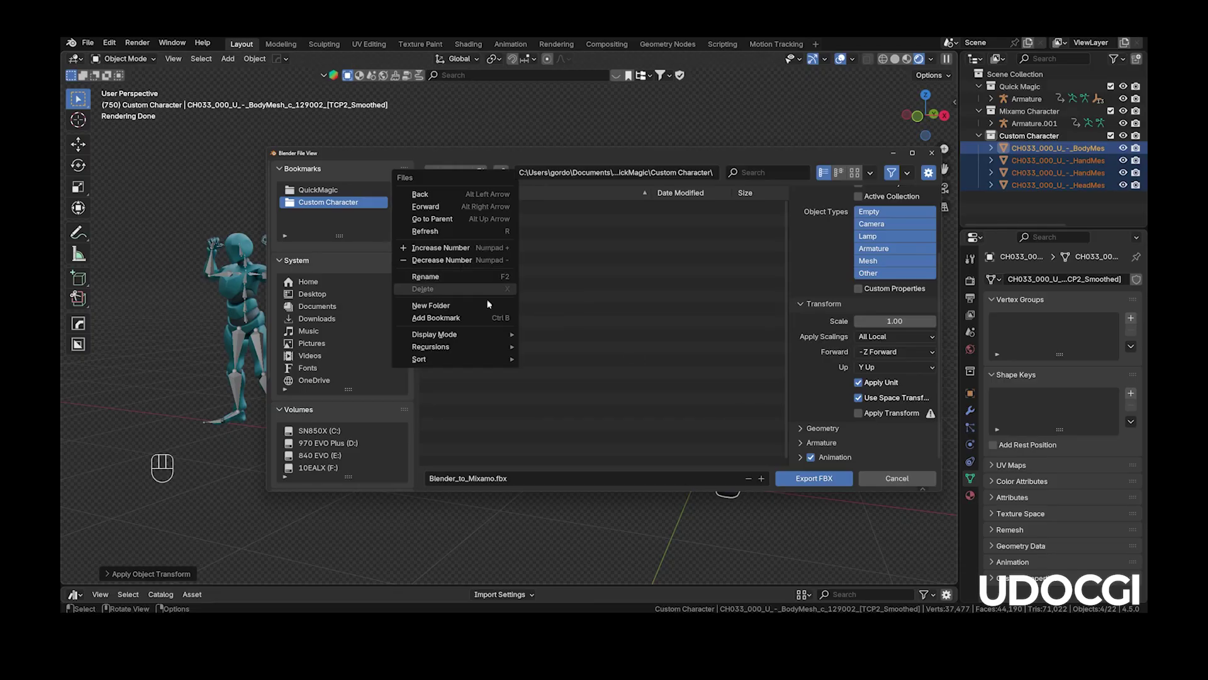
pyautogui.click(488, 309)
pyautogui.press('Return')
pyautogui.click(530, 478)
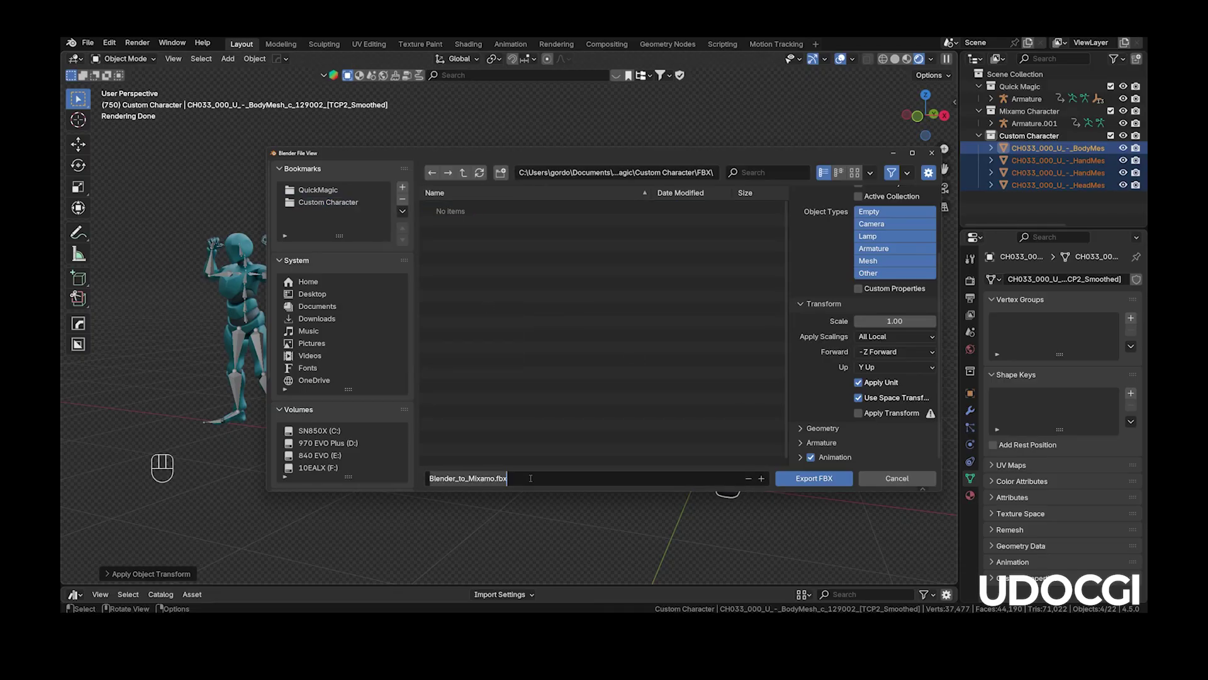
pyautogui.click(813, 480)
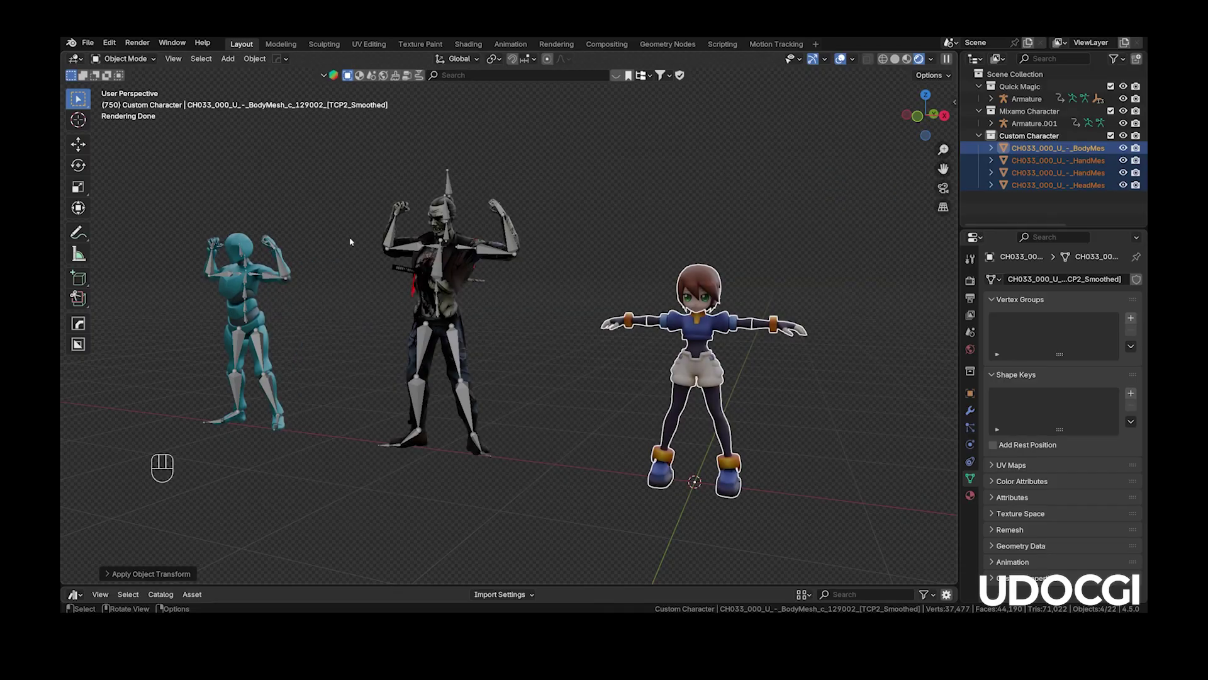
# Export the selection as a Wavefront OBJ with Materials off into a newly created OBJ folder
pyautogui.click(89, 42)
pyautogui.moveTo(144, 232)
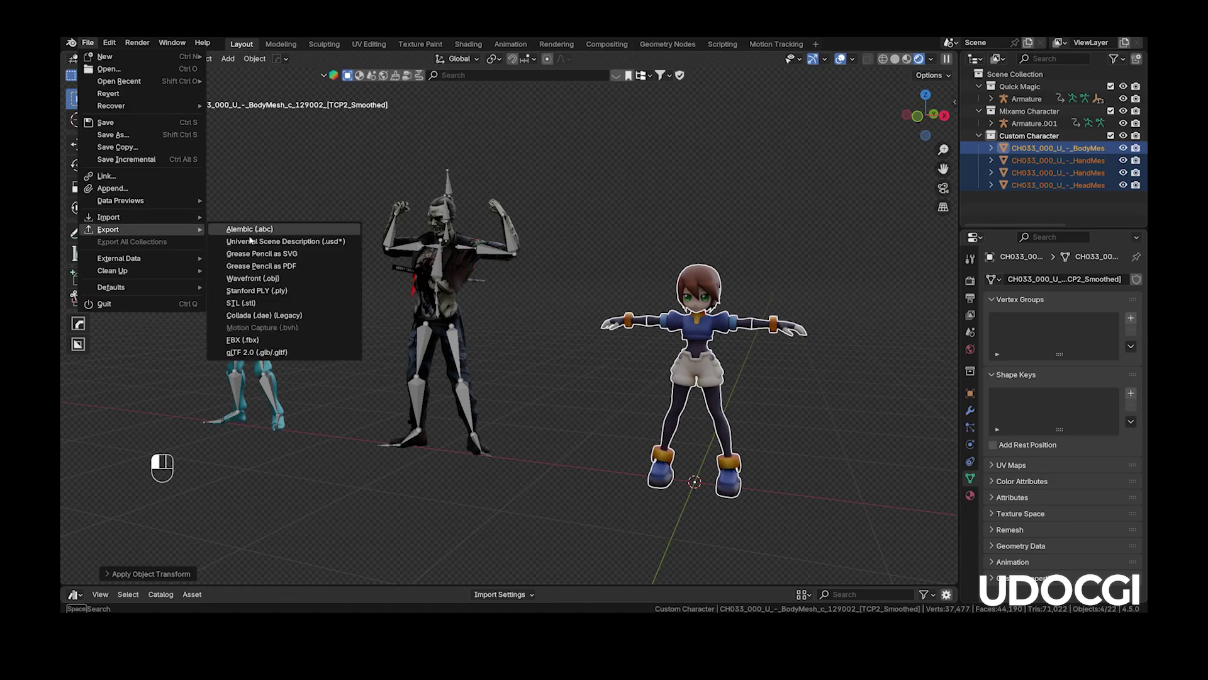
pyautogui.click(301, 276)
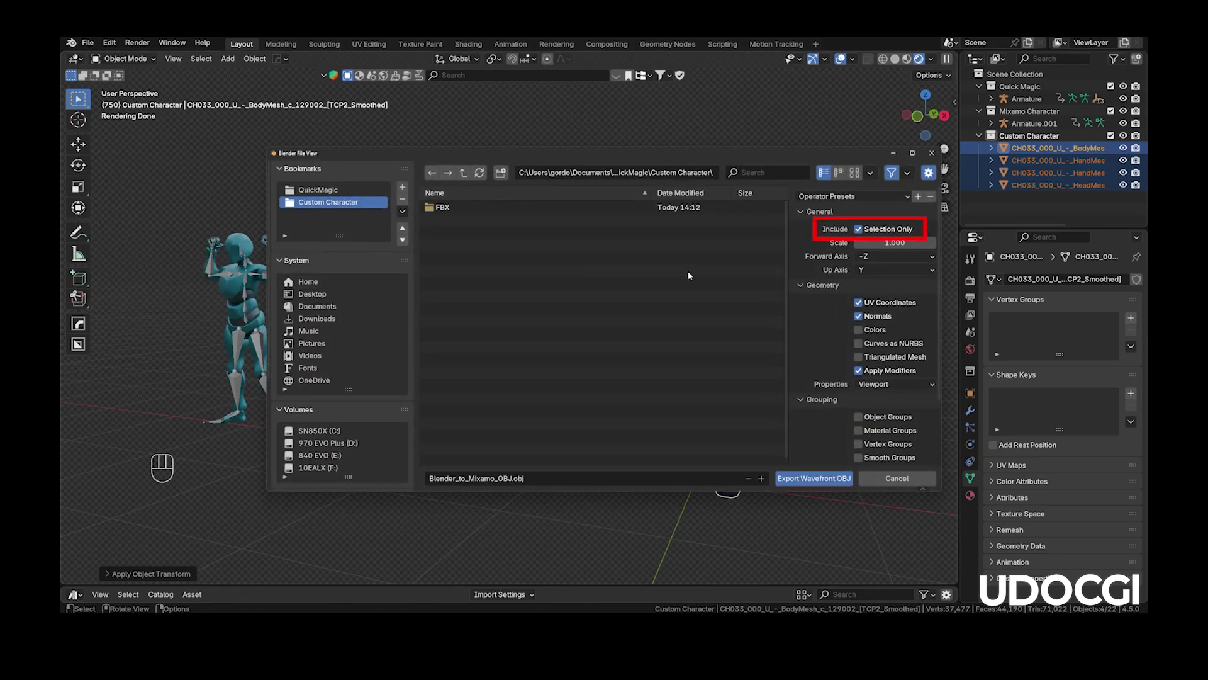
pyautogui.scroll(-3, 837, 298)
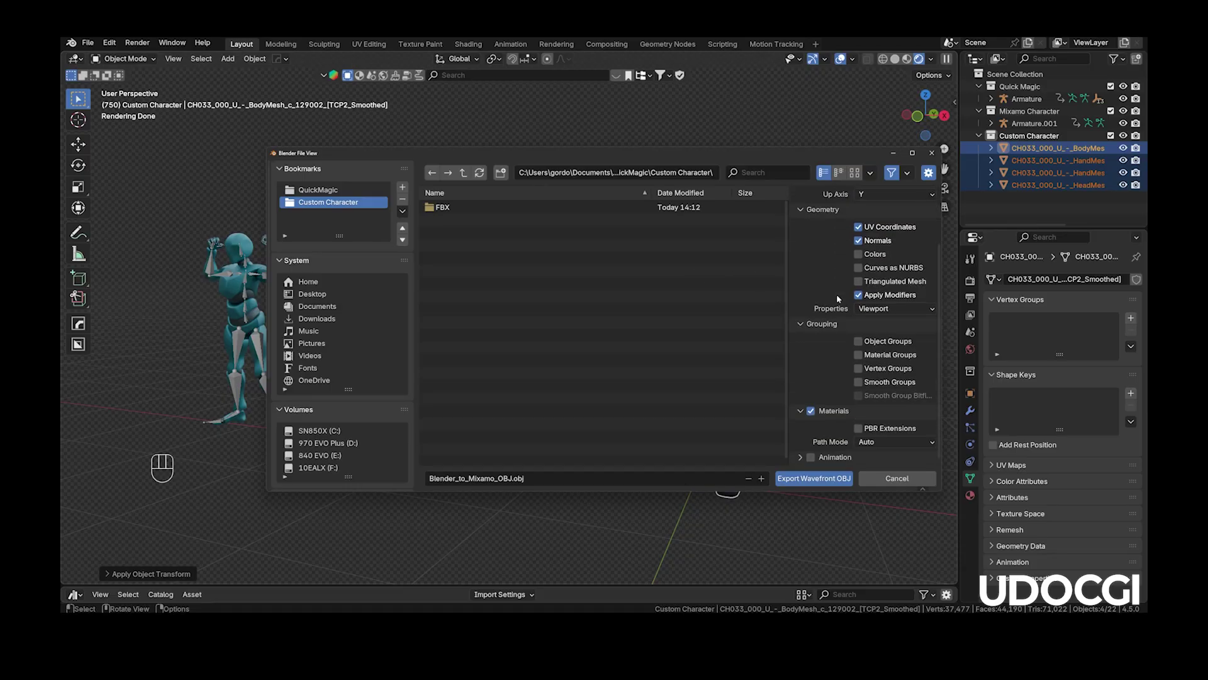
pyautogui.click(811, 410)
pyautogui.rightClick(477, 304)
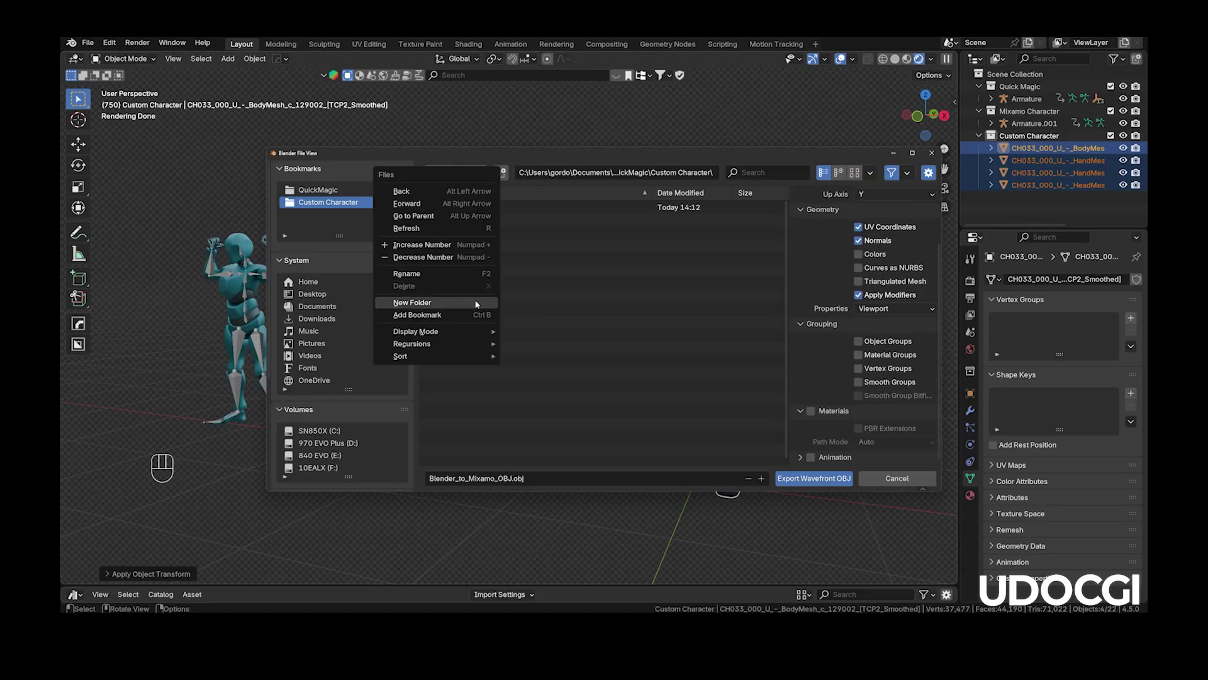
pyautogui.click(477, 303)
pyautogui.doubleClick(453, 207)
pyautogui.click(511, 478)
pyautogui.press('BackSpace')
pyautogui.press('BackSpace')
pyautogui.press('BackSpace')
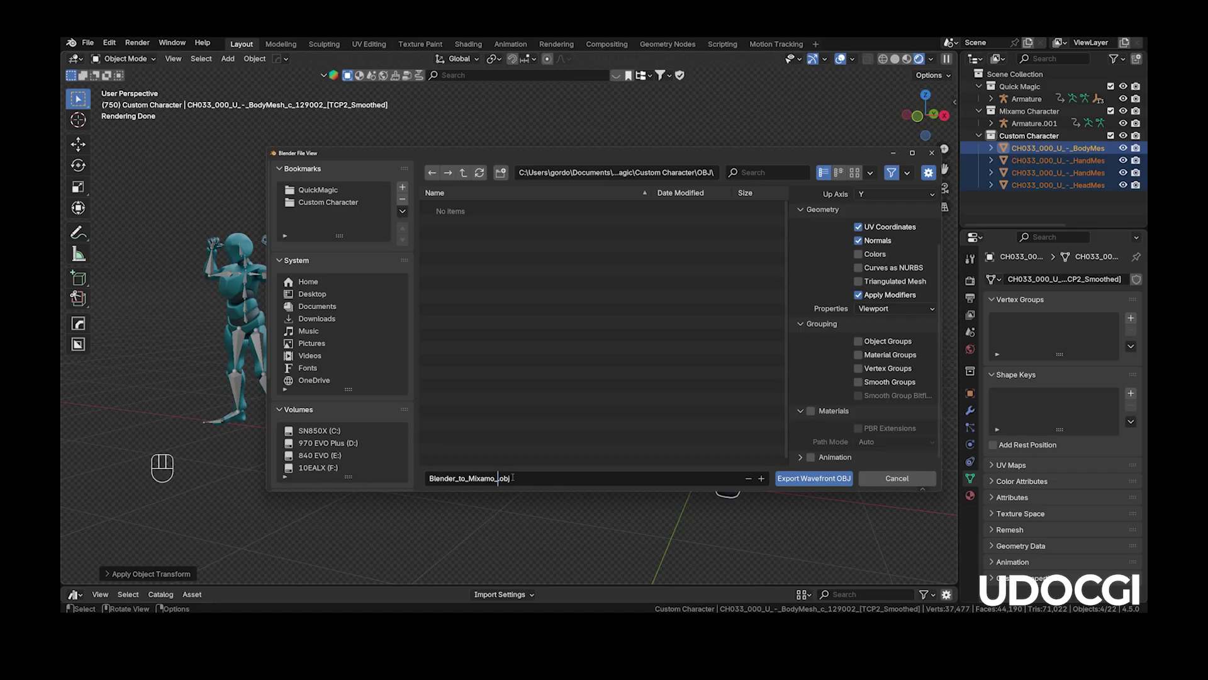
pyautogui.click(821, 482)
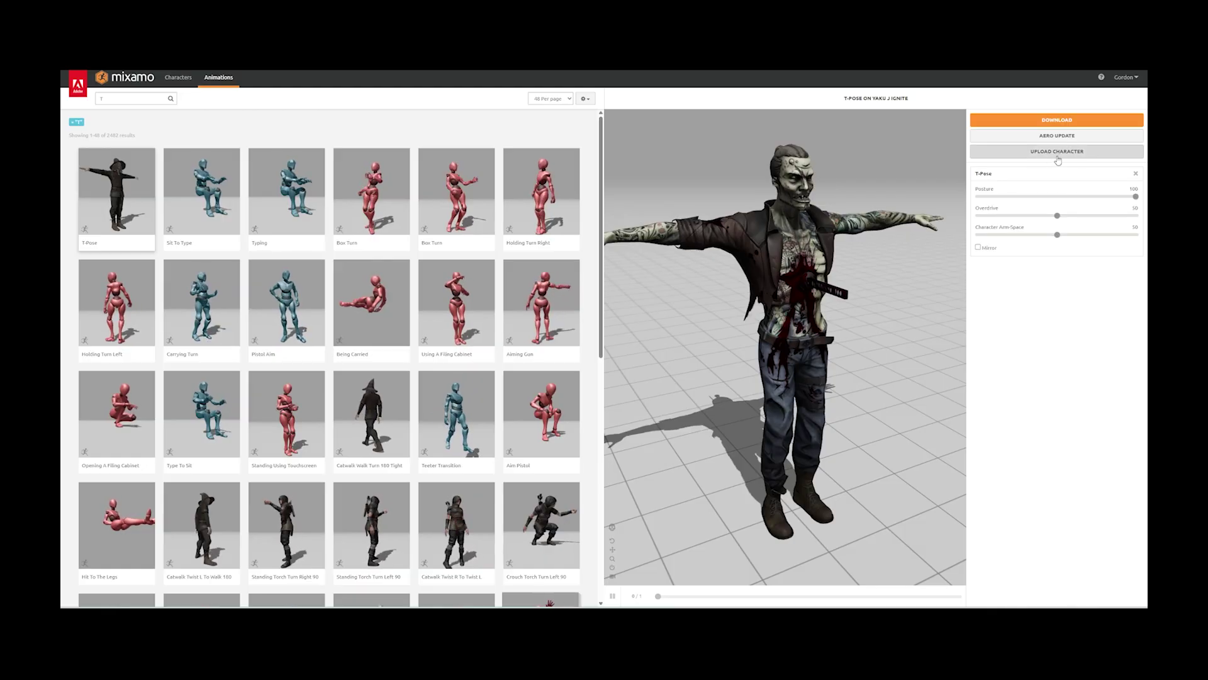
# Upload the exported character FBX to Mixamo and accept the orientation step
pyautogui.click(1032, 152)
pyautogui.hotkey('alt', 'Tab')
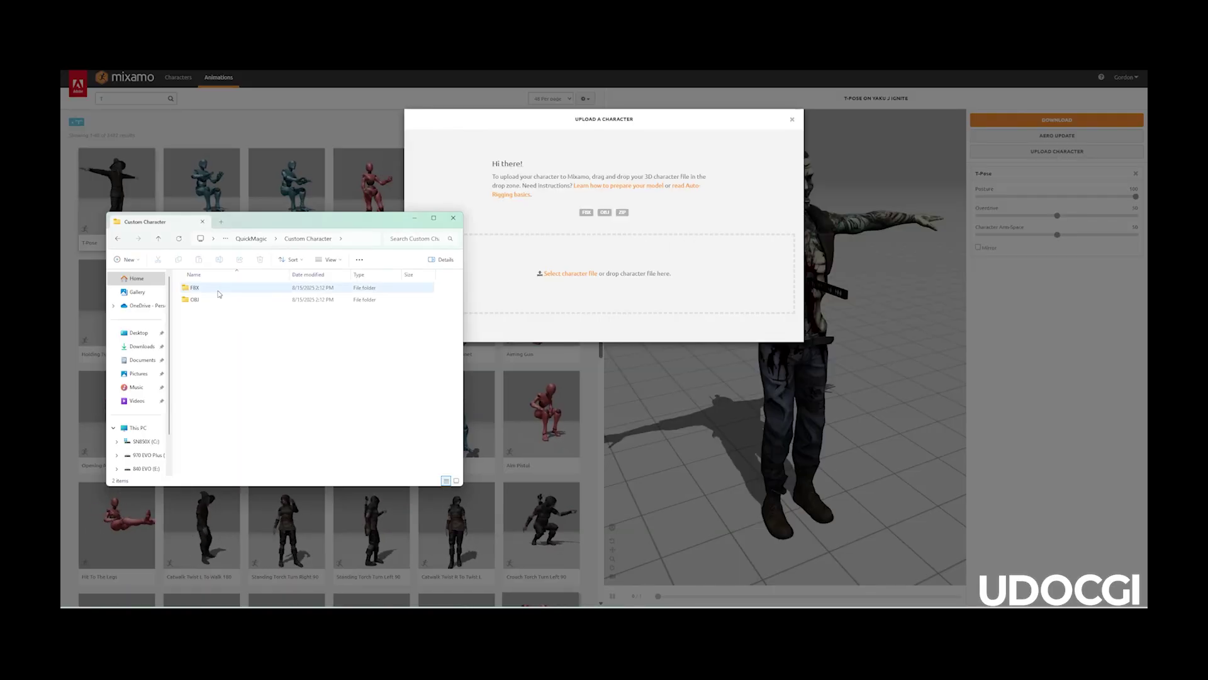
pyautogui.moveTo(243, 296); pyautogui.dragTo(572, 262)
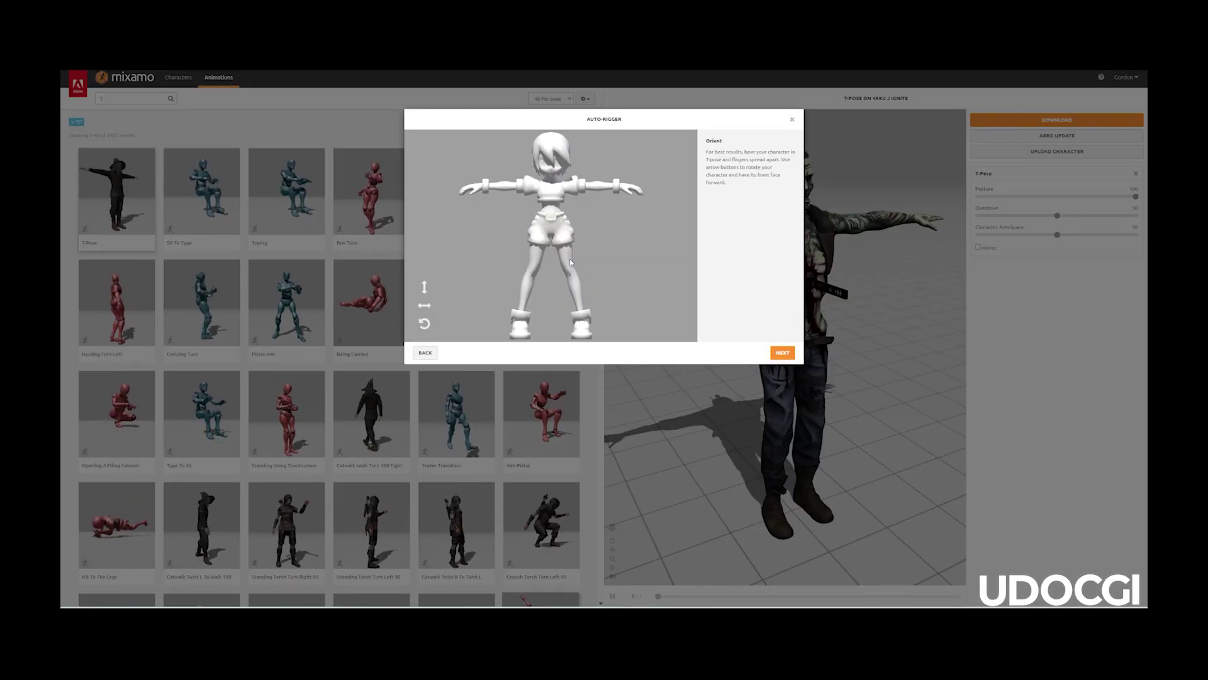
pyautogui.click(782, 352)
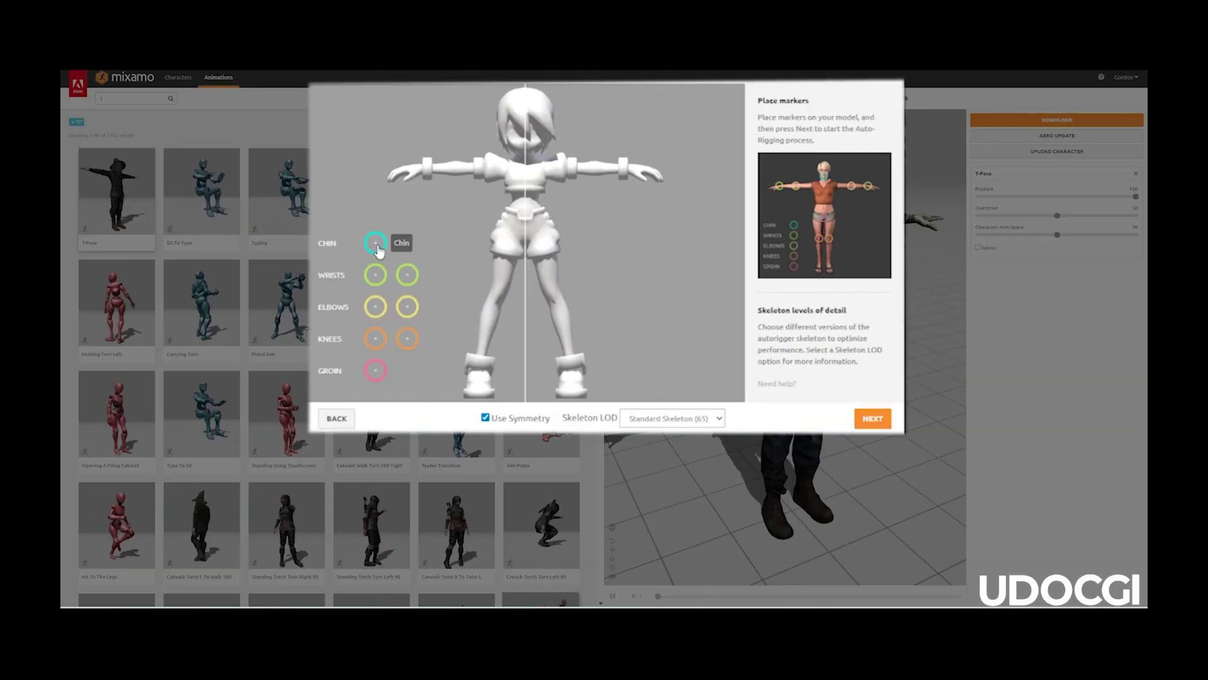
# Place the chin, wrist, elbow, knee and groin markers, auto-rig, and download the character
pyautogui.moveTo(376, 242)
pyautogui.mouseDown()
pyautogui.moveTo(529, 107)
pyautogui.moveTo(525, 151)
pyautogui.mouseUp()
pyautogui.moveTo(376, 275)
pyautogui.mouseDown()
pyautogui.moveTo(427, 189)
pyautogui.moveTo(426, 167)
pyautogui.mouseUp()
pyautogui.moveTo(376, 307); pyautogui.dragTo(455, 168)
pyautogui.moveTo(376, 340); pyautogui.dragTo(496, 303)
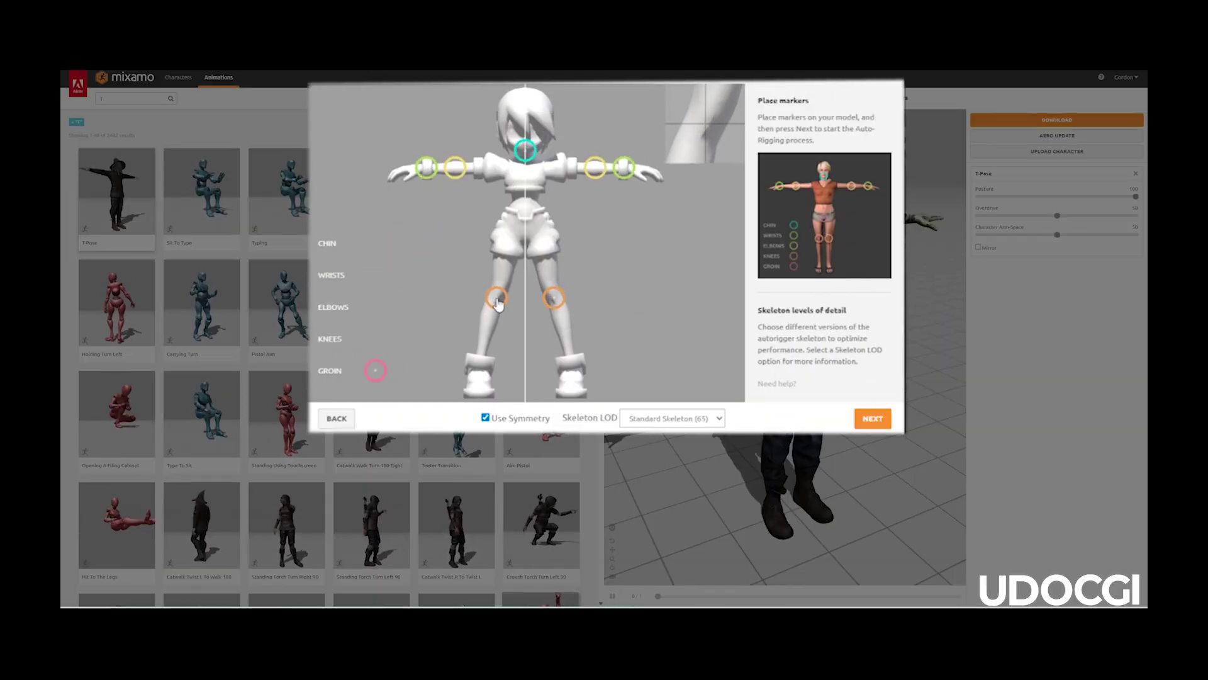
pyautogui.moveTo(376, 370); pyautogui.dragTo(525, 243)
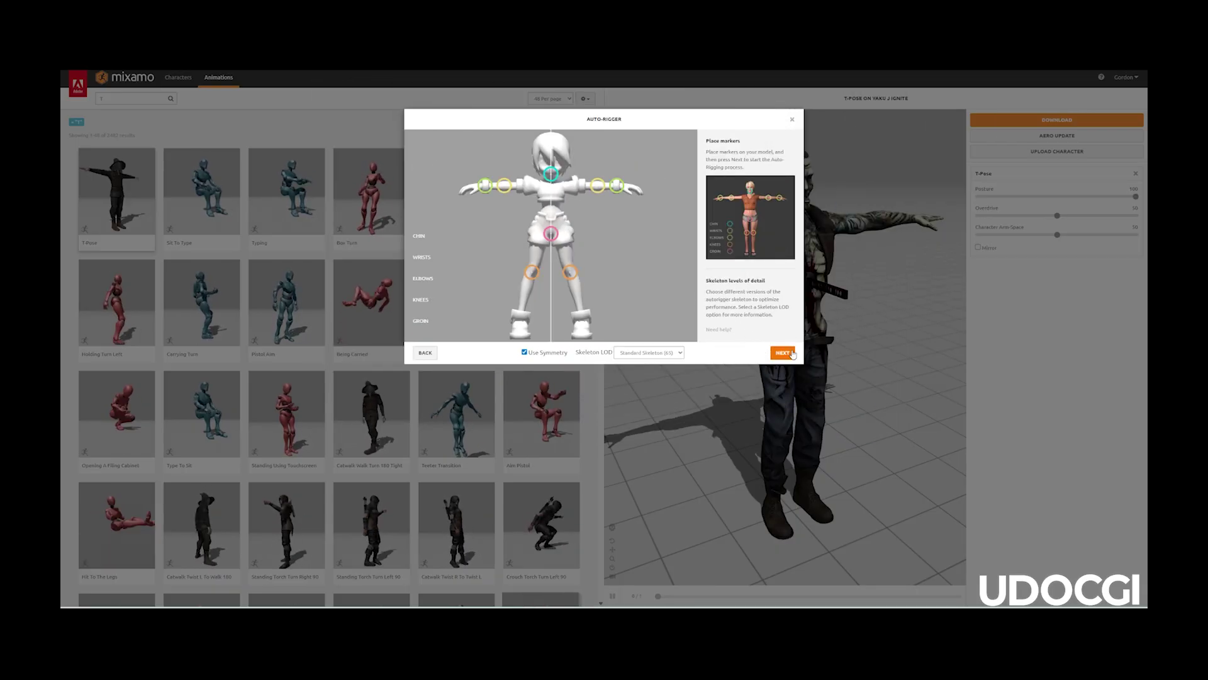
pyautogui.click(784, 354)
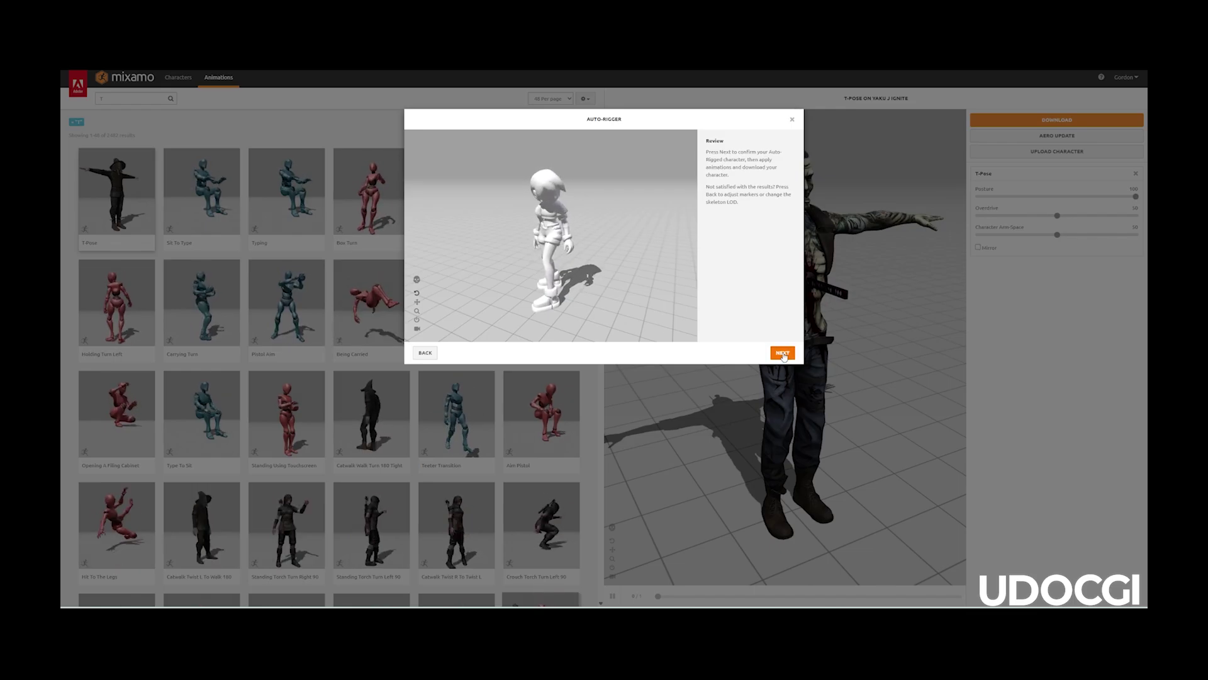
pyautogui.click(782, 352)
pyautogui.click(783, 353)
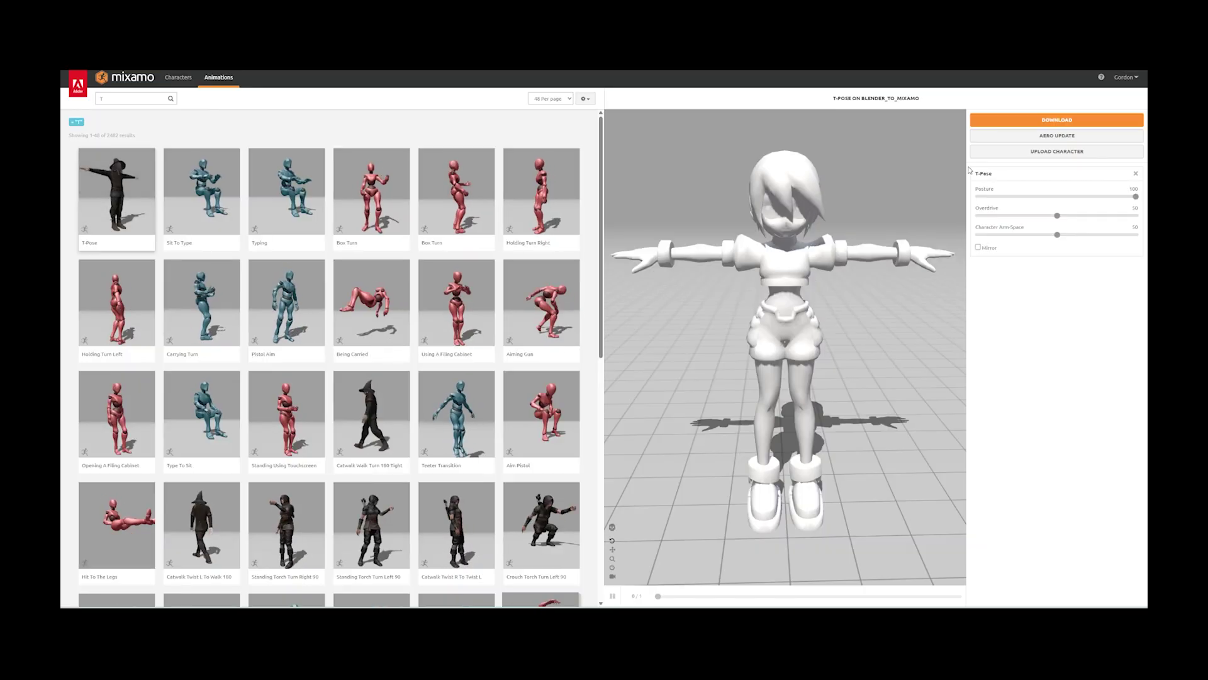
pyautogui.click(1056, 119)
# Hide the original Custom Character collection and import T-Pose_Custom.fbx
pyautogui.click(724, 218)
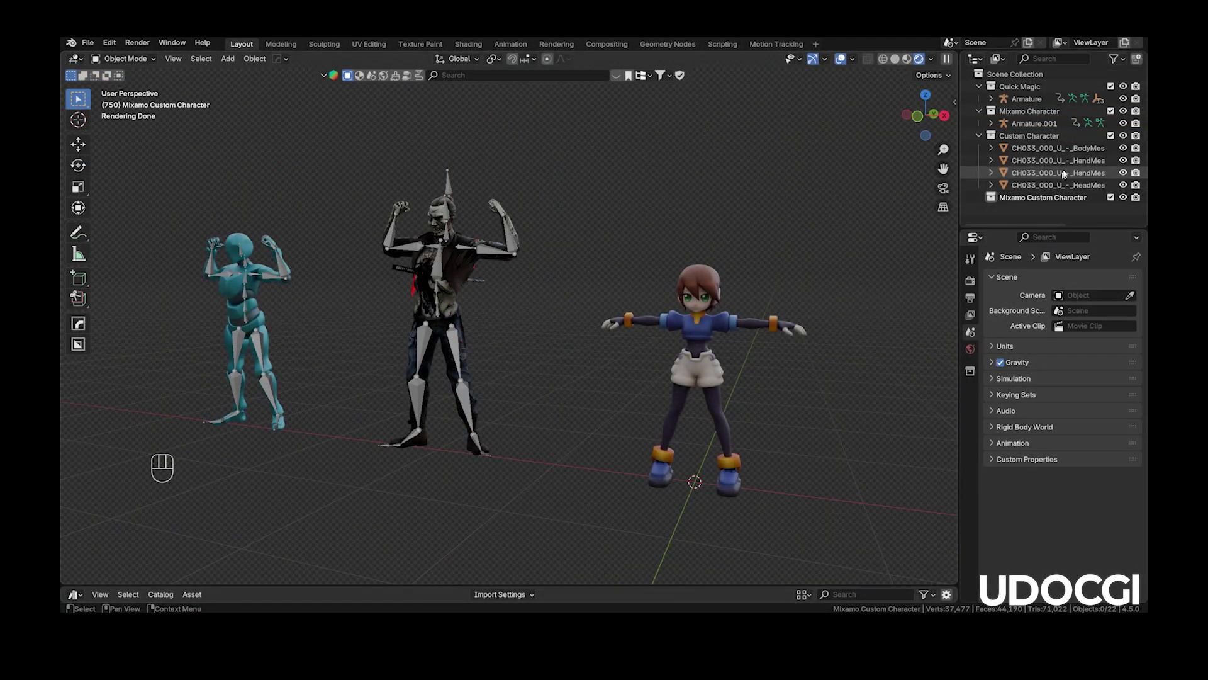
pyautogui.click(1111, 135)
pyautogui.hotkey('alt', 'Tab')
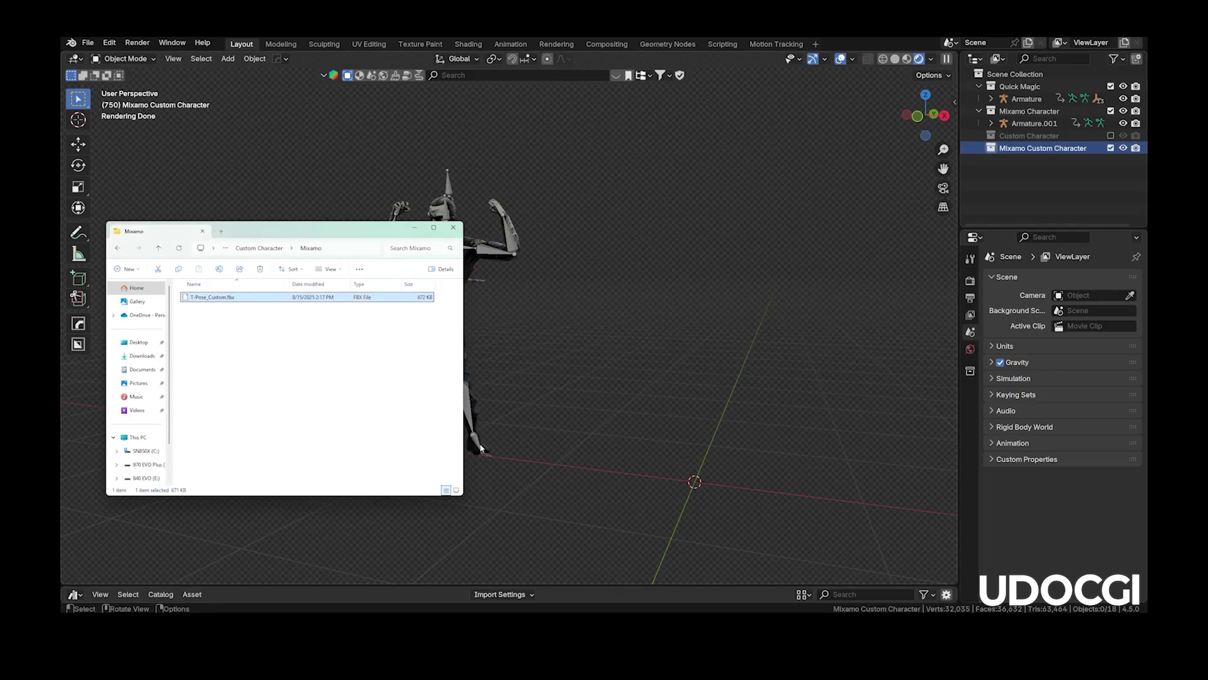
pyautogui.moveTo(502, 300); pyautogui.dragTo(502, 300)
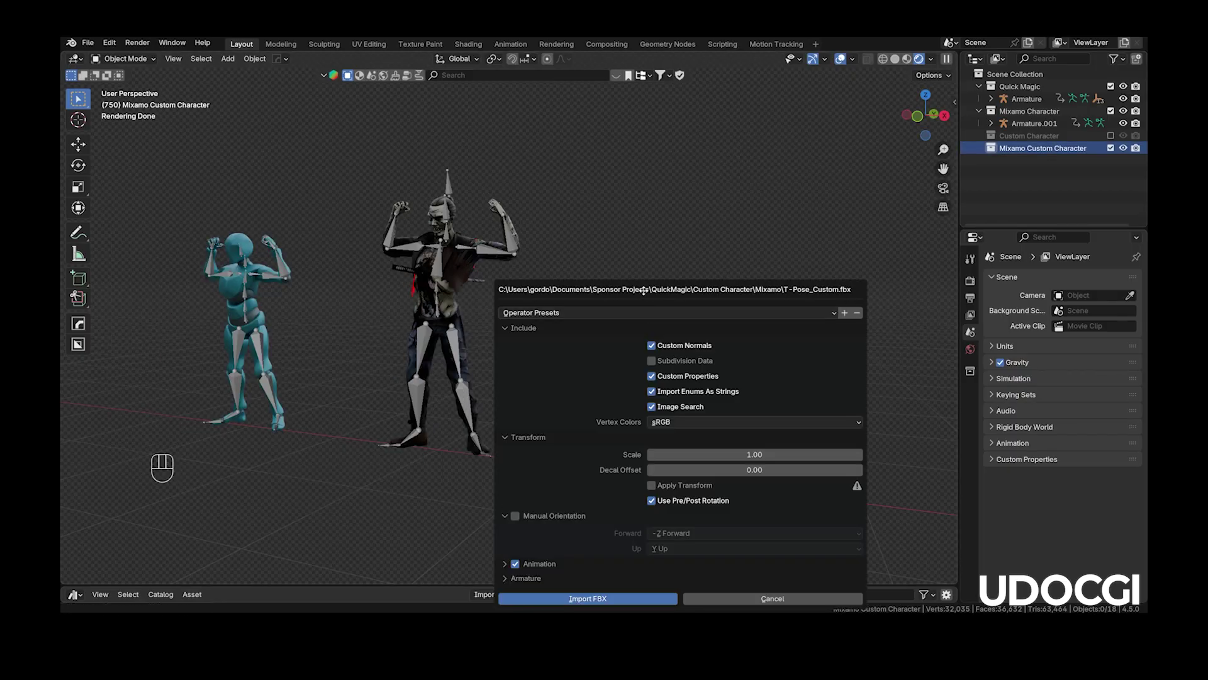
pyautogui.click(484, 491)
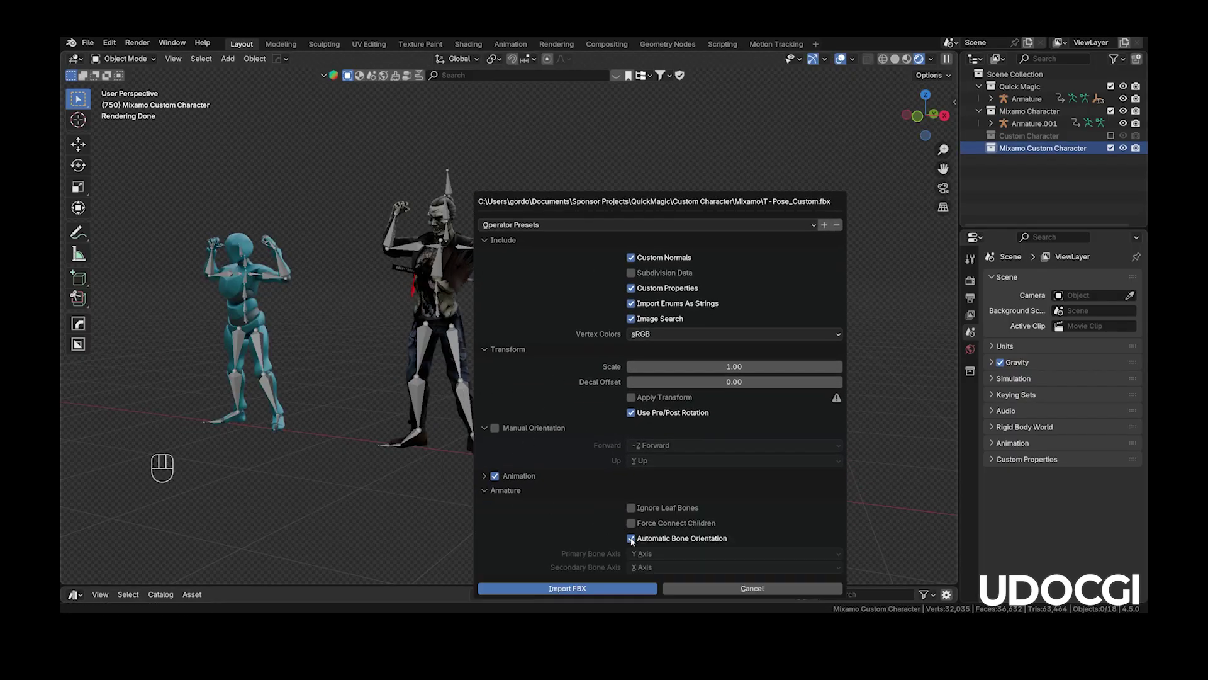
pyautogui.click(606, 589)
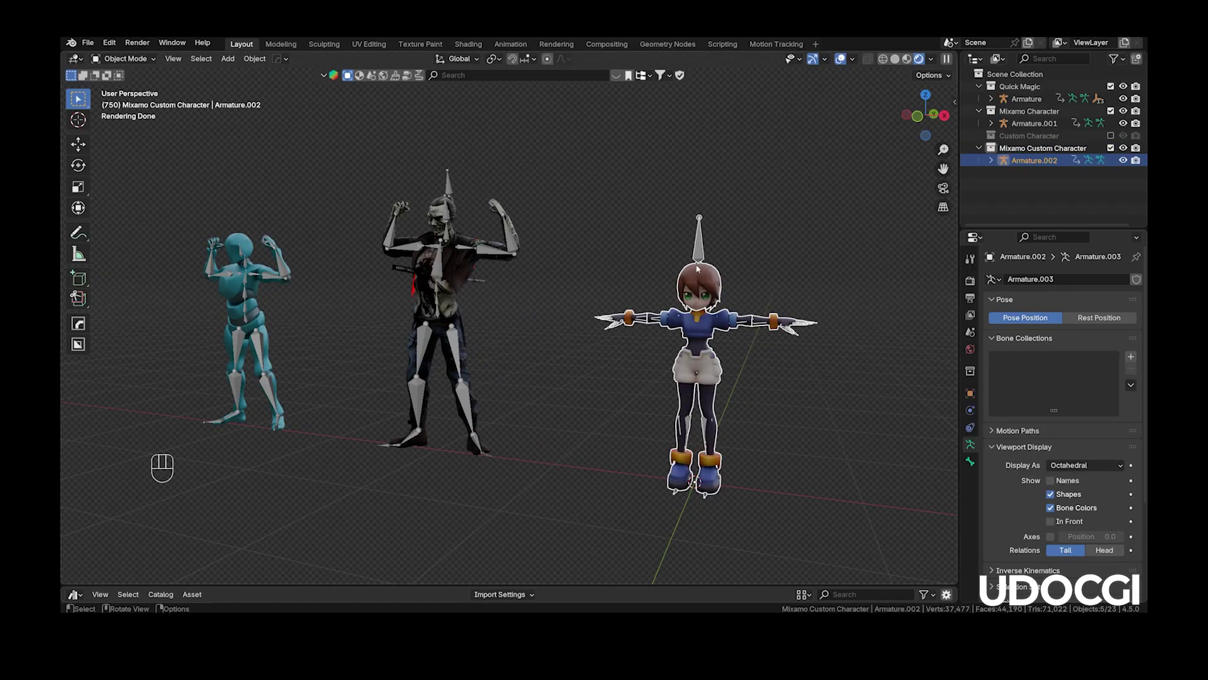
# Show its bones In Front, link the QuickMagic armature's animation data, and play
pyautogui.click(807, 340)
pyautogui.click(1050, 521)
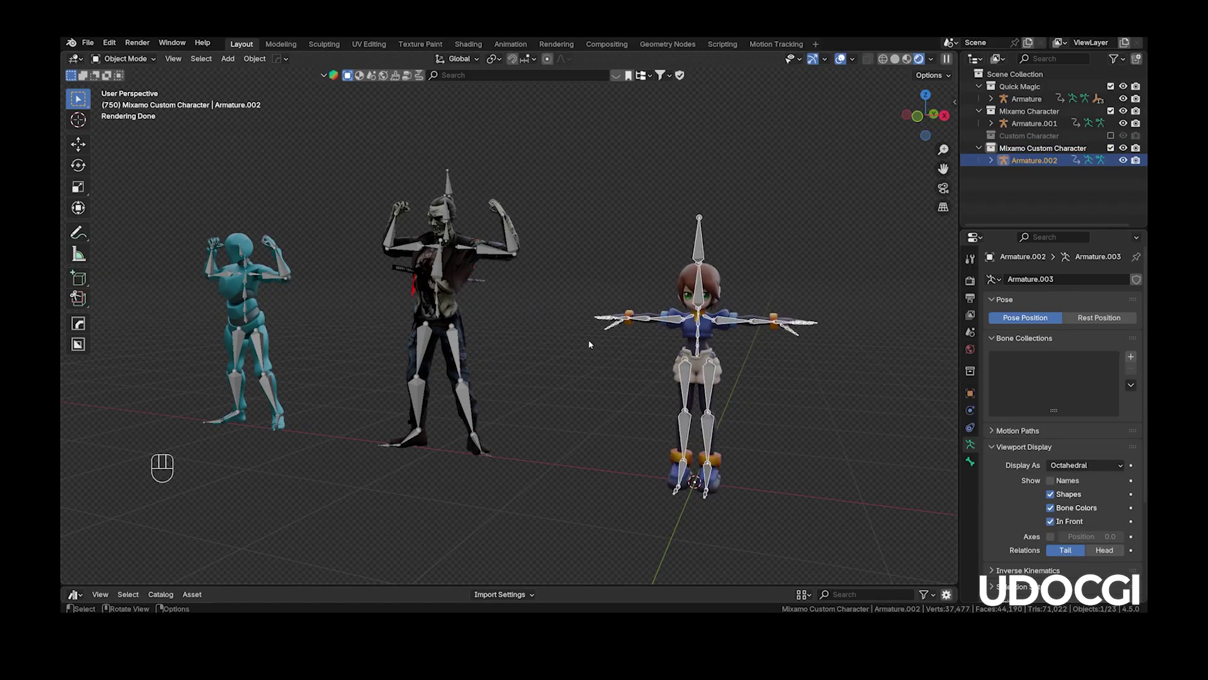
pyautogui.keyDown('shift'); pyautogui.click(282, 269); pyautogui.keyUp('shift')
pyautogui.hotkey('ctrl', 'l')
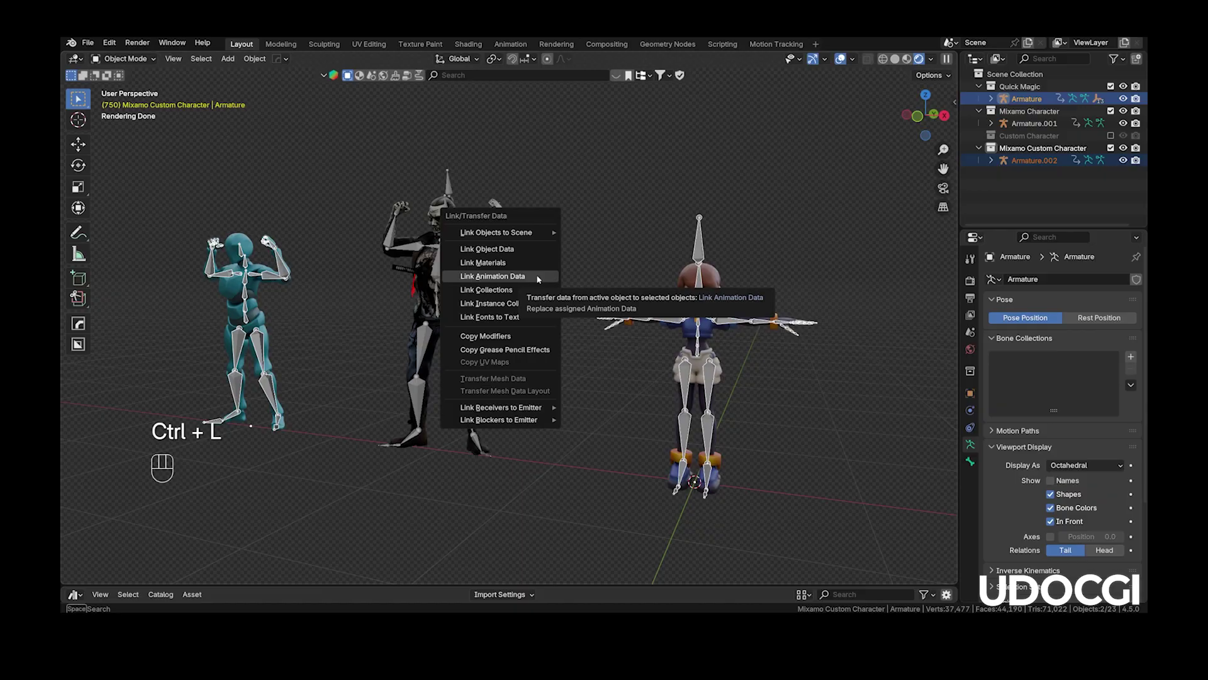
pyautogui.click(538, 279)
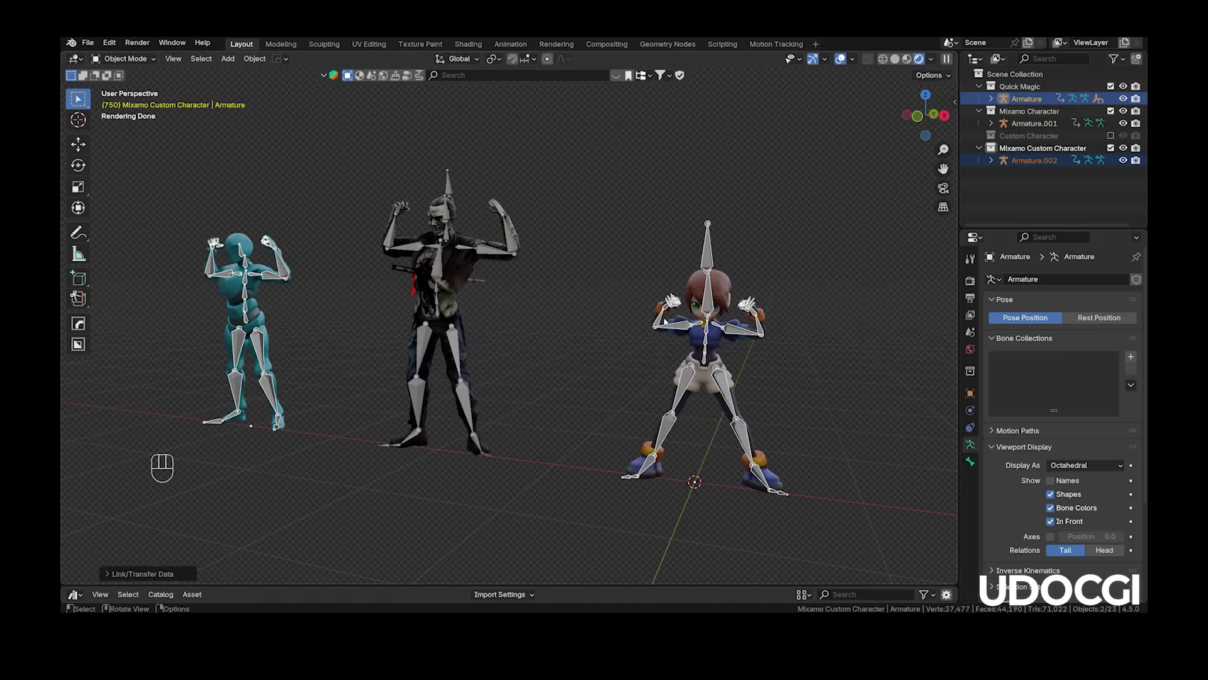
pyautogui.press('space')
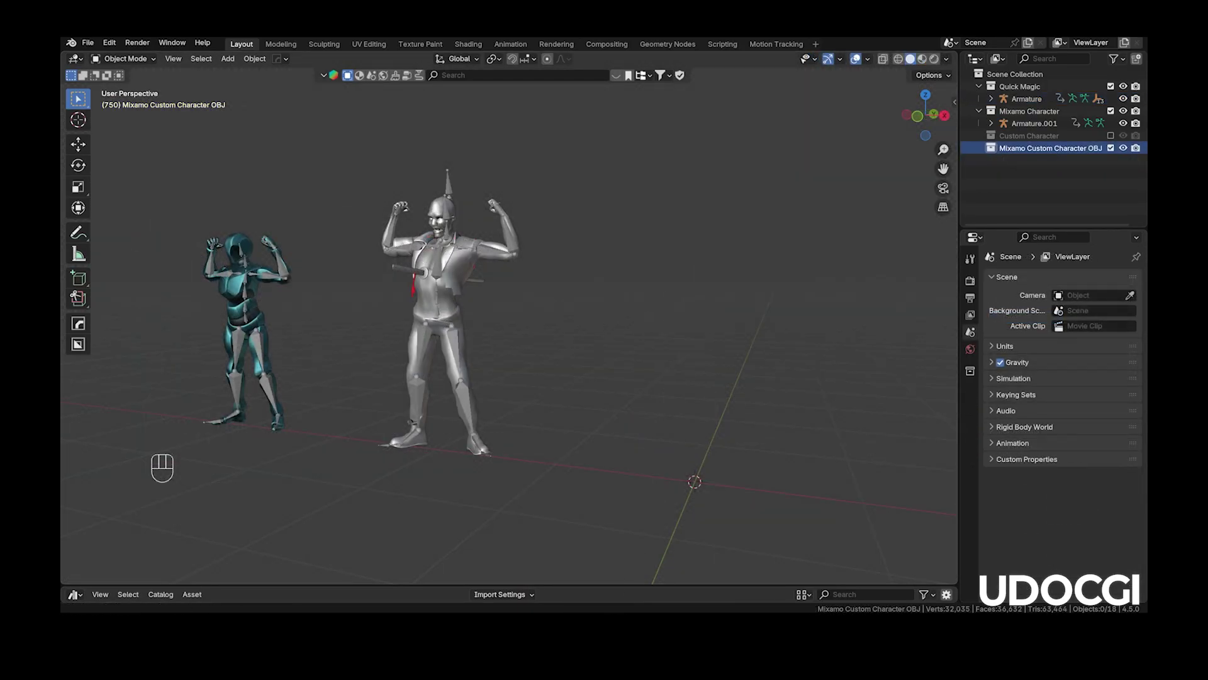
# Import T-Pose_OBJ.fbx, frame the tiny armature, and show its transform values
pyautogui.click(273, 310)
pyautogui.moveTo(687, 363); pyautogui.dragTo(642, 157)
pyautogui.click(491, 449)
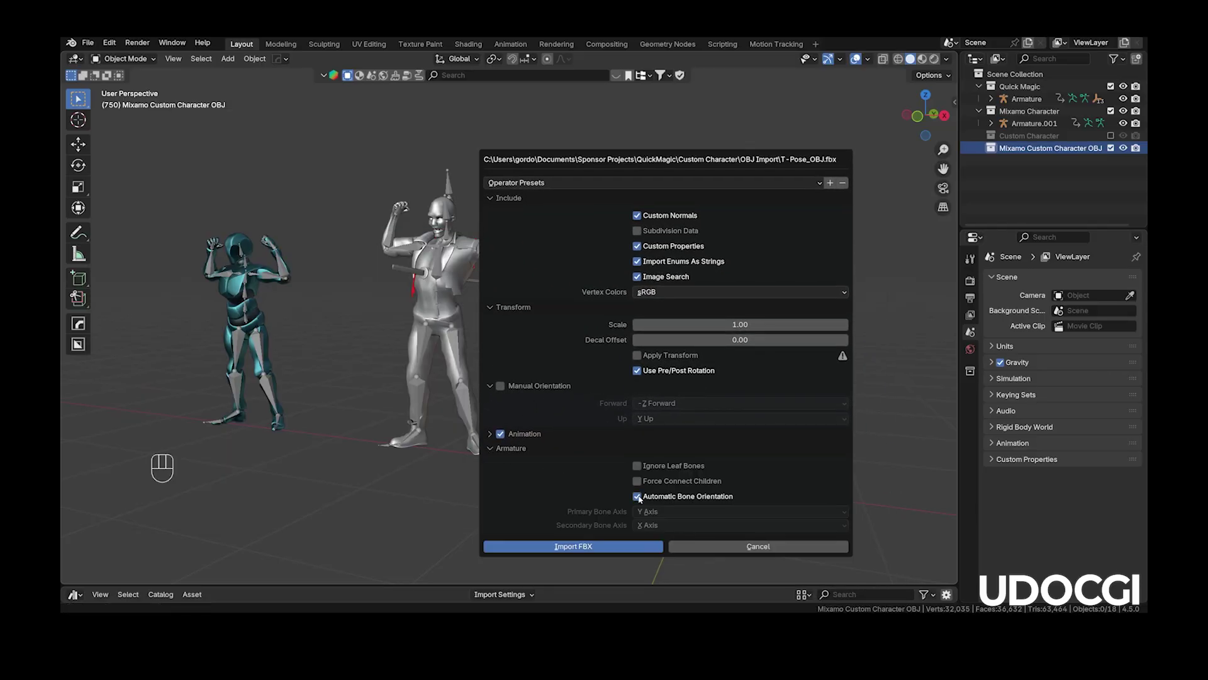
pyautogui.click(630, 545)
pyautogui.press('KP_Decimal')
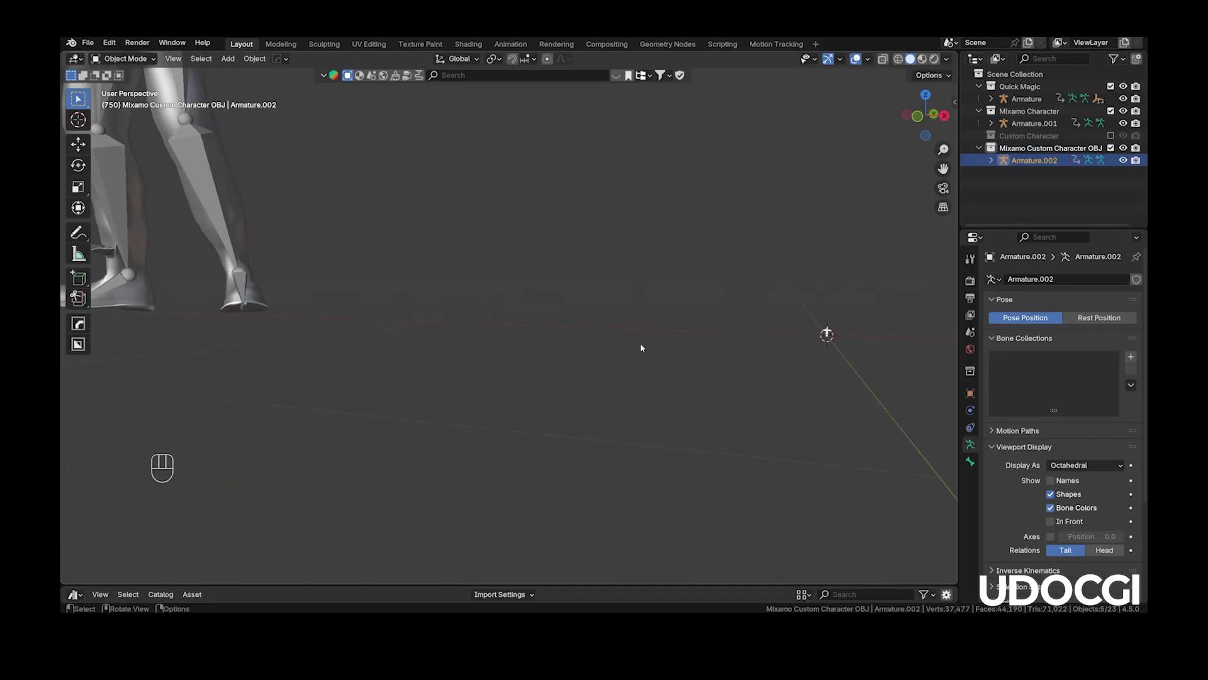
pyautogui.keyDown('shift'); pyautogui.moveTo(641, 348); pyautogui.dragTo(727, 413, button='middle'); pyautogui.keyUp('shift')
pyautogui.press('KP_Decimal')
pyautogui.press('n')
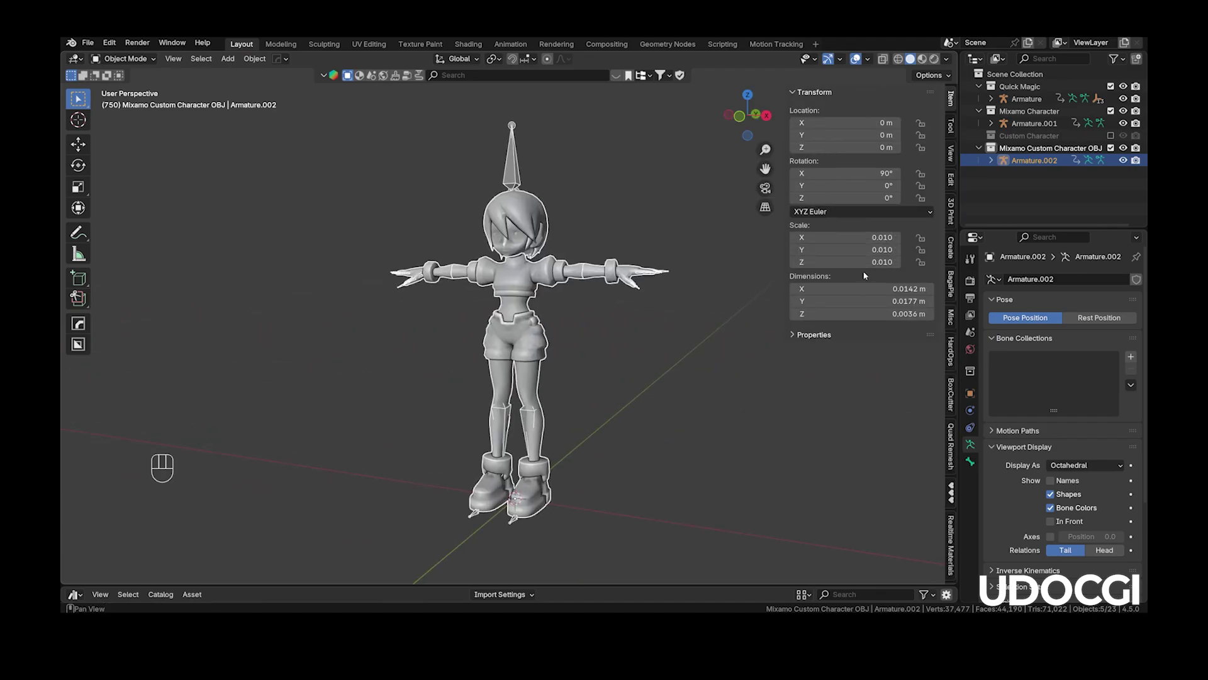
# Scale the anime character's armature by 100 with S100
pyautogui.scroll(-6, 595, 345)
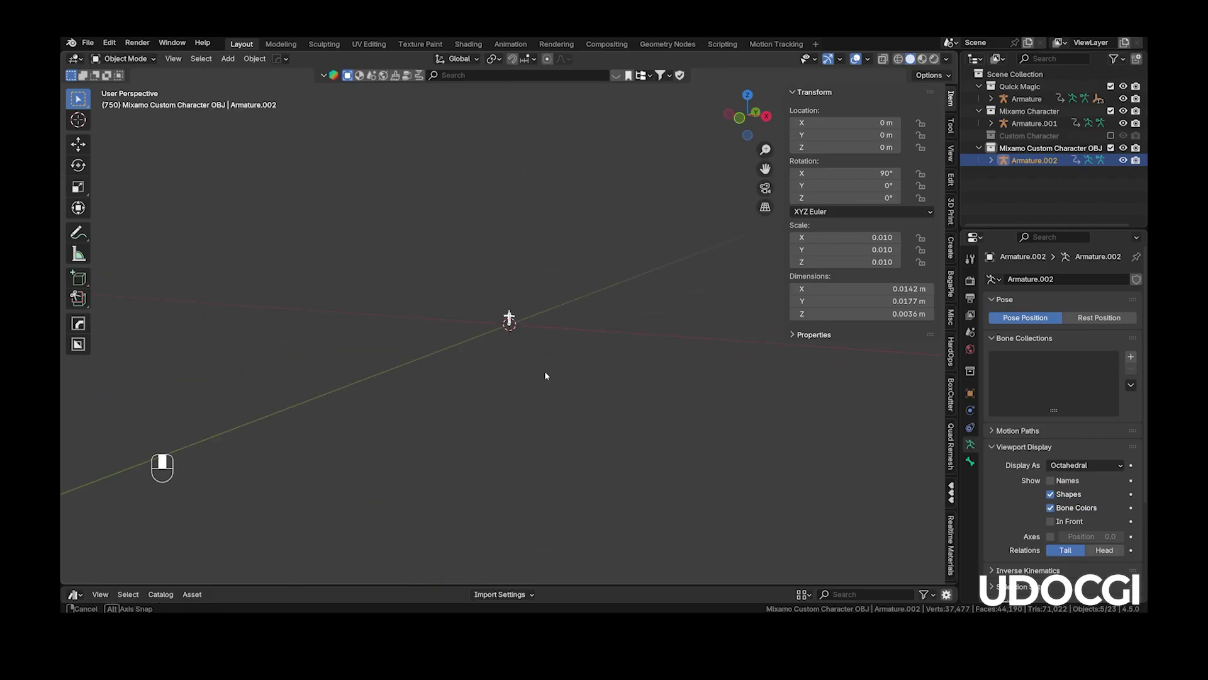
pyautogui.write('s100')
pyautogui.press('Return')
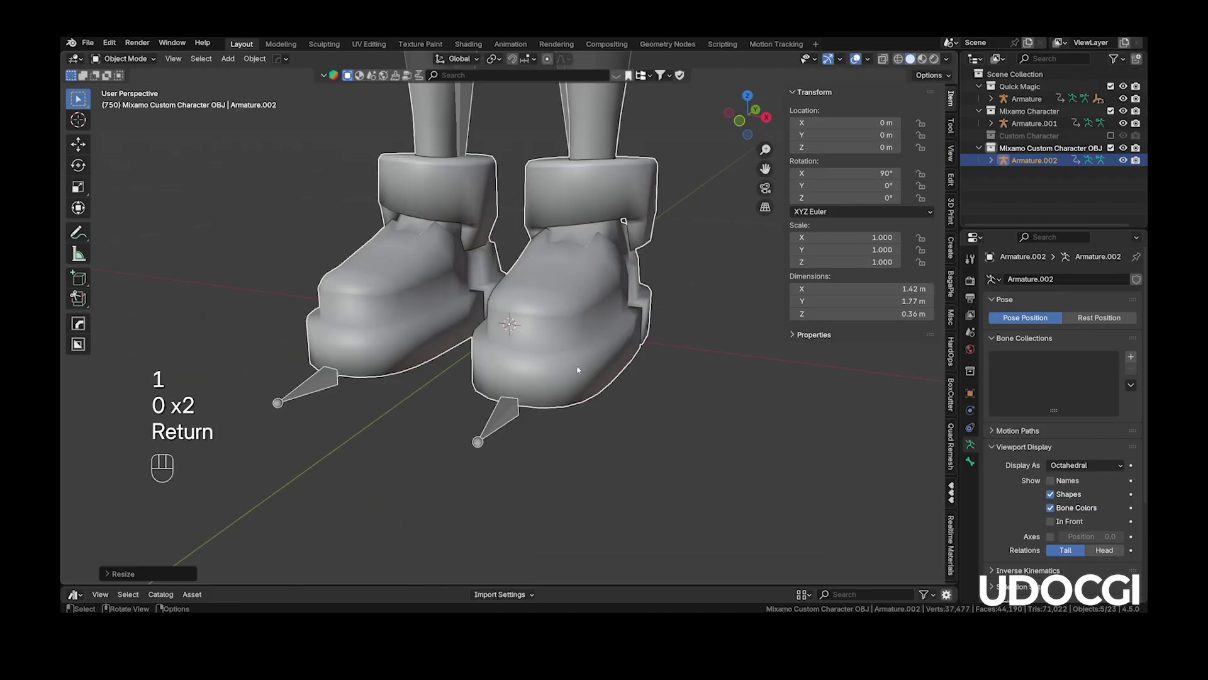
pyautogui.scroll(-10, 561, 325)
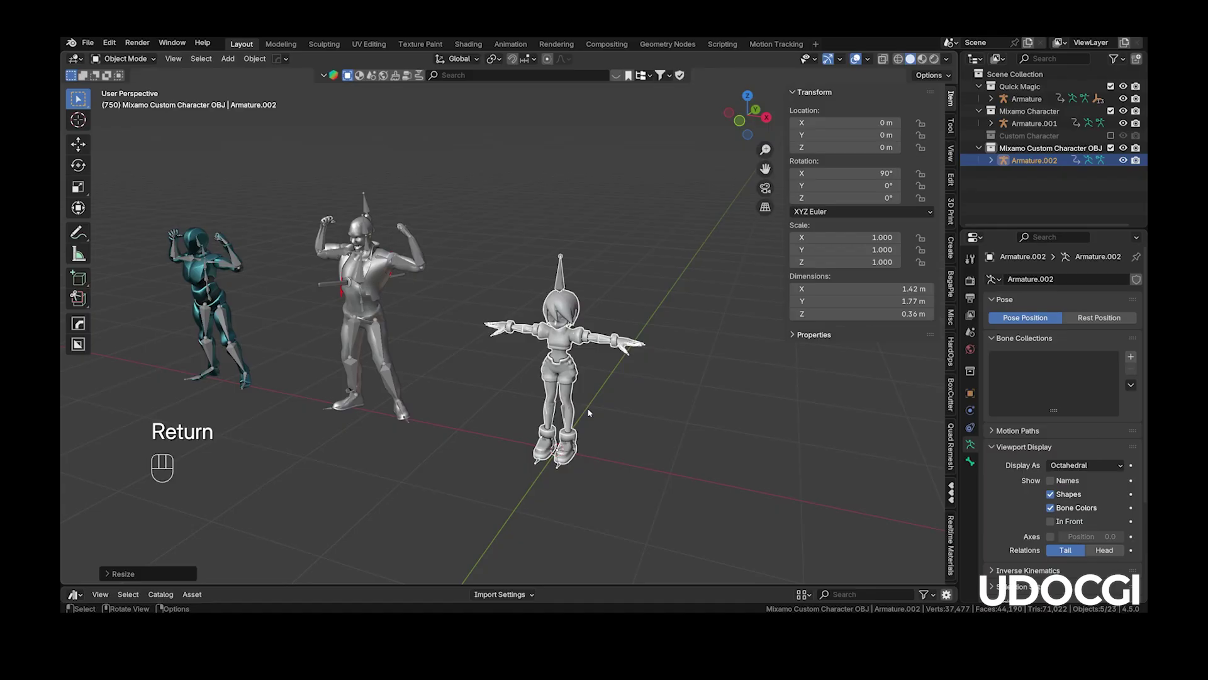
pyautogui.click(236, 267)
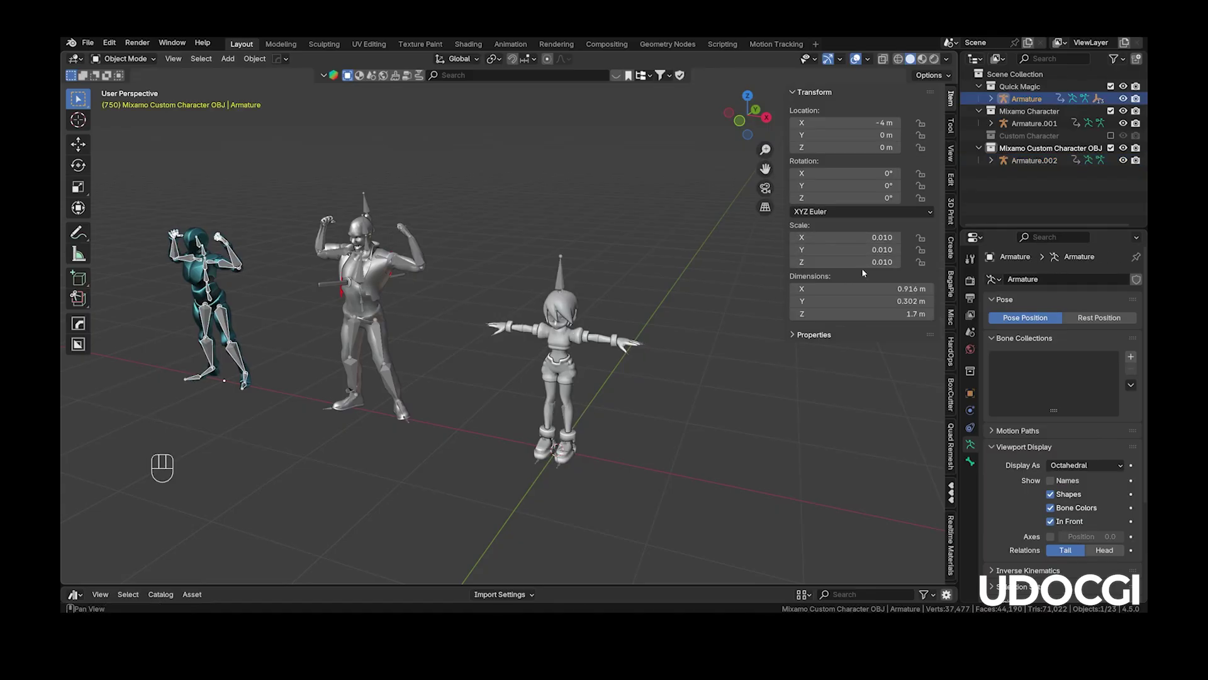
pyautogui.click(596, 274)
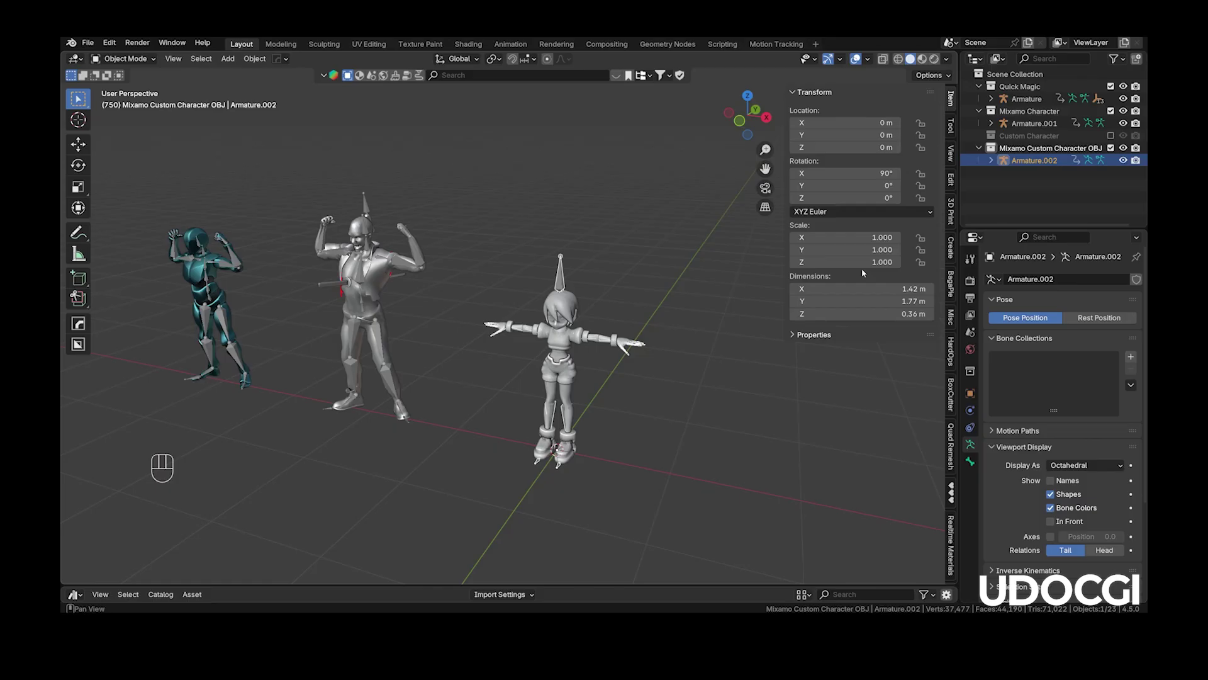
pyautogui.scroll(-5, 598, 345)
pyautogui.write('s100')
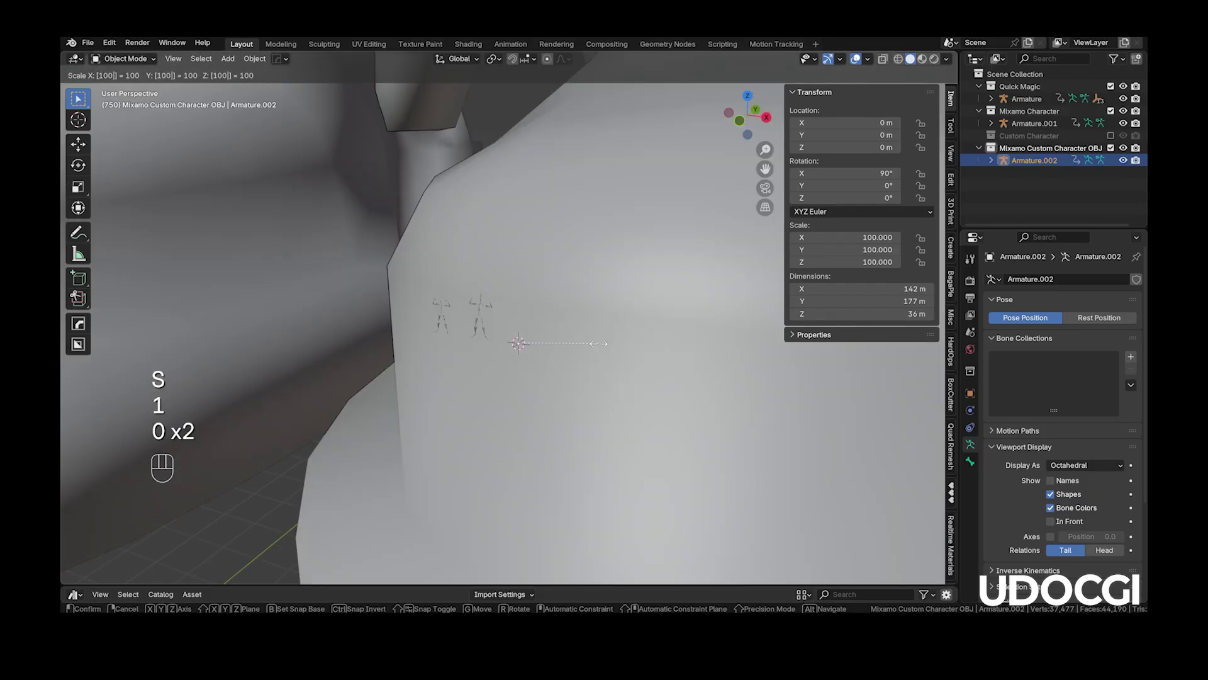
pyautogui.press('Return')
# Box-select the whole anime character and expand Armature.002 to show its child meshes
pyautogui.scroll(-8, 601, 299)
pyautogui.scroll(4, 596, 262)
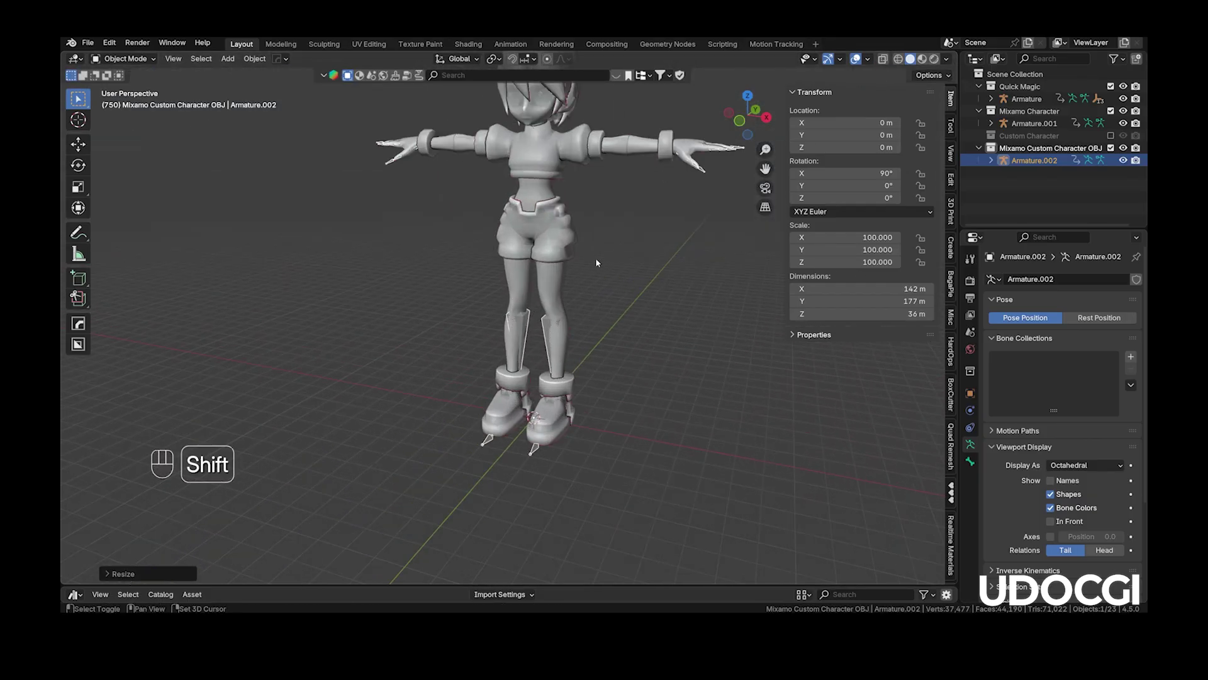
pyautogui.keyDown('shift'); pyautogui.moveTo(595, 262); pyautogui.dragTo(654, 131, button='middle'); pyautogui.keyUp('shift')
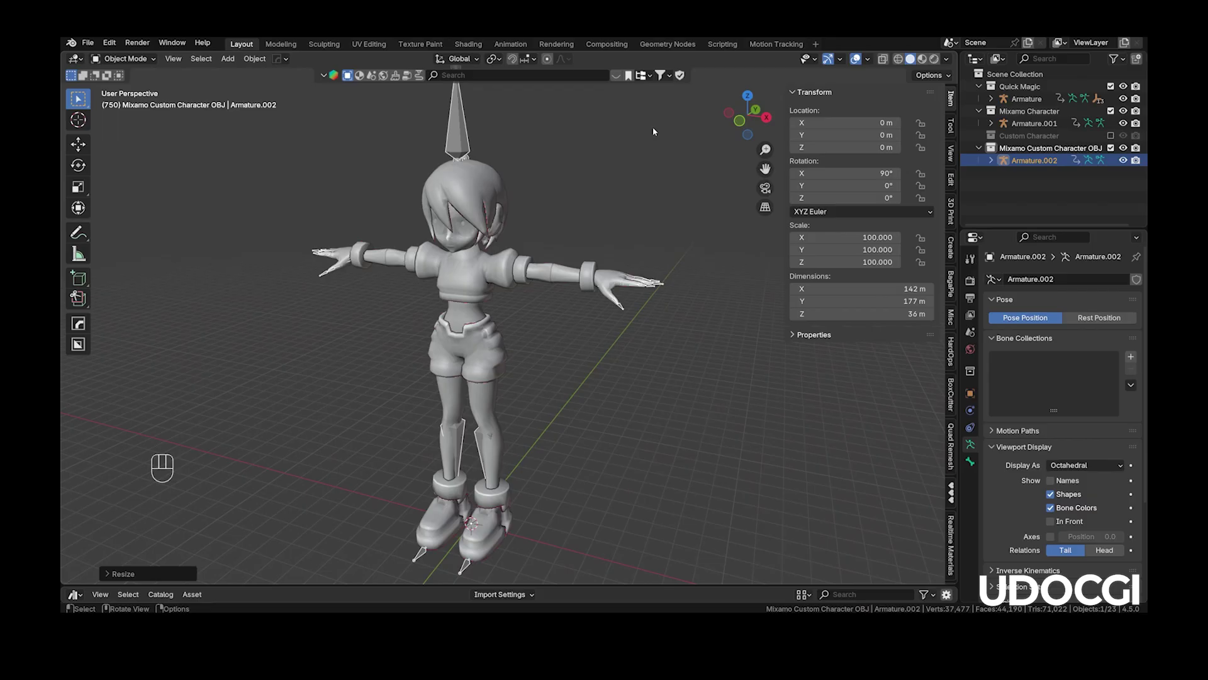
pyautogui.moveTo(666, 118); pyautogui.dragTo(319, 415)
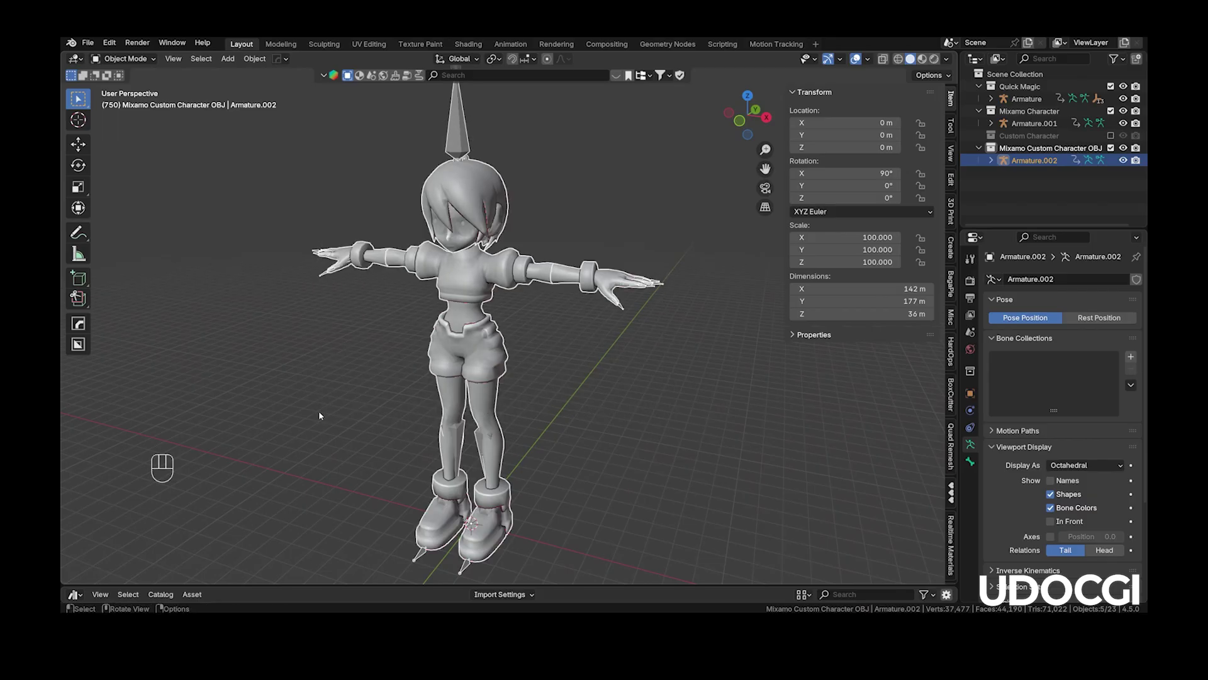
pyautogui.click(991, 161)
pyautogui.scroll(-2, 1045, 164)
# Apply all transforms to the anime character, then scale it by 0.01
pyautogui.hotkey('ctrl', 'a')
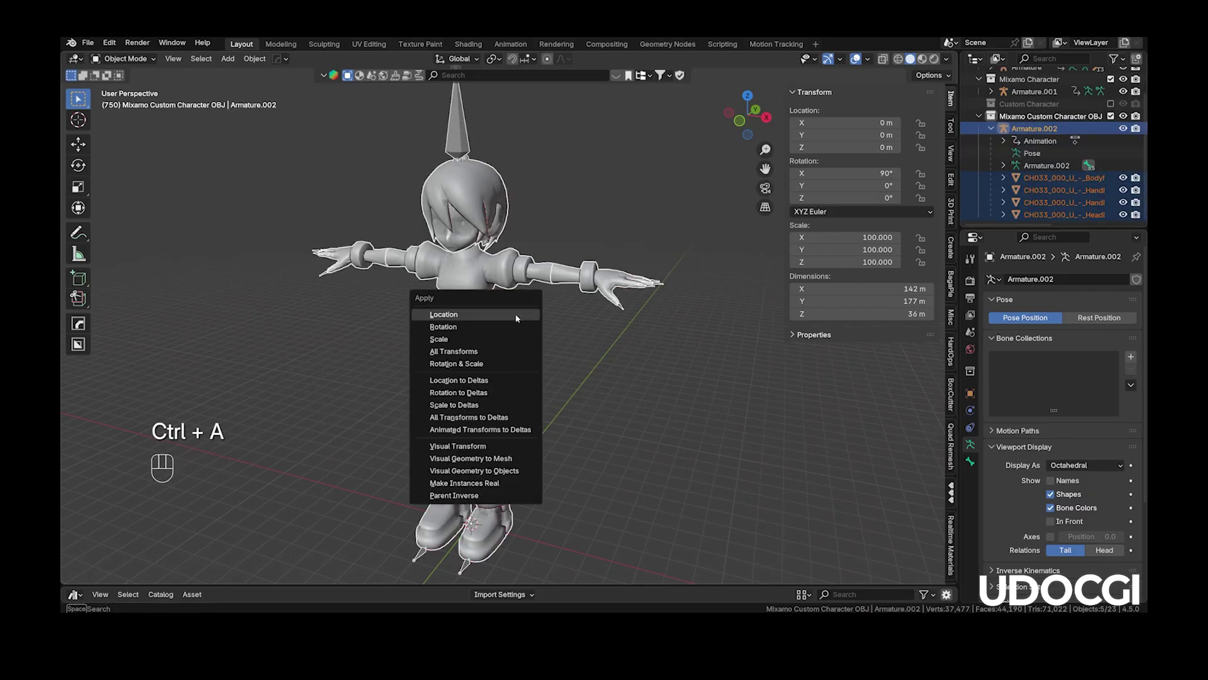
pyautogui.click(508, 350)
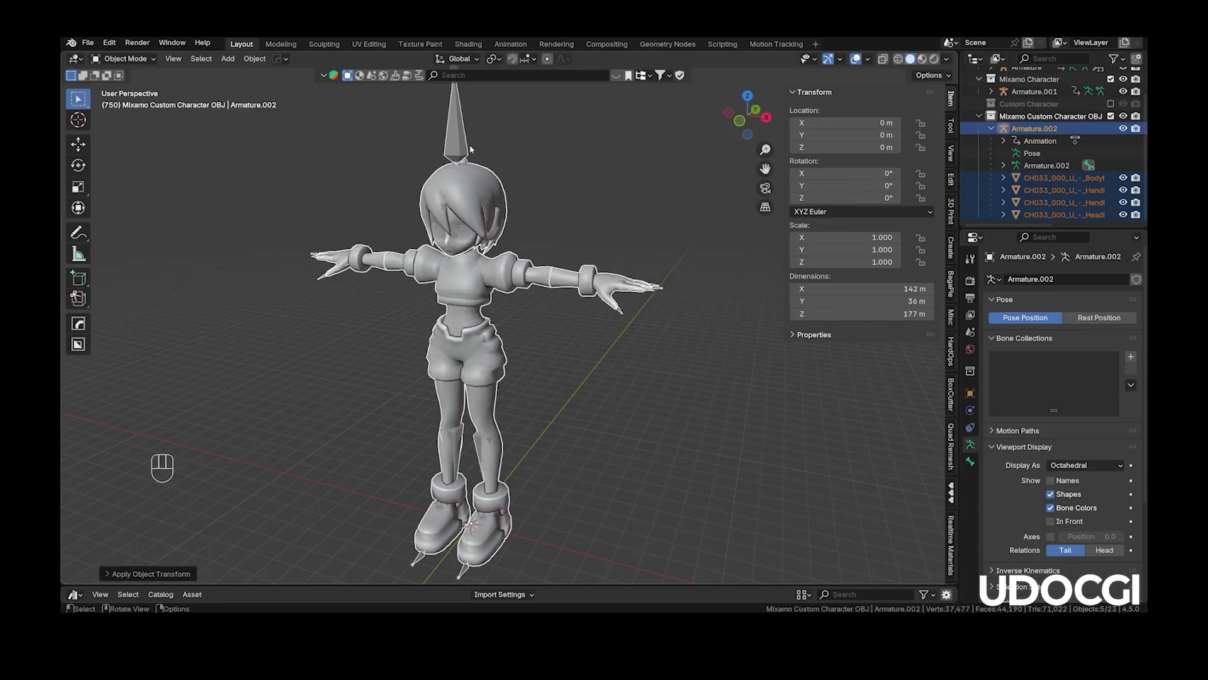
pyautogui.scroll(2, 572, 360)
pyautogui.write('s')
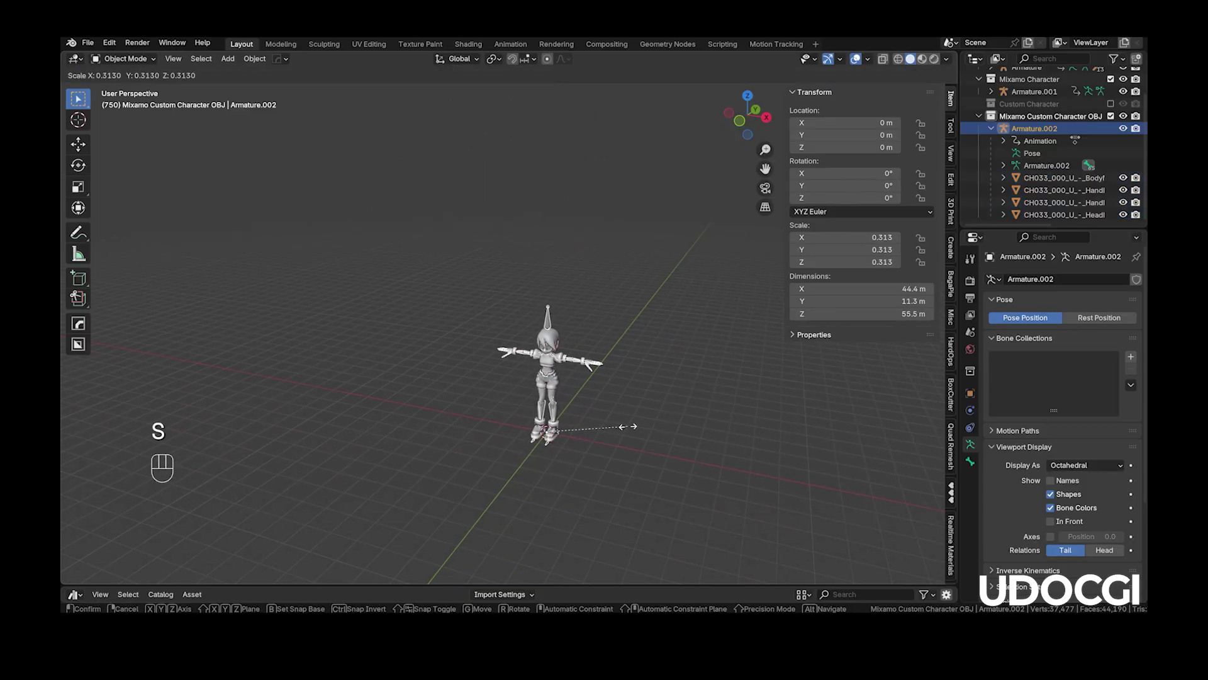
pyautogui.write('.01')
pyautogui.press('Return')
pyautogui.press('KP_Decimal')
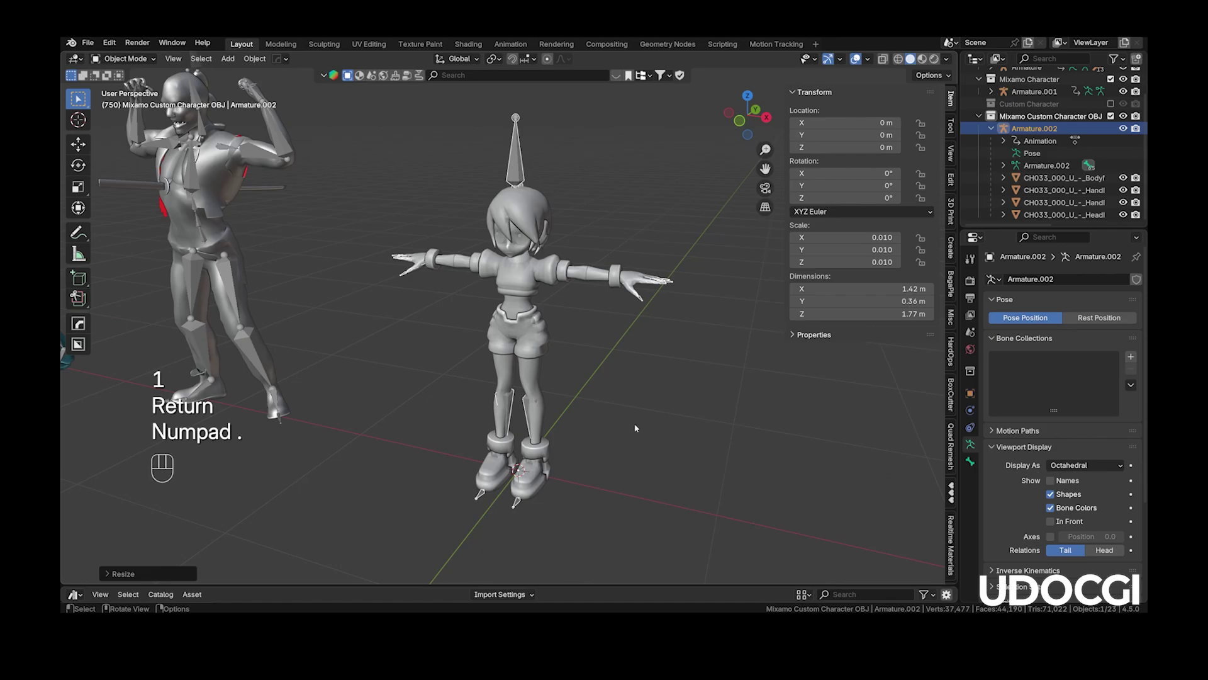
# Link the teal QuickMagic armature's animation data onto the character and play it
pyautogui.scroll(-5, 619, 413)
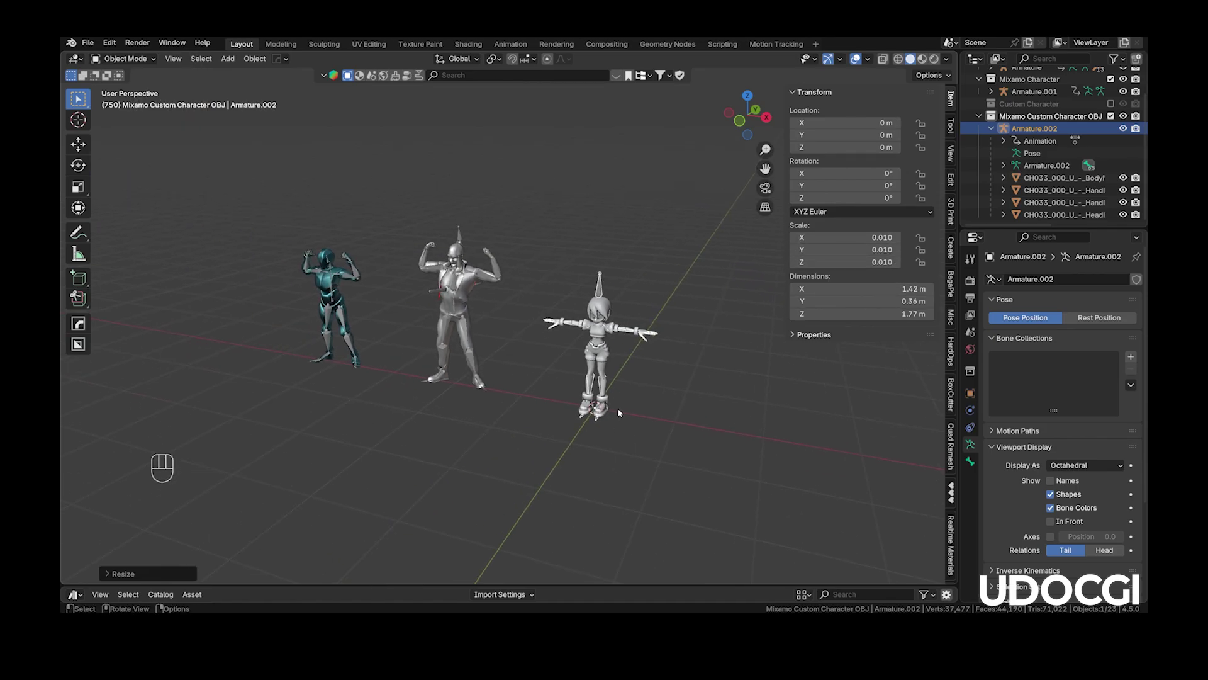
pyautogui.keyDown('shift'); pyautogui.click(355, 283); pyautogui.keyUp('shift')
pyautogui.scroll(1, 503, 253)
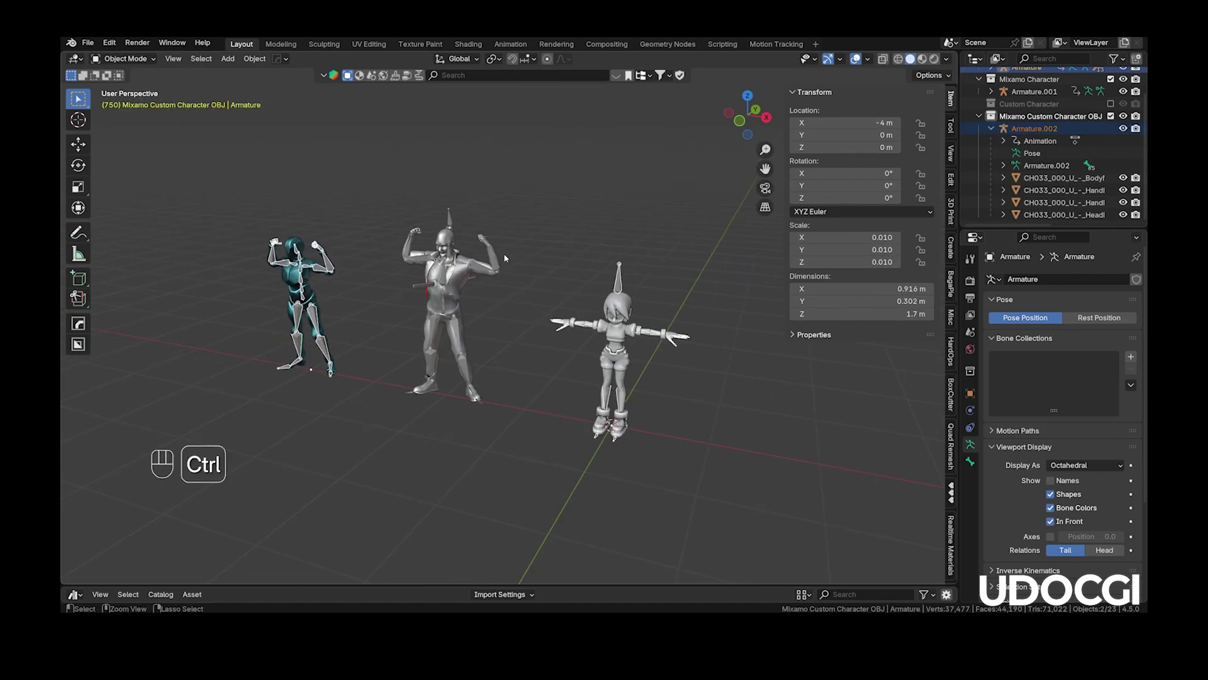
pyautogui.hotkey('ctrl', 'l')
pyautogui.moveTo(506, 255)
pyautogui.click(505, 297)
pyautogui.press('space')
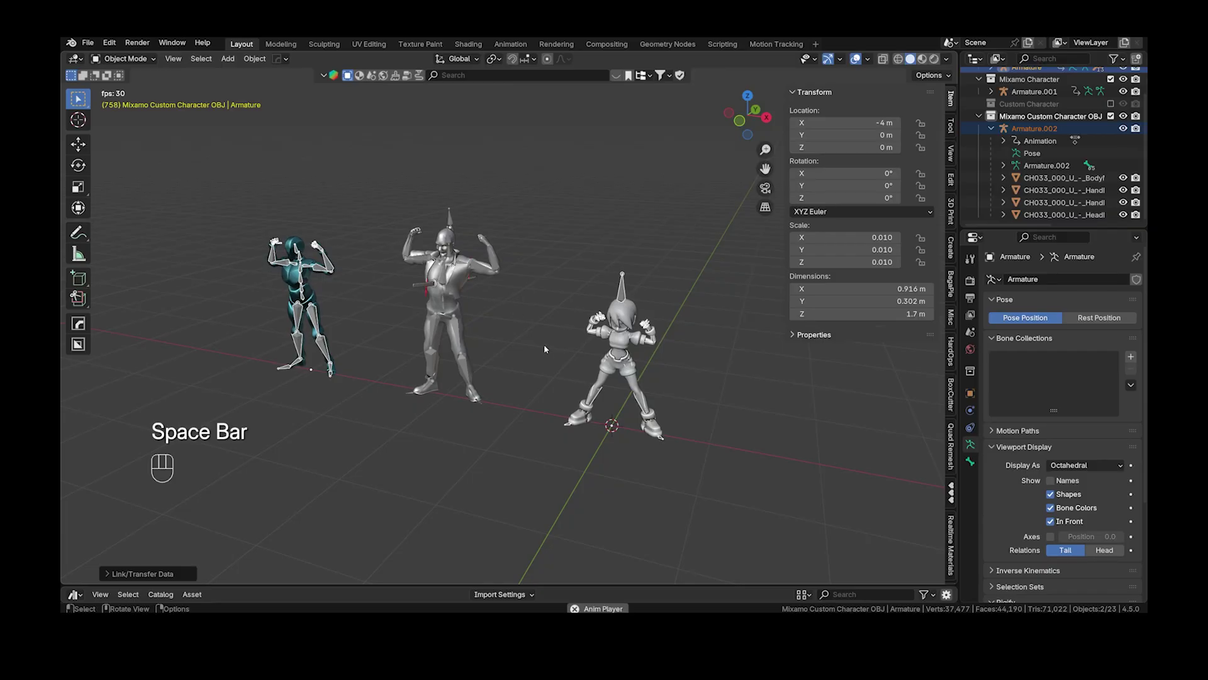
# Switch to rendered shading and check the original character's body mesh material
pyautogui.click(935, 58)
pyautogui.scroll(3, 554, 327)
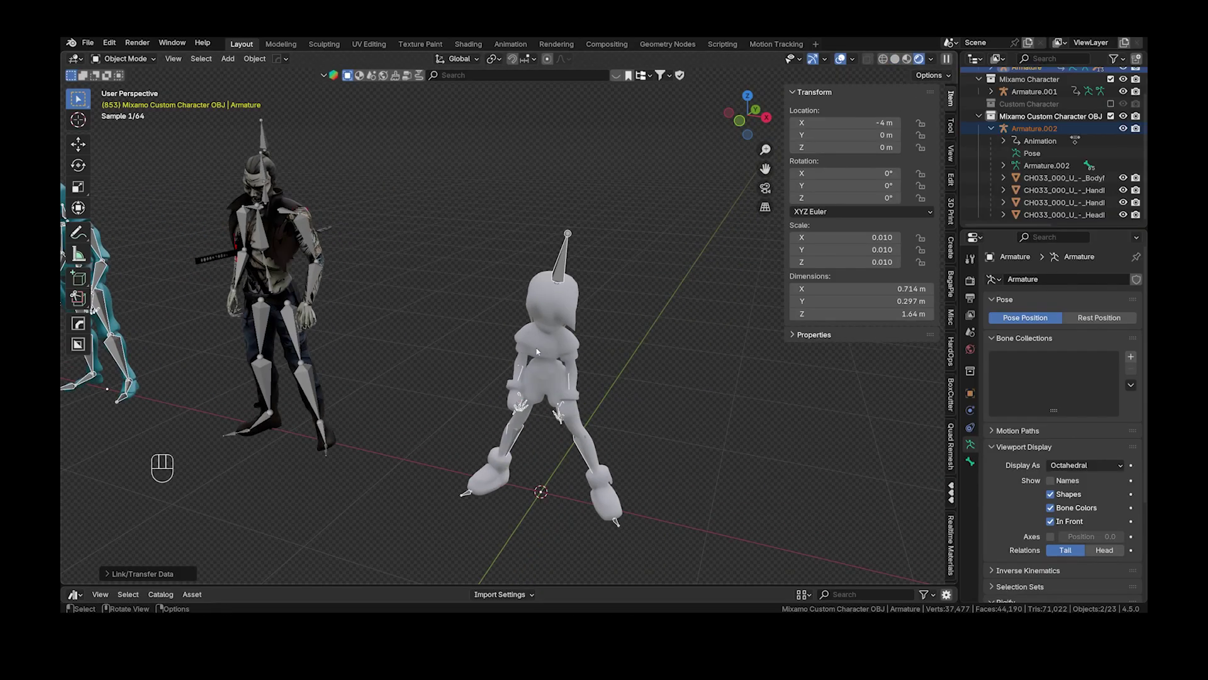
pyautogui.click(567, 294)
pyautogui.click(1111, 104)
pyautogui.click(1064, 116)
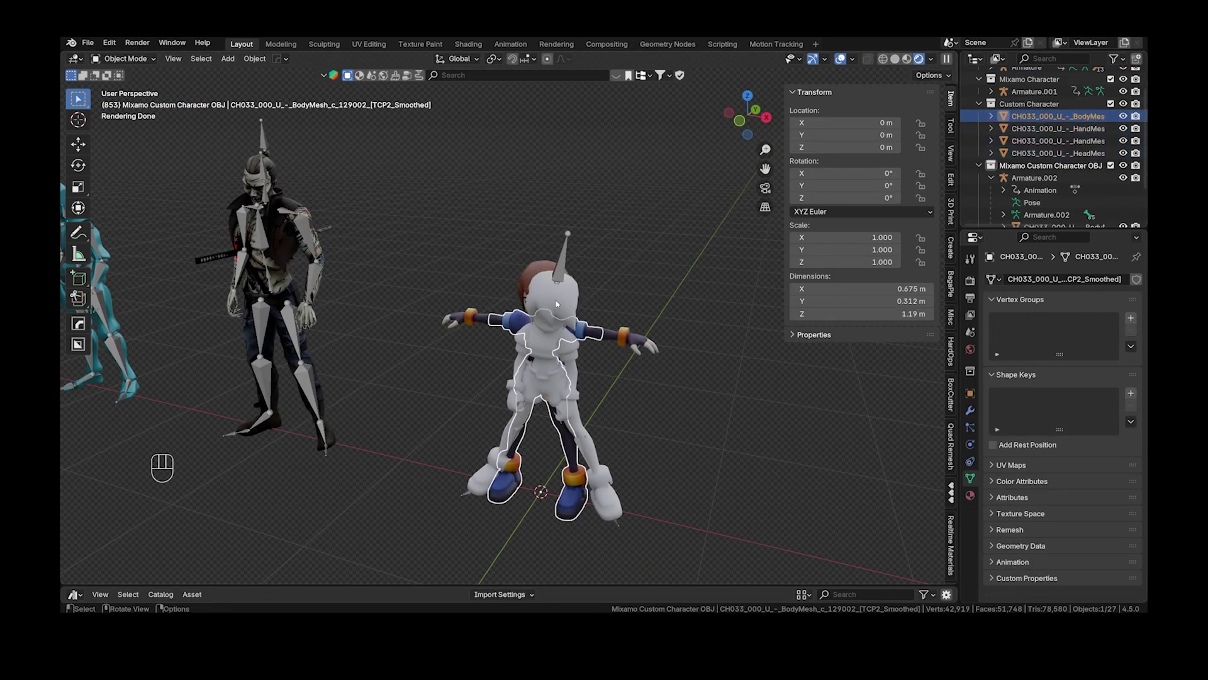
pyautogui.click(1110, 104)
# Assign the Aile_(Human_Form) material to the linked character's body mesh and replay
pyautogui.click(970, 495)
pyautogui.click(993, 331)
pyautogui.click(709, 350)
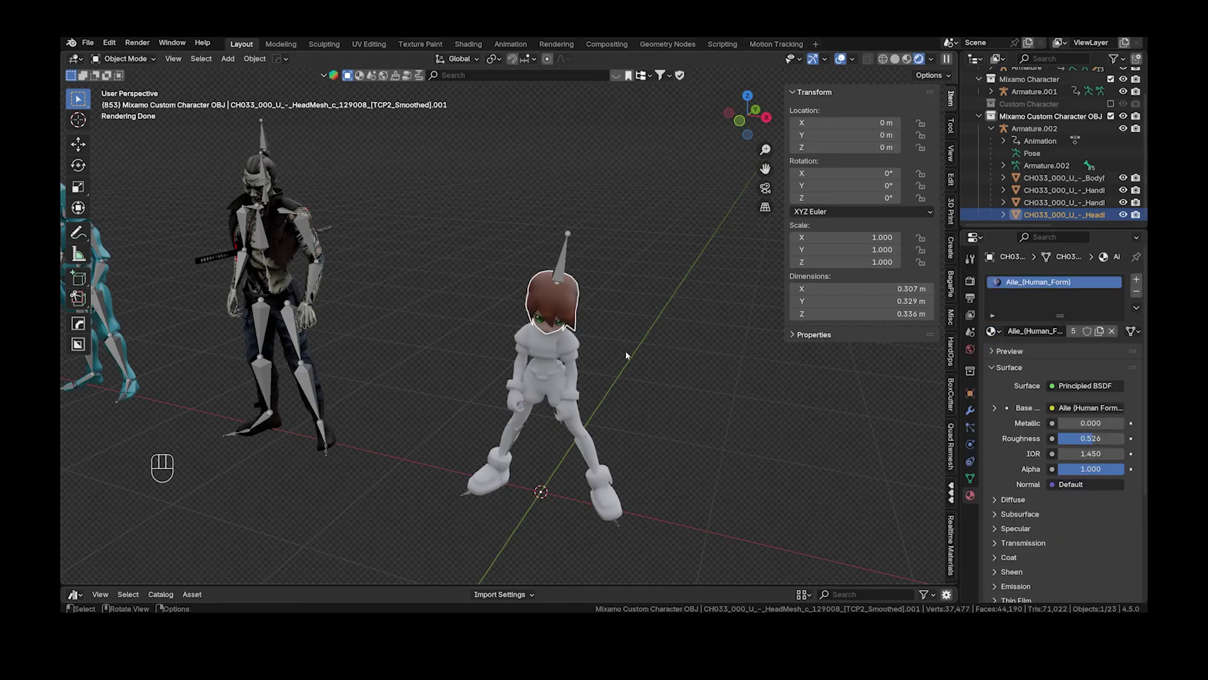
pyautogui.click(1064, 177)
pyautogui.click(993, 331)
pyautogui.click(709, 351)
pyautogui.click(1064, 189)
pyautogui.moveTo(630, 378)
pyautogui.mouseDown(button='middle')
pyautogui.moveTo(661, 417)
pyautogui.moveTo(623, 390)
pyautogui.mouseUp(button='middle')
pyautogui.press('space')
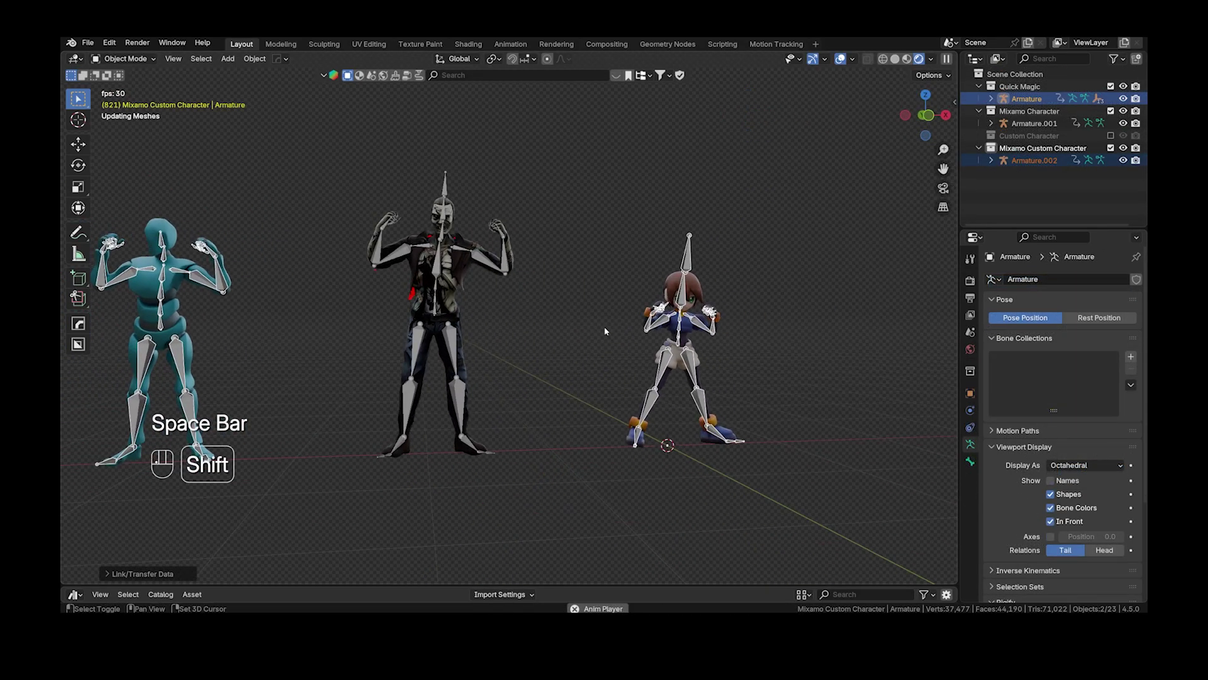
# Review the three characters' animation in solid and rendered shading
pyautogui.keyDown('shift'); pyautogui.moveTo(613, 327); pyautogui.dragTo(625, 365, button='middle'); pyautogui.keyUp('shift')
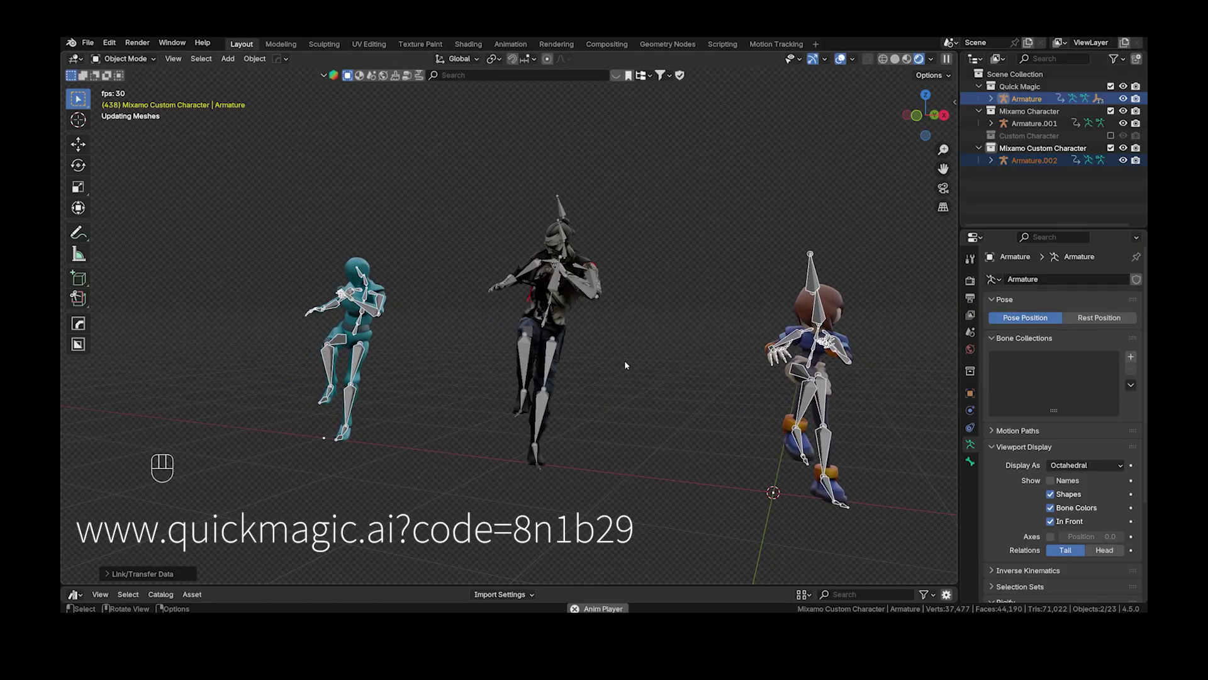
pyautogui.press('space')
pyautogui.click(895, 58)
pyautogui.press('space')
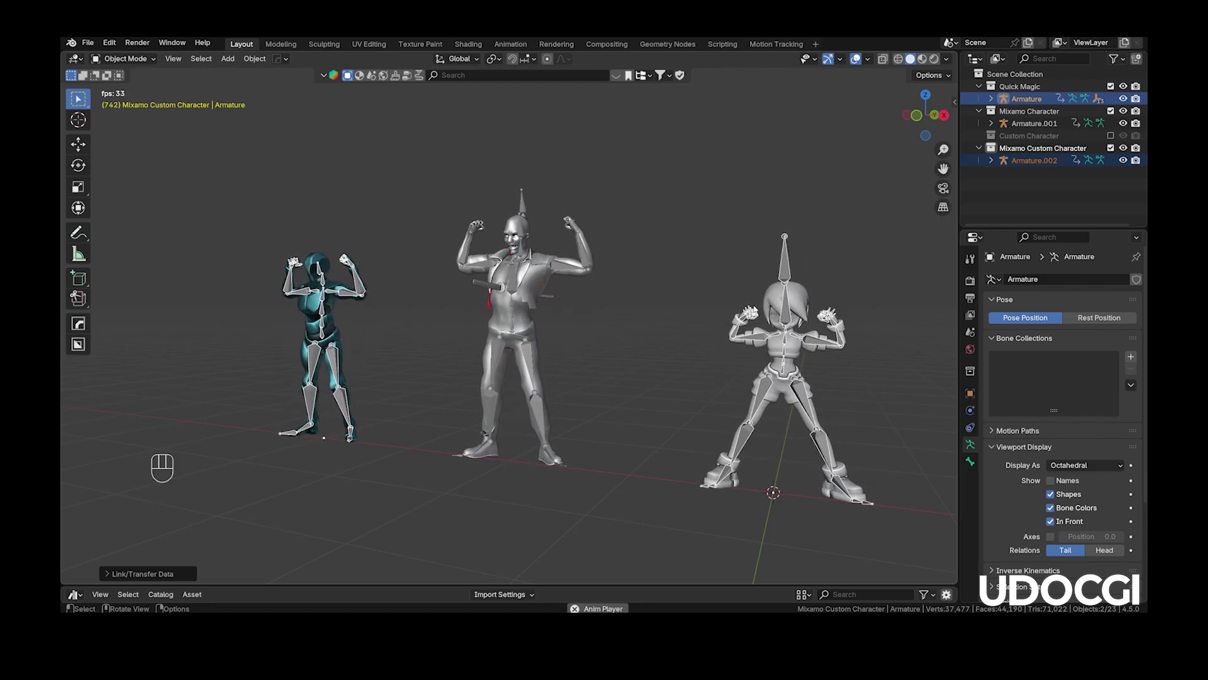
pyautogui.click(934, 59)
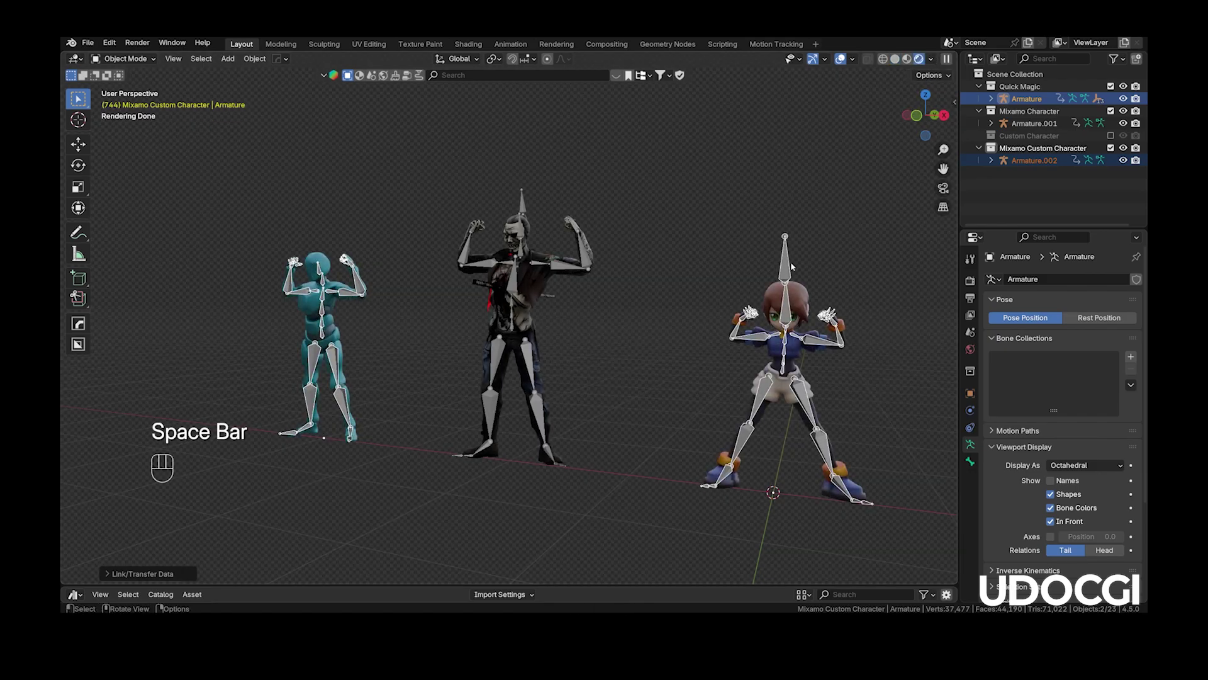
# Turn off In Front for the middle character's armature
pyautogui.click(527, 207)
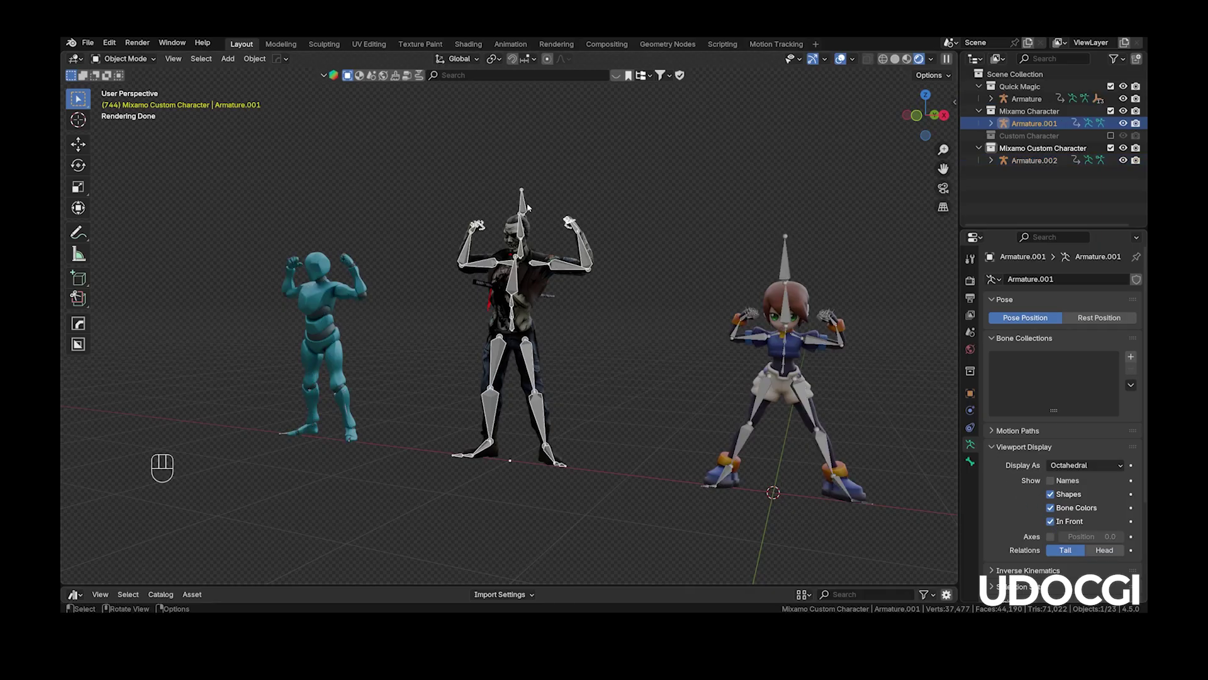
pyautogui.click(1051, 521)
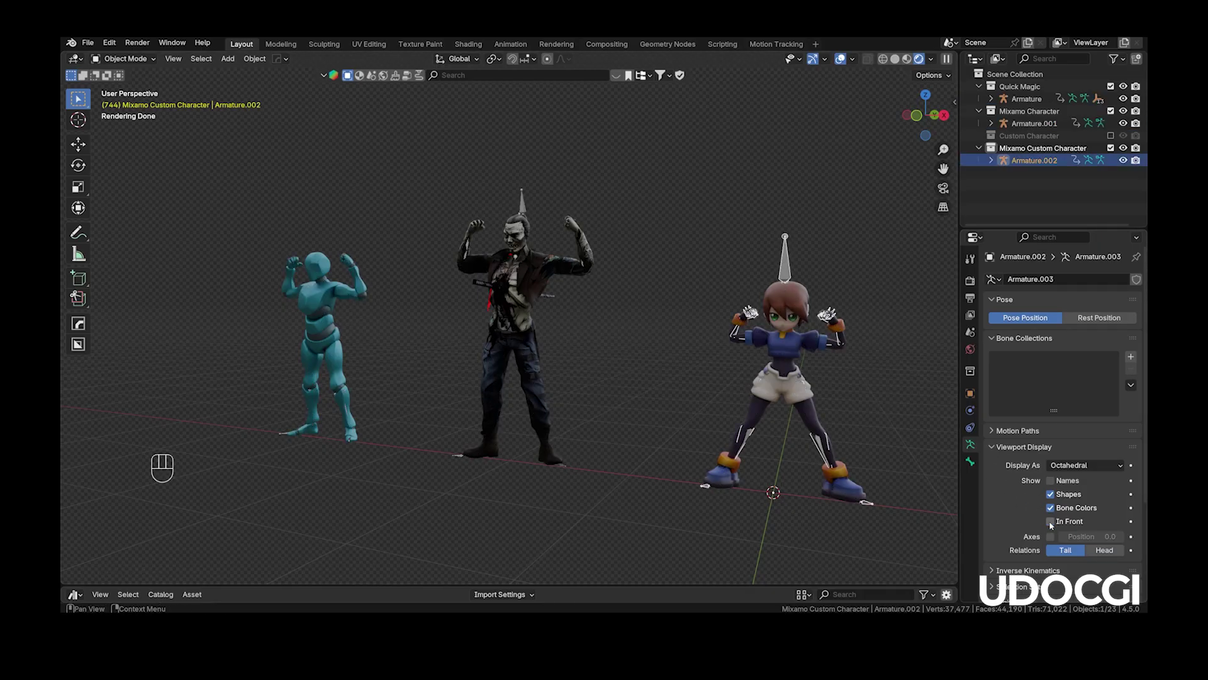
pyautogui.click(696, 251)
# Box-select the teal mannequin and delete it
pyautogui.moveTo(396, 175); pyautogui.dragTo(233, 534)
pyautogui.press('x')
pyautogui.click(323, 416)
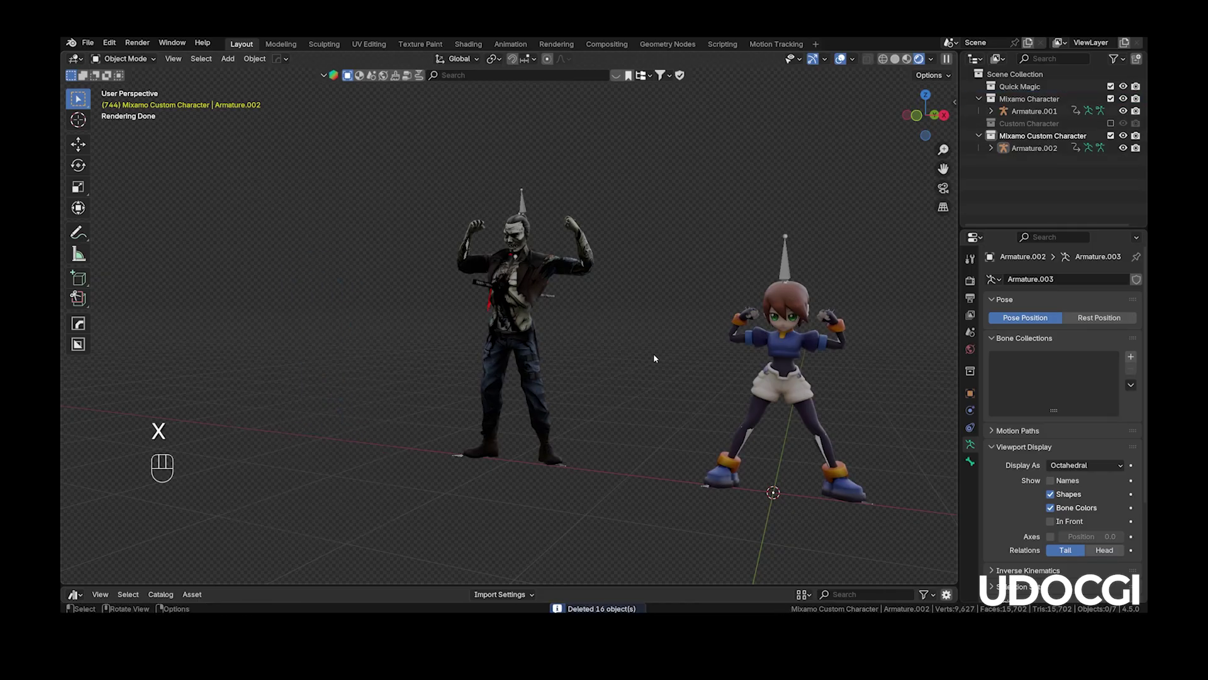